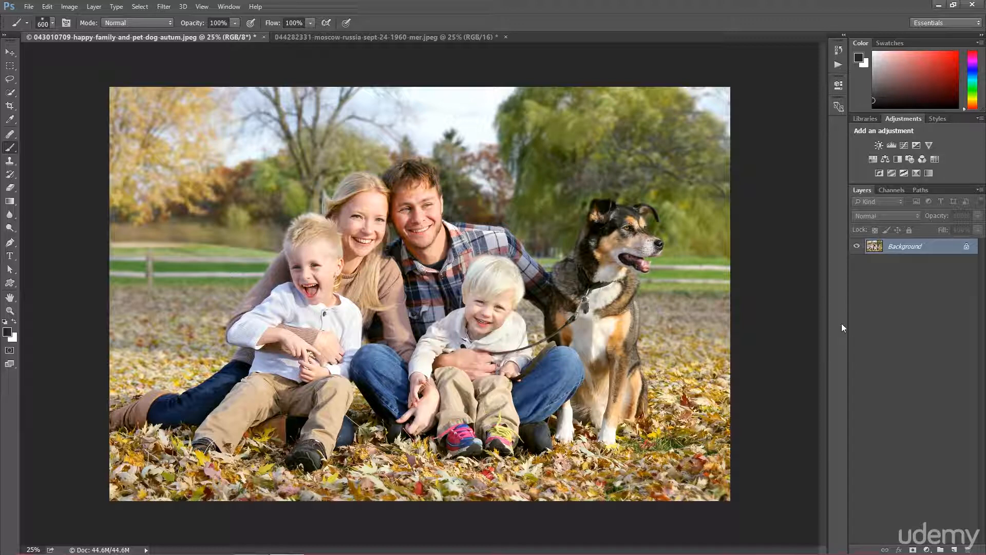
Add a Solid Color fill layer above the photo and browse different hues in its color picker
click(927, 549)
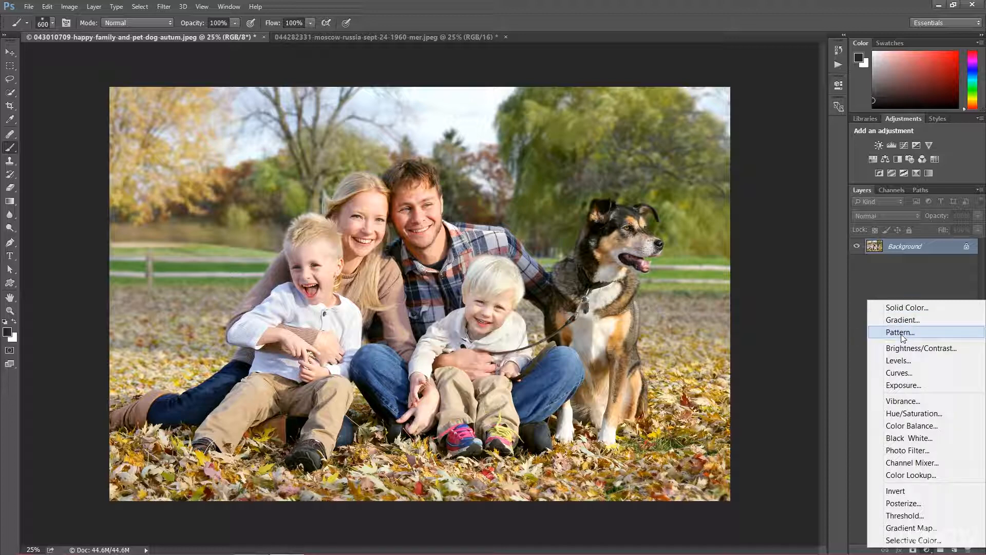
click(906, 308)
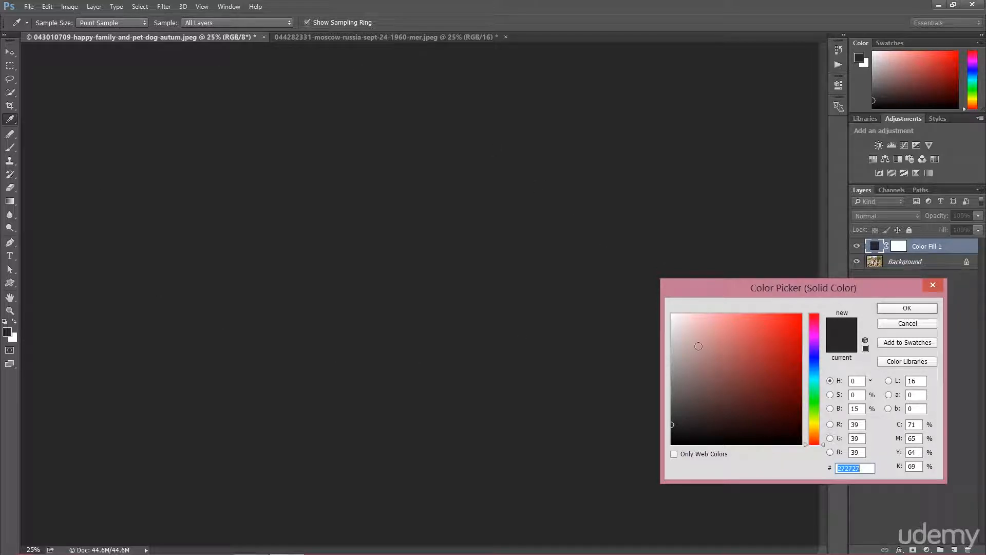
click(672, 316)
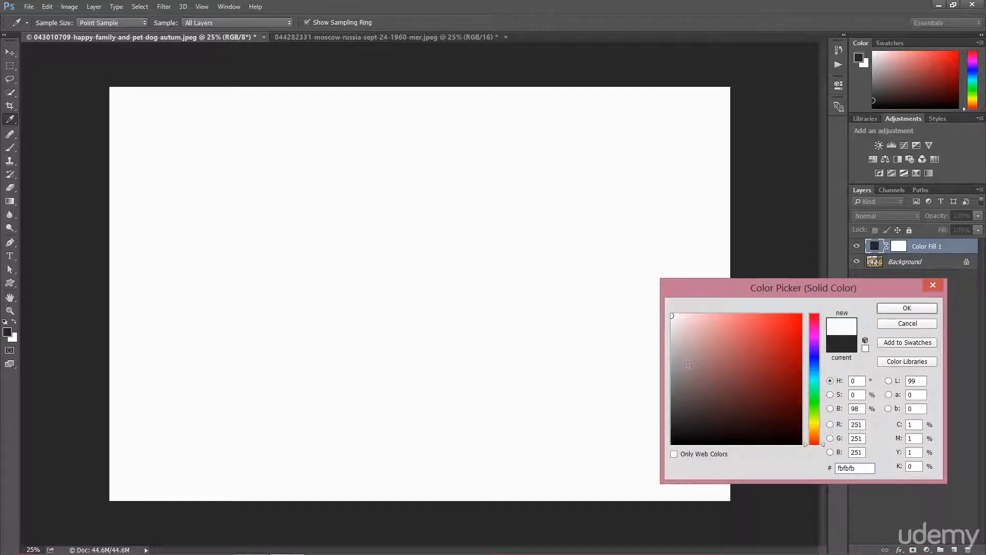
click(768, 318)
click(801, 315)
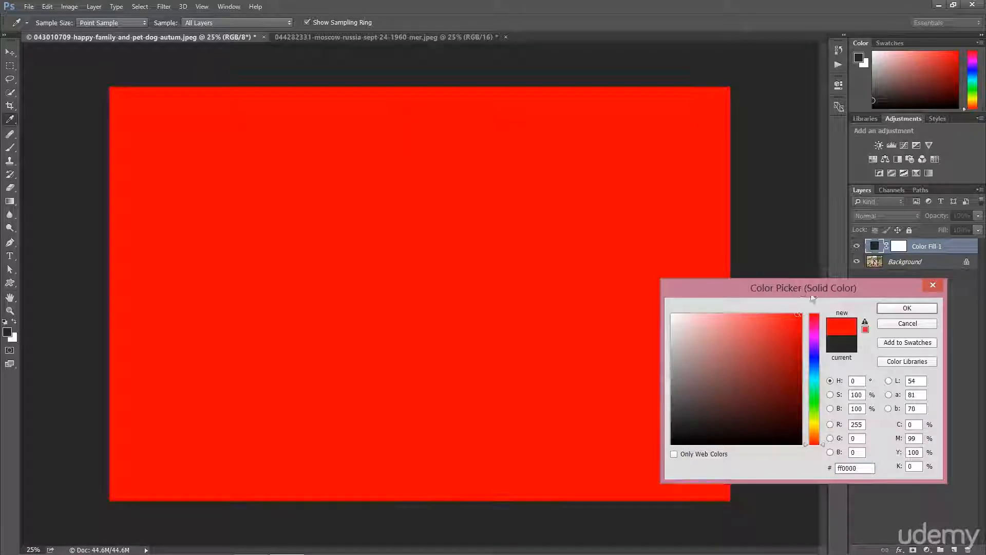
click(814, 341)
click(799, 356)
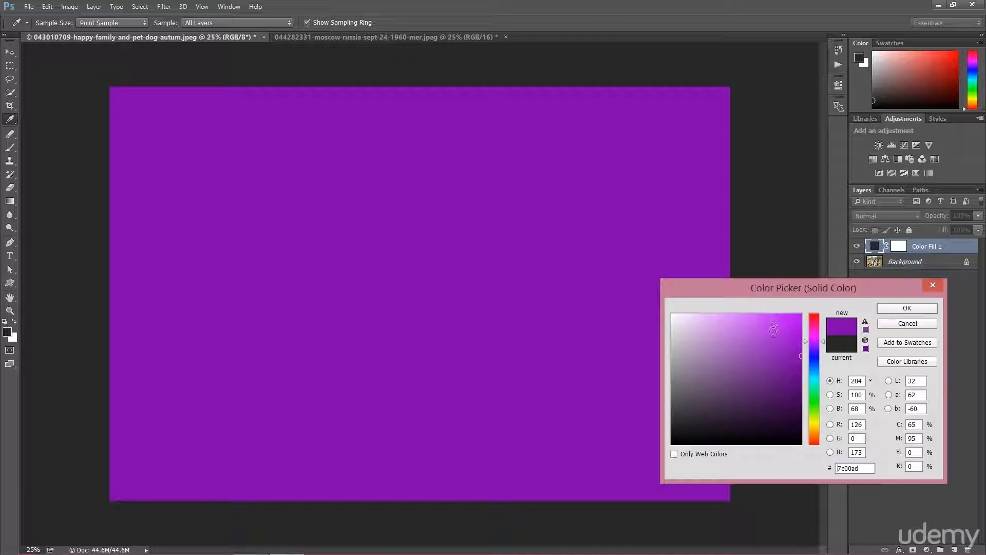
click(734, 426)
click(692, 388)
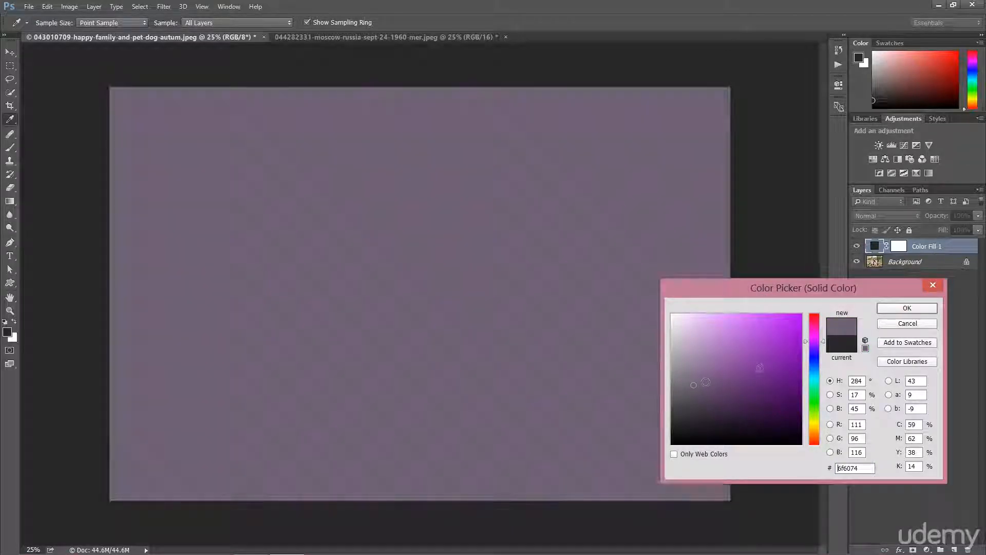
click(759, 368)
click(726, 353)
click(812, 404)
click(777, 359)
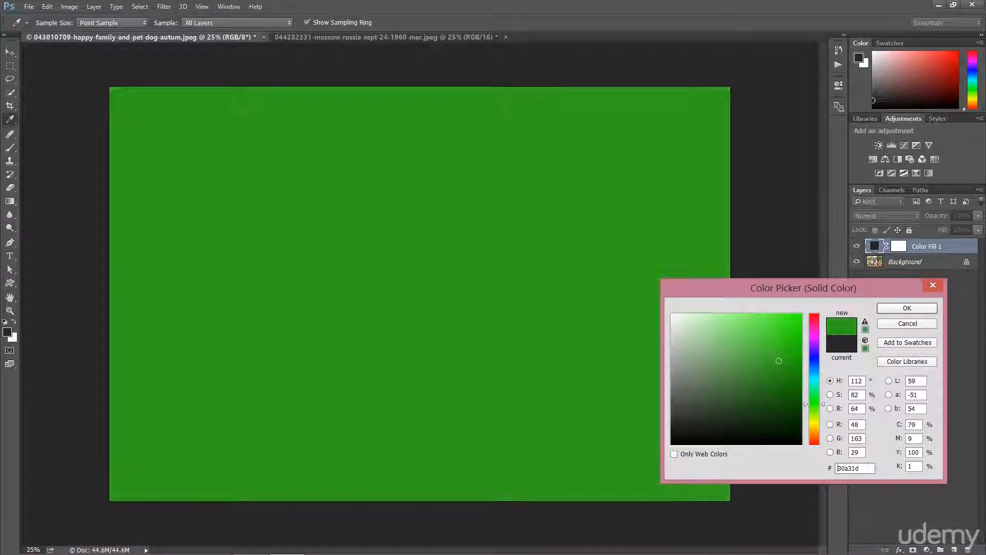
Set the fill color to orange e58700 and confirm the color picker
click(754, 380)
click(786, 331)
click(774, 383)
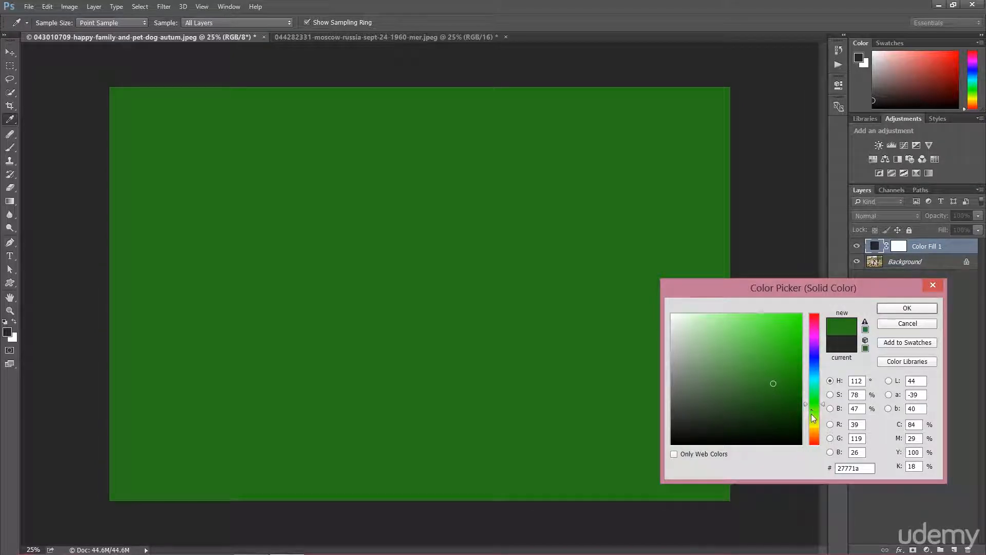
click(813, 428)
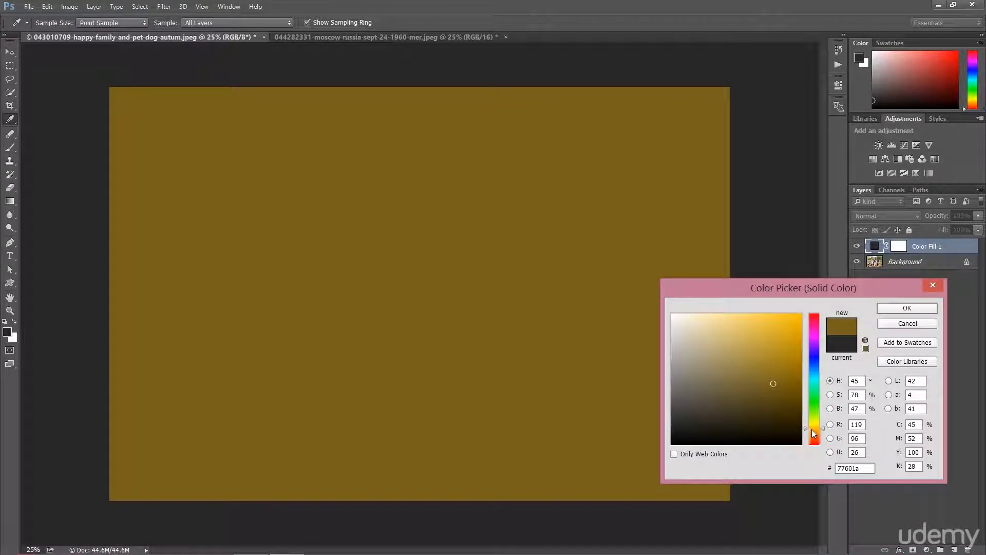
click(815, 431)
click(801, 327)
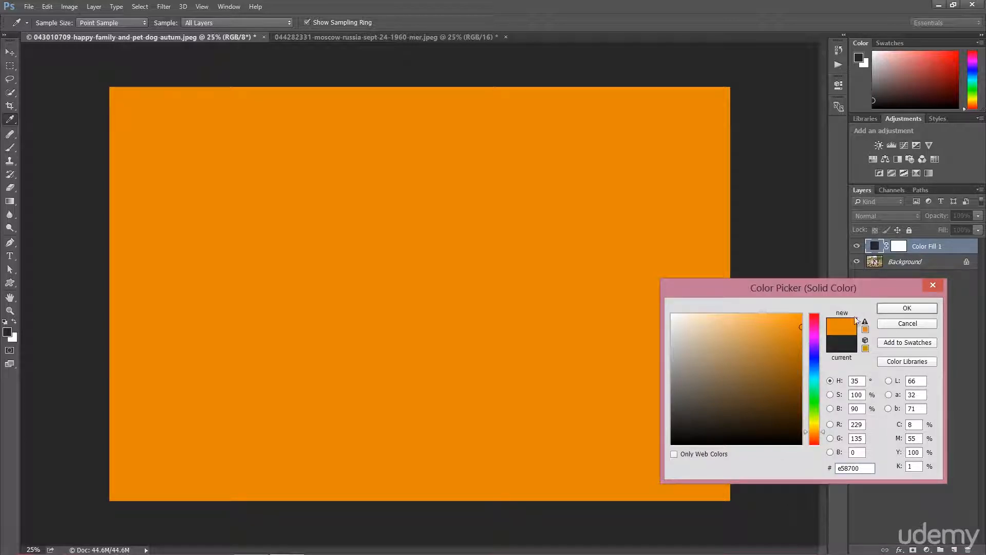
click(886, 309)
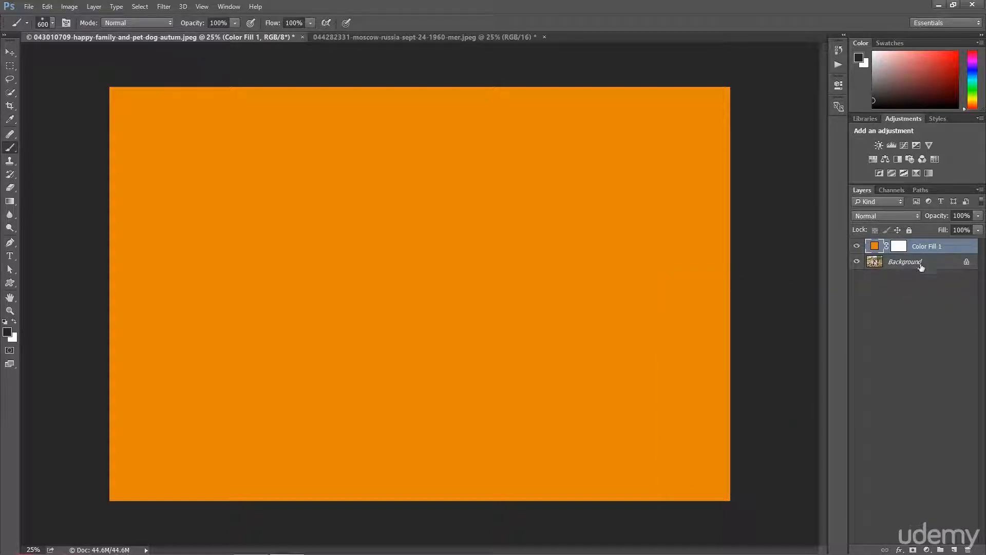
Adjust the fill layer's opacity back and forth, settling on 51%
drag(938, 216, 914, 226)
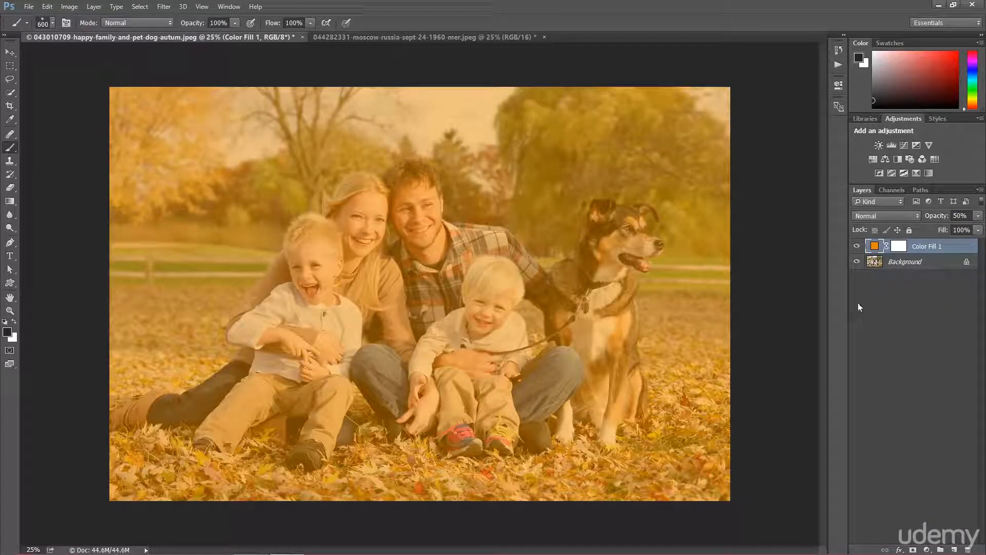
click(958, 216)
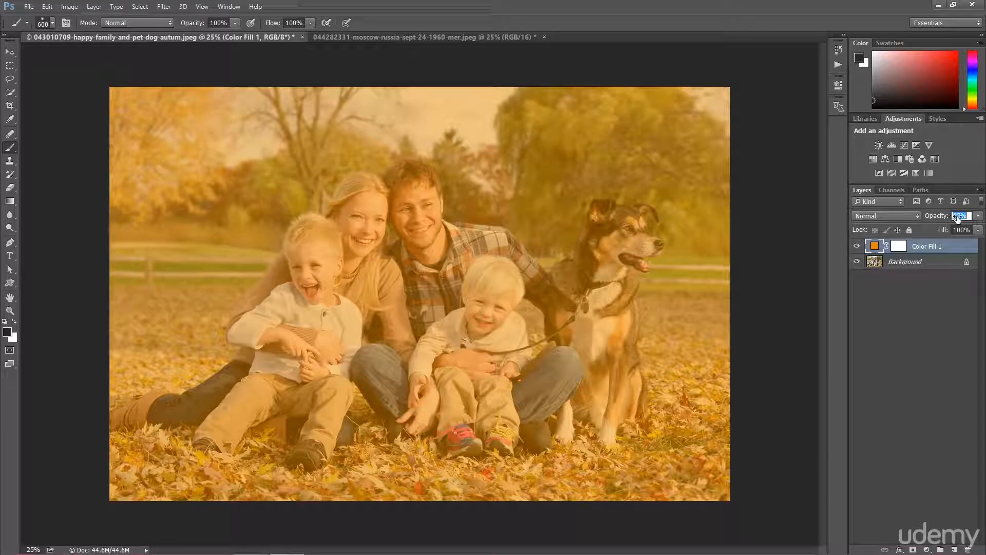
text(100)
key(Return)
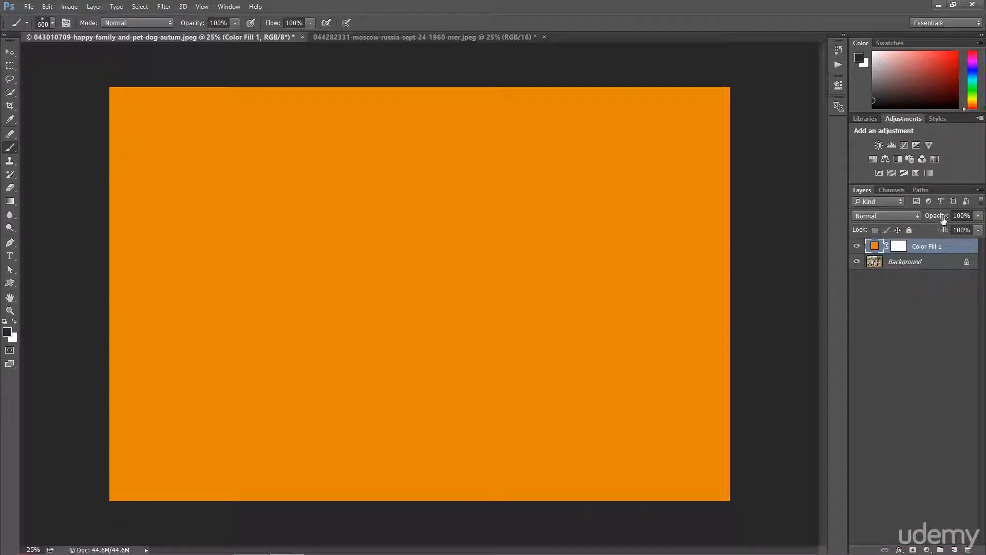
drag(935, 221, 907, 221)
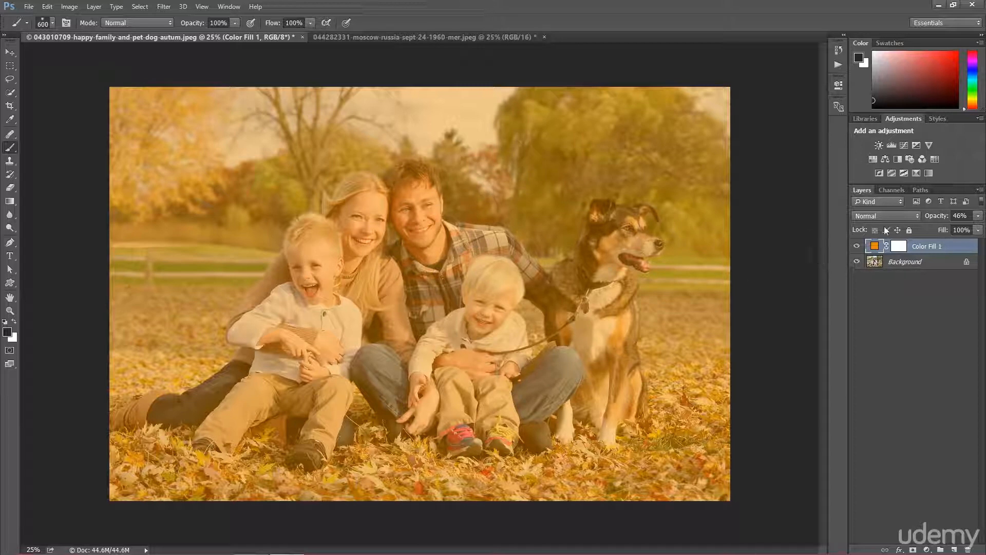
drag(929, 218, 965, 218)
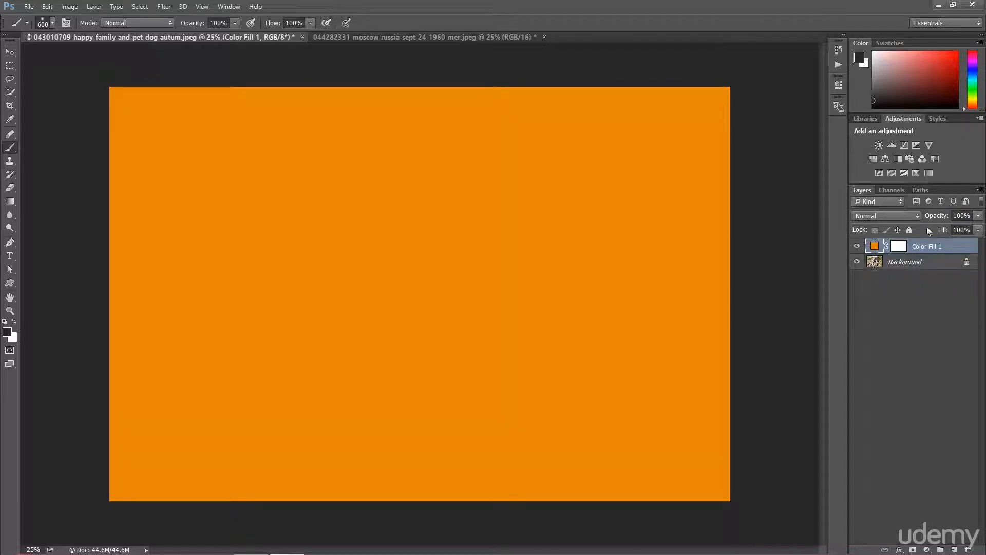
drag(936, 216, 845, 244)
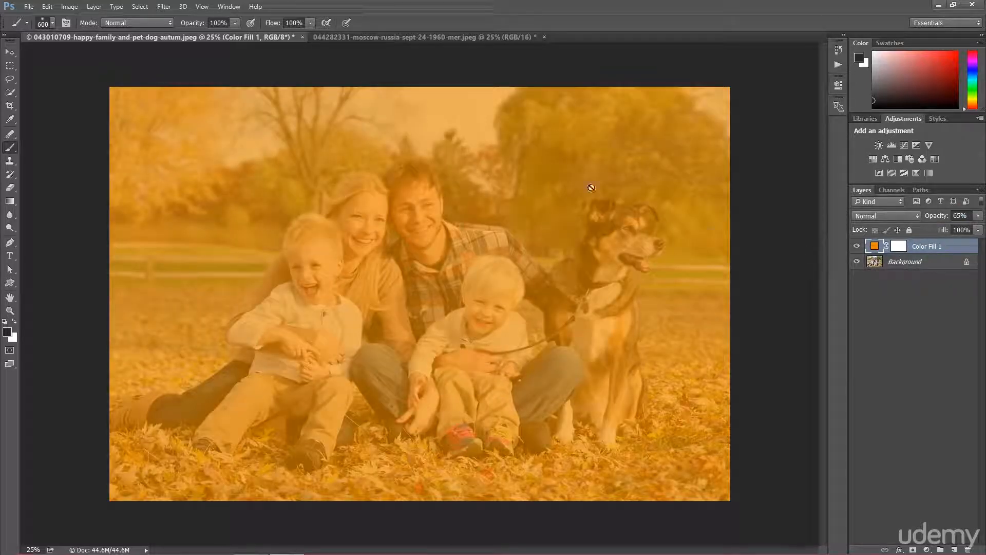
drag(936, 220, 928, 221)
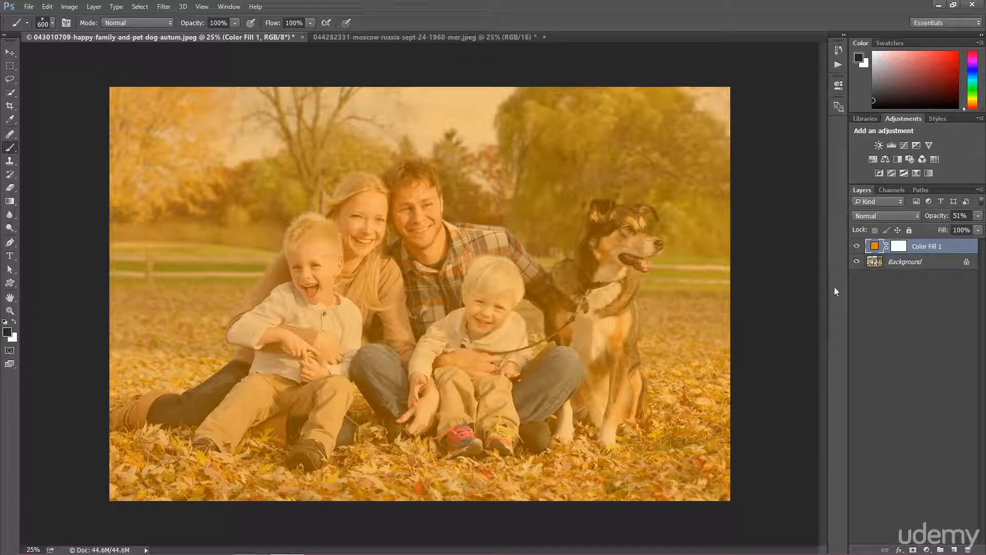
Try the Multiply and Darken blend modes on the fill layer
click(879, 217)
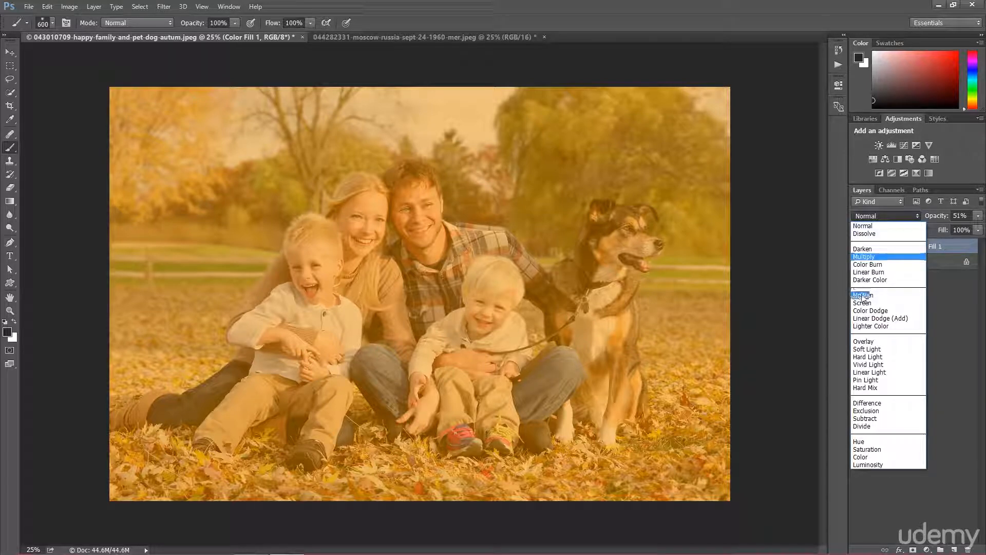
click(874, 226)
click(883, 217)
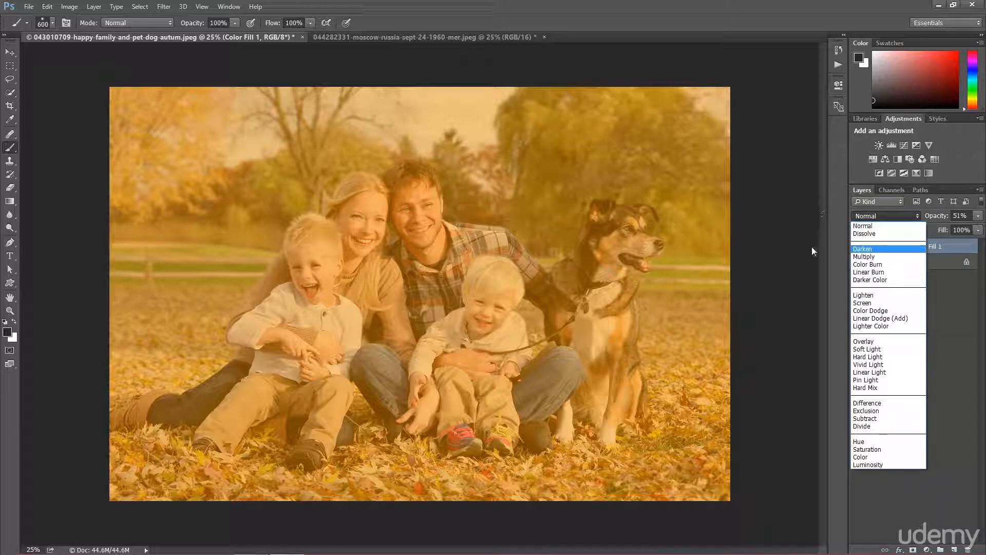
click(871, 258)
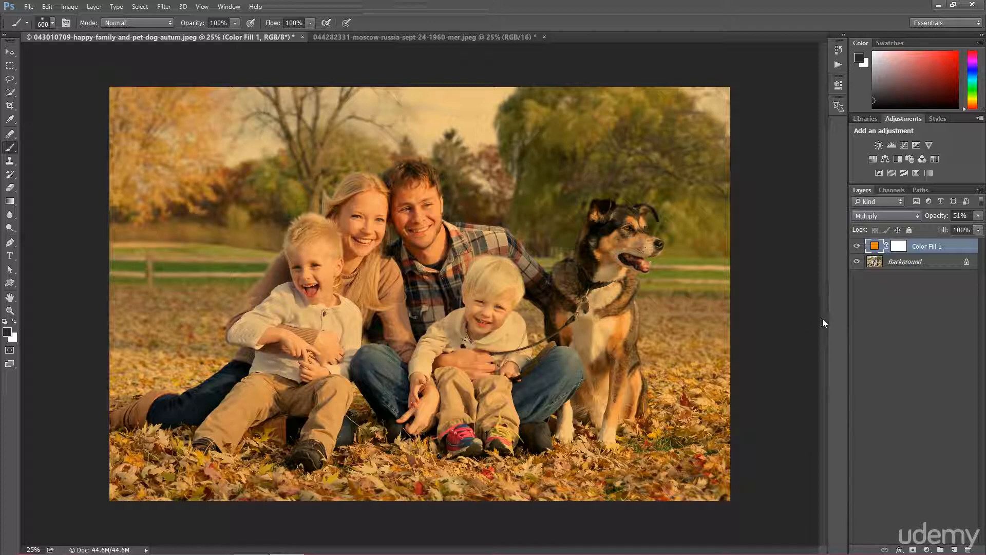
click(864, 217)
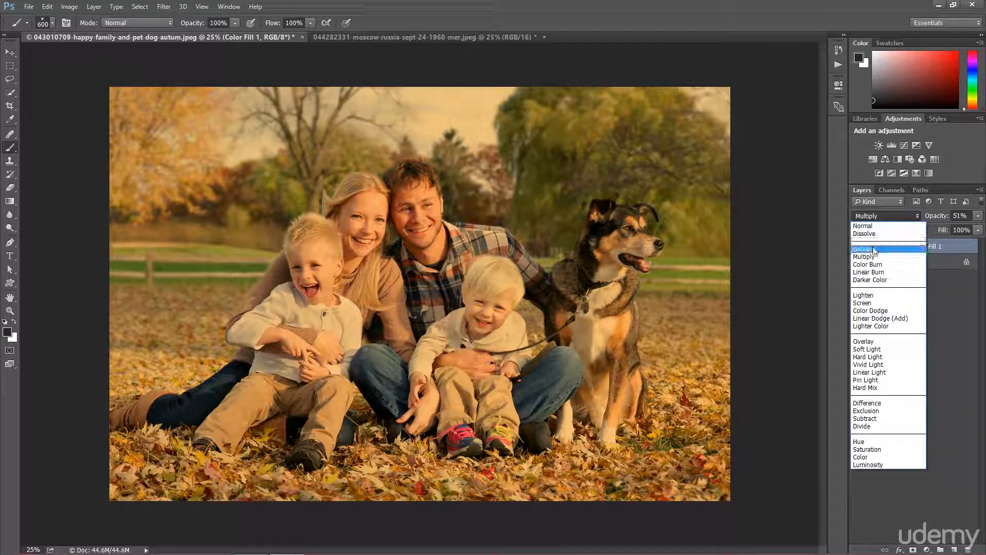
click(876, 247)
click(880, 217)
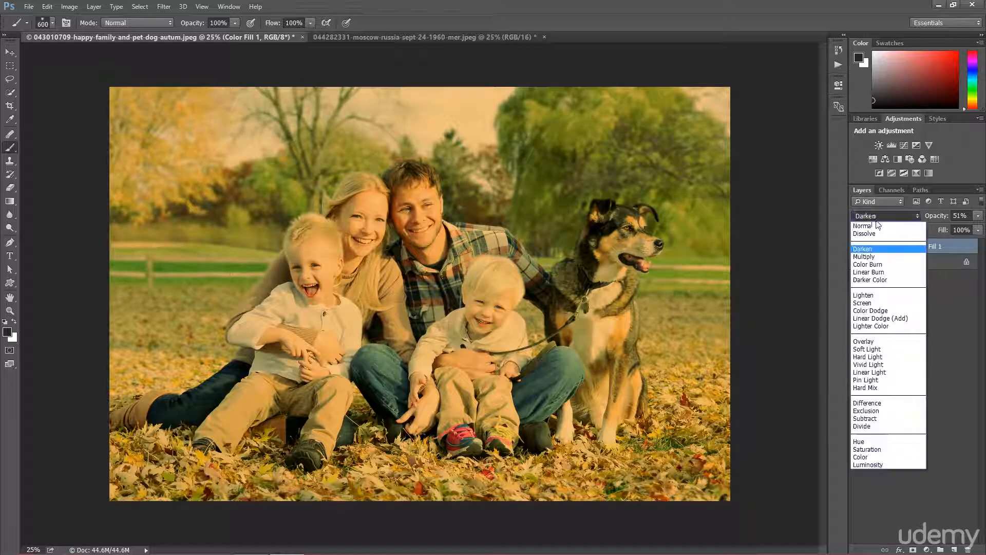
click(872, 257)
Try the Color Burn, Screen, Soft Light and Overlay blend modes on the fill layer
click(874, 216)
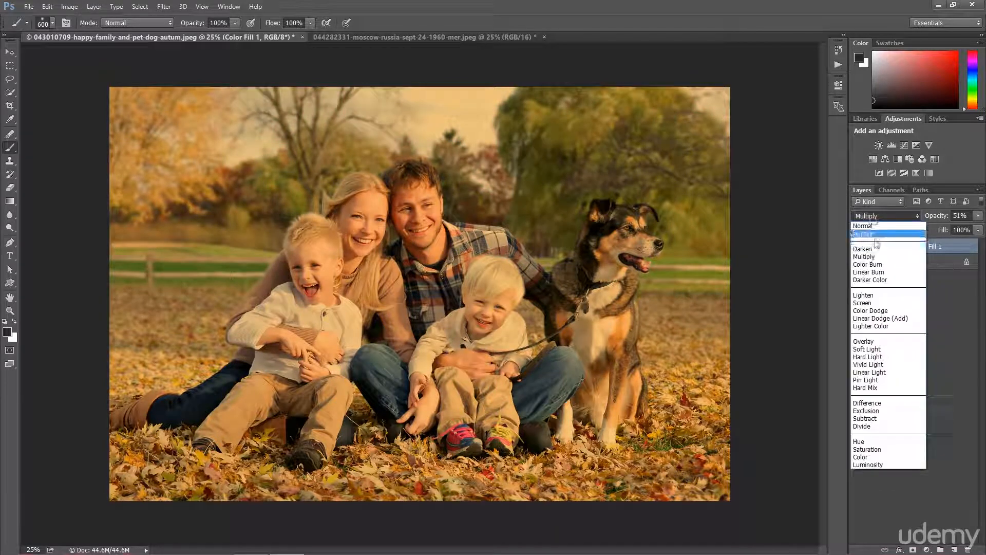
click(873, 265)
click(883, 216)
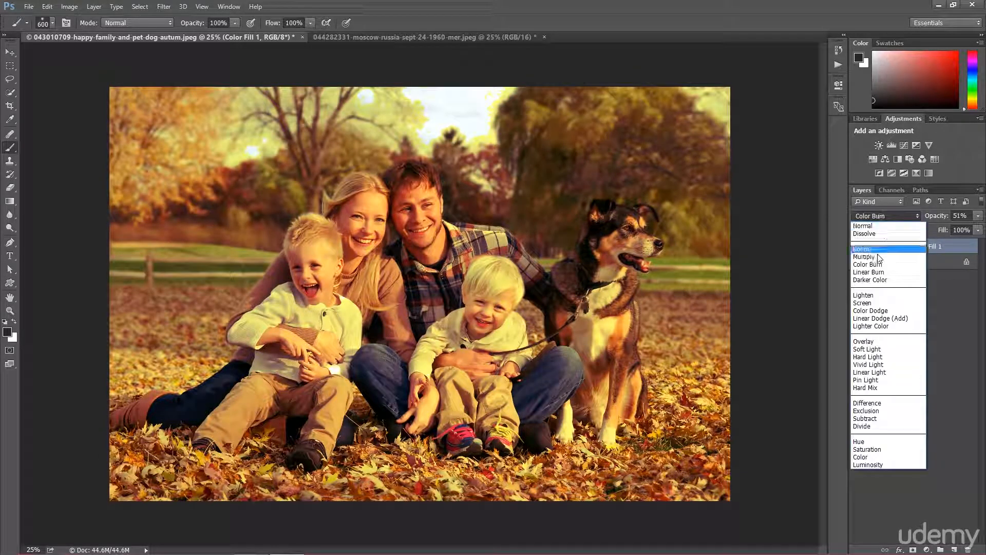
click(872, 304)
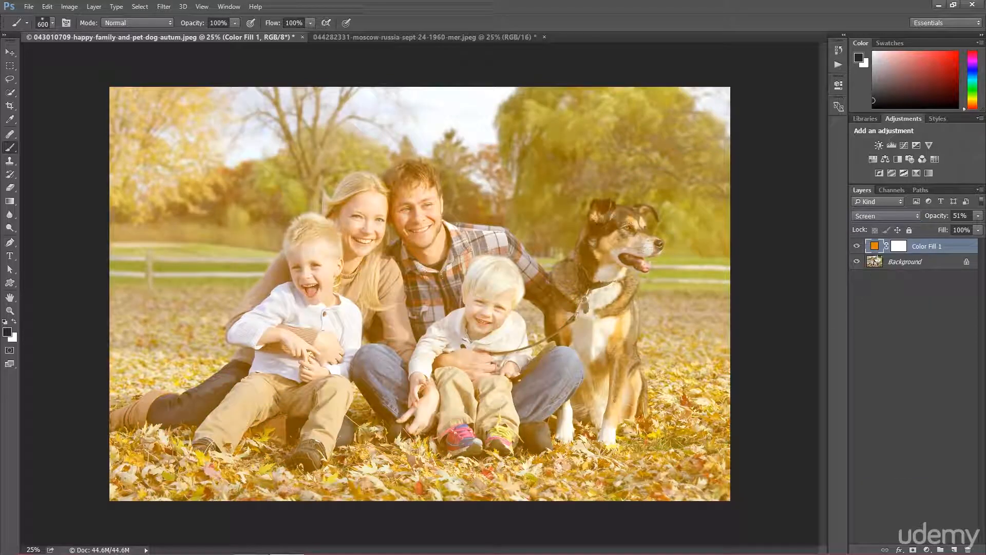
click(883, 216)
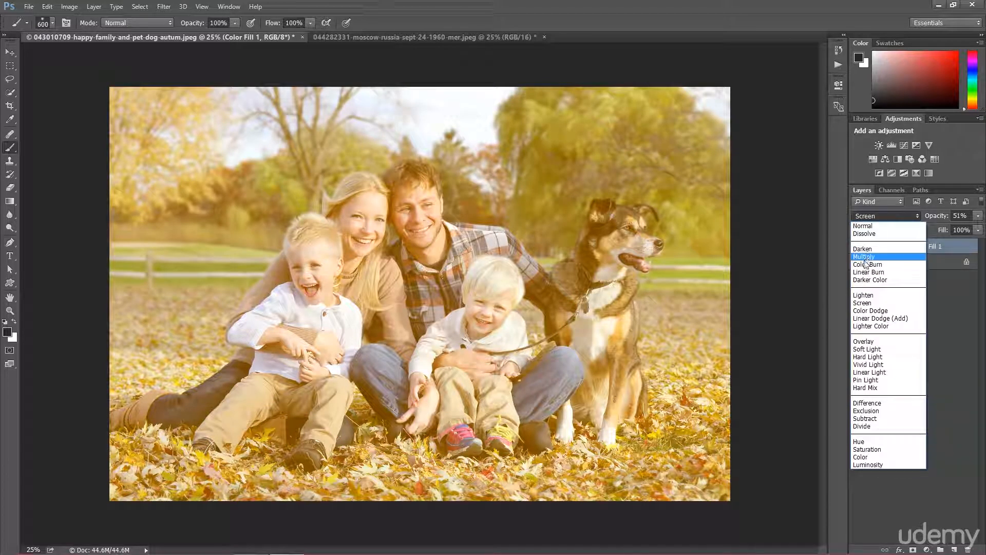
click(865, 350)
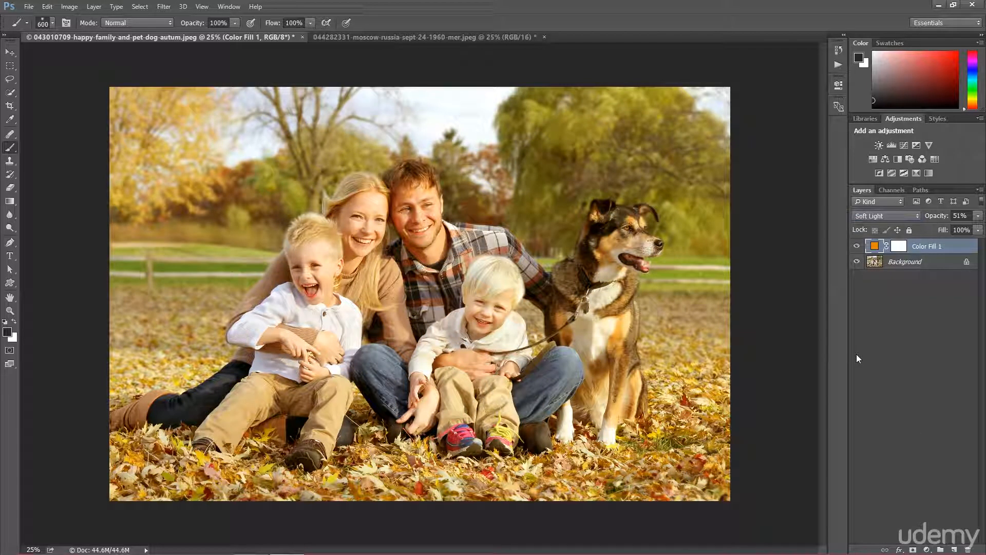
click(881, 216)
click(872, 341)
Try the Multiply and Color blend modes on the fill layer
click(880, 217)
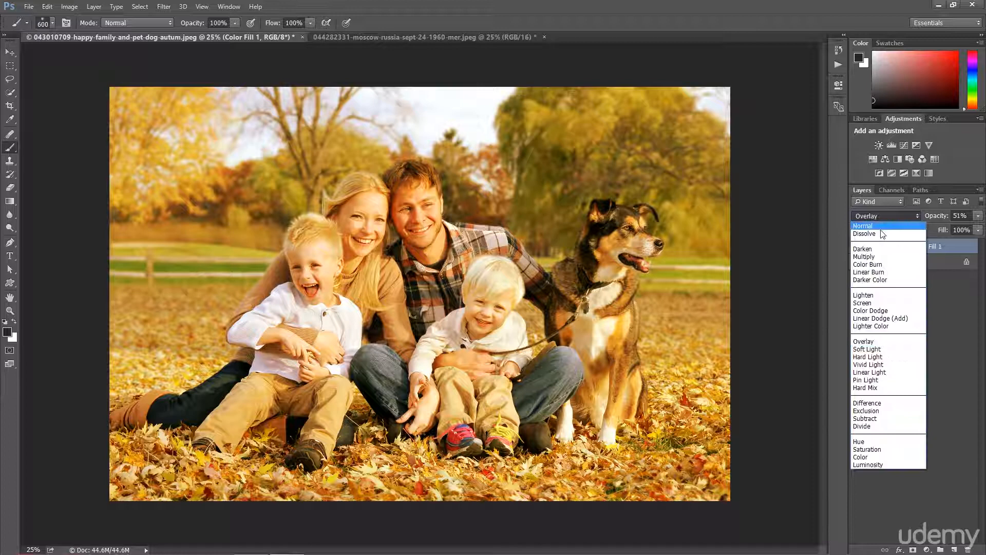
click(870, 258)
click(883, 216)
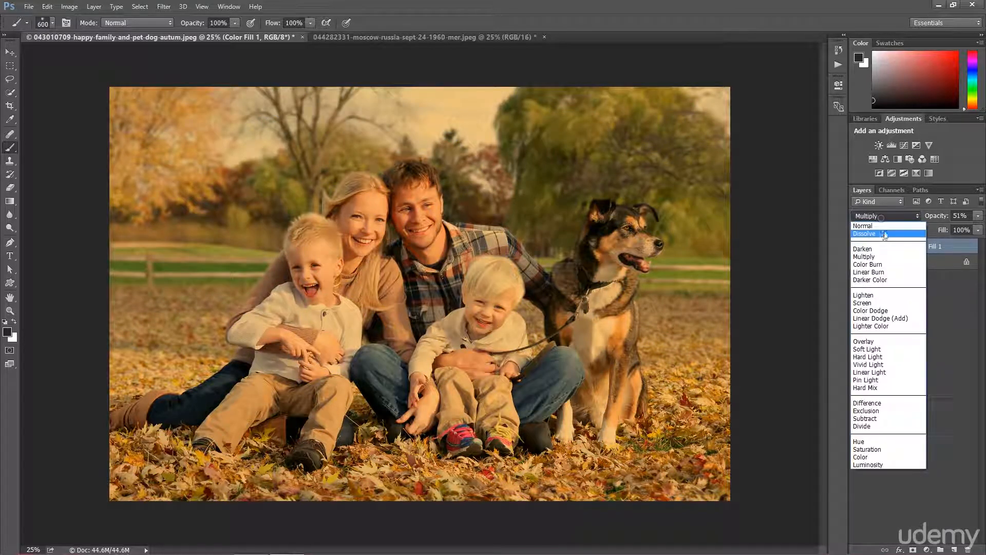
click(861, 457)
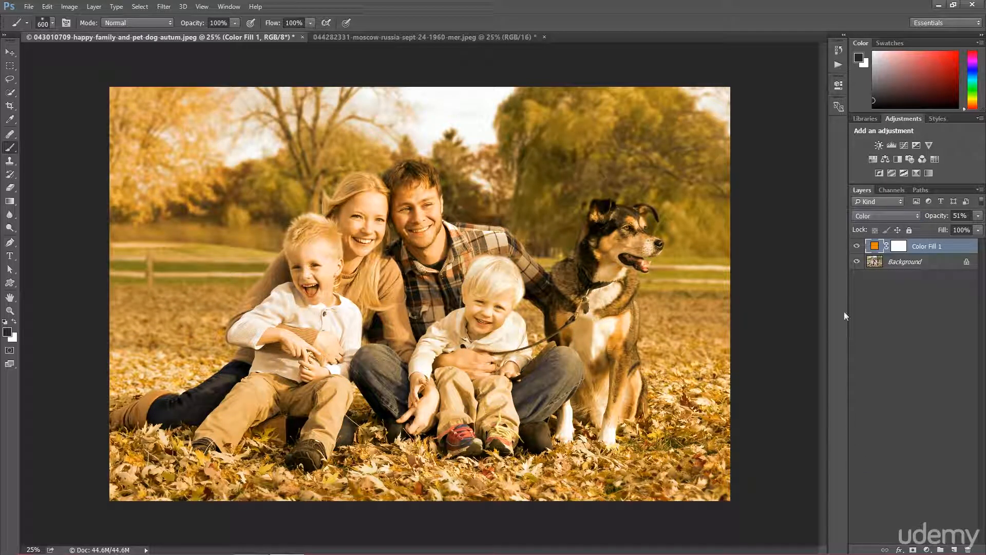
Set the fill layer to Multiply at 12% opacity and hide it to compare with the original photo
drag(939, 215, 917, 213)
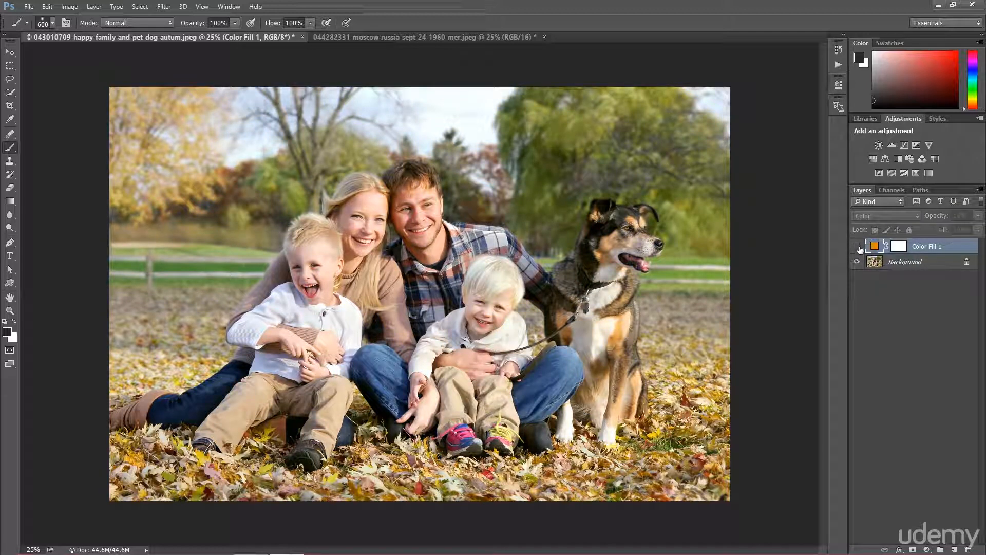
click(886, 216)
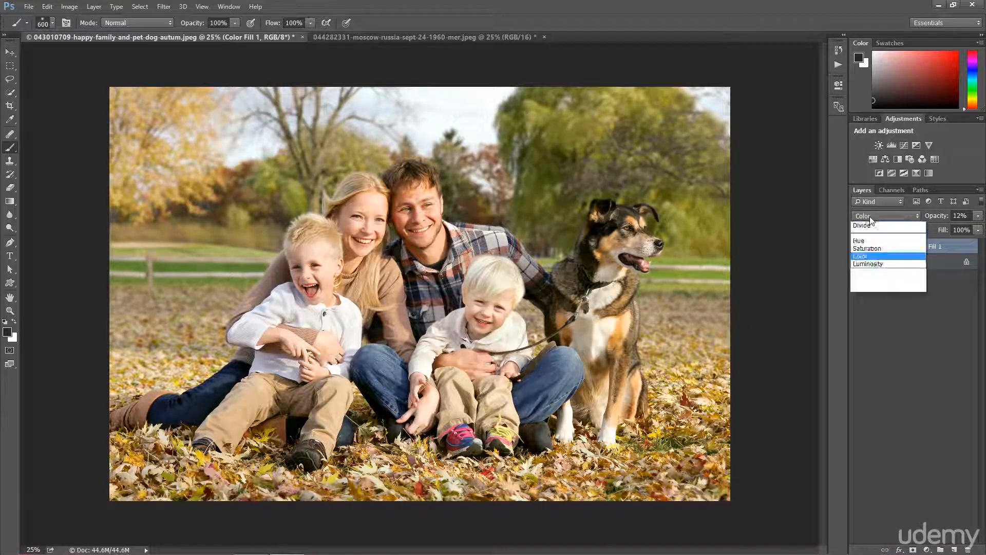
click(868, 256)
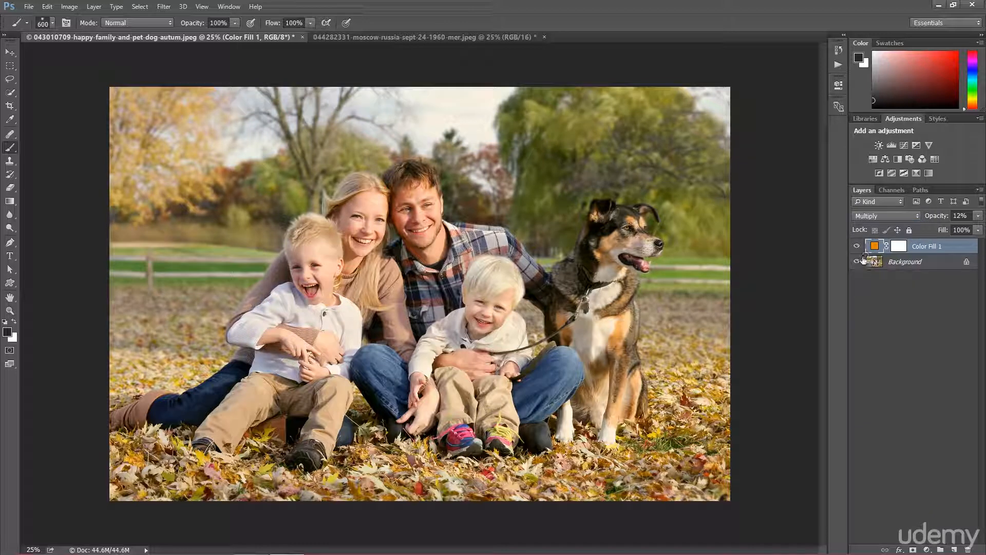
click(856, 246)
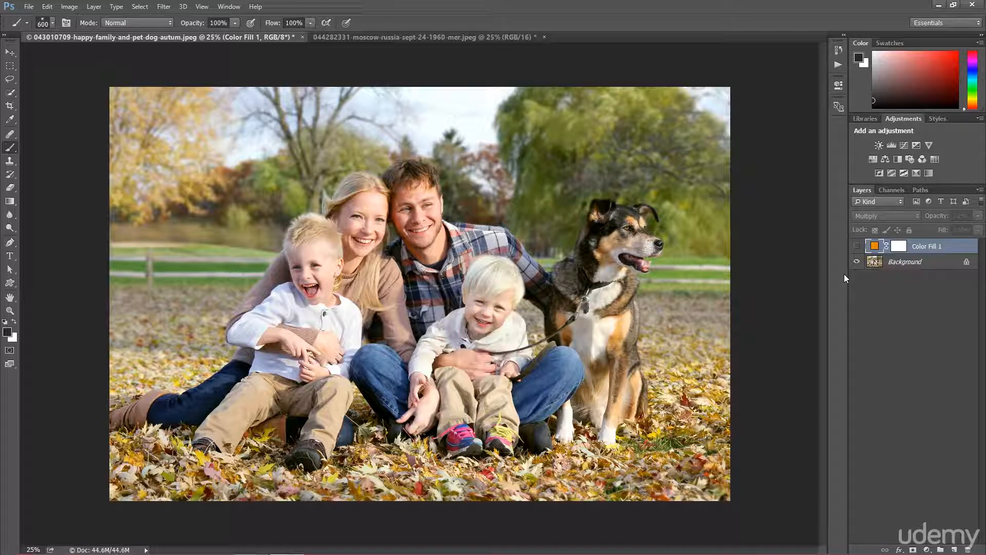
Toggle the orange Solid Color fill layer on and off to compare with the original photo
click(856, 246)
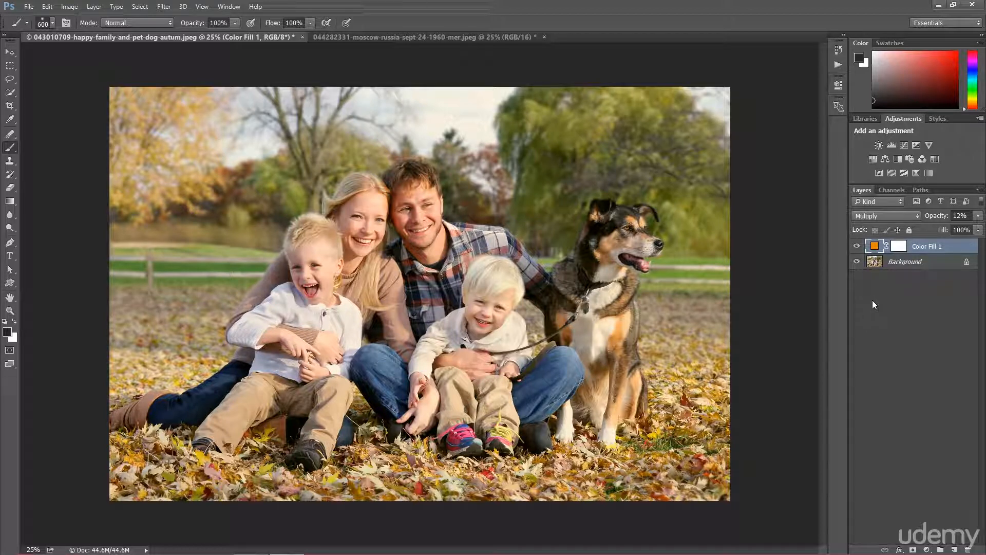
click(856, 246)
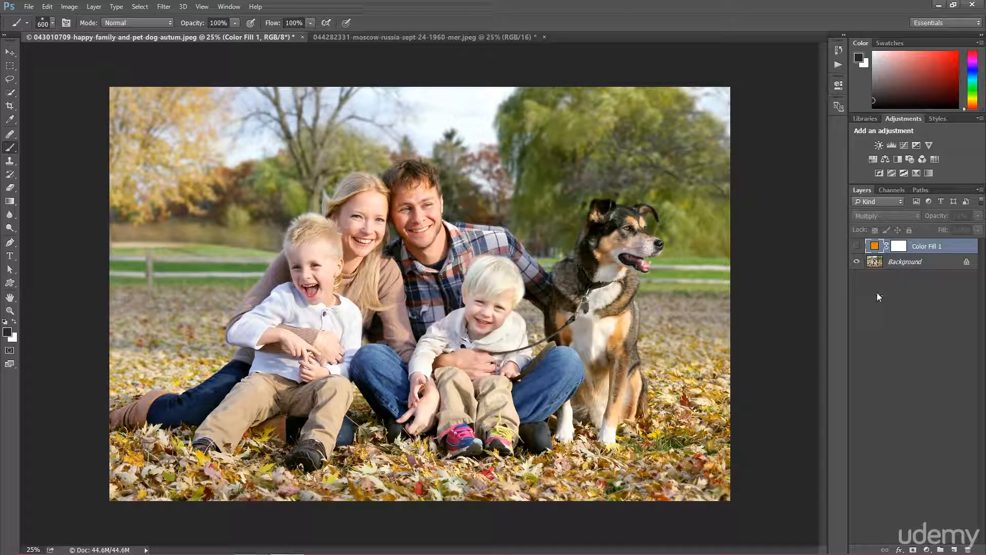
Add a Gradient fill layer above the orange fill and try the Red, Green preset gradient
click(927, 549)
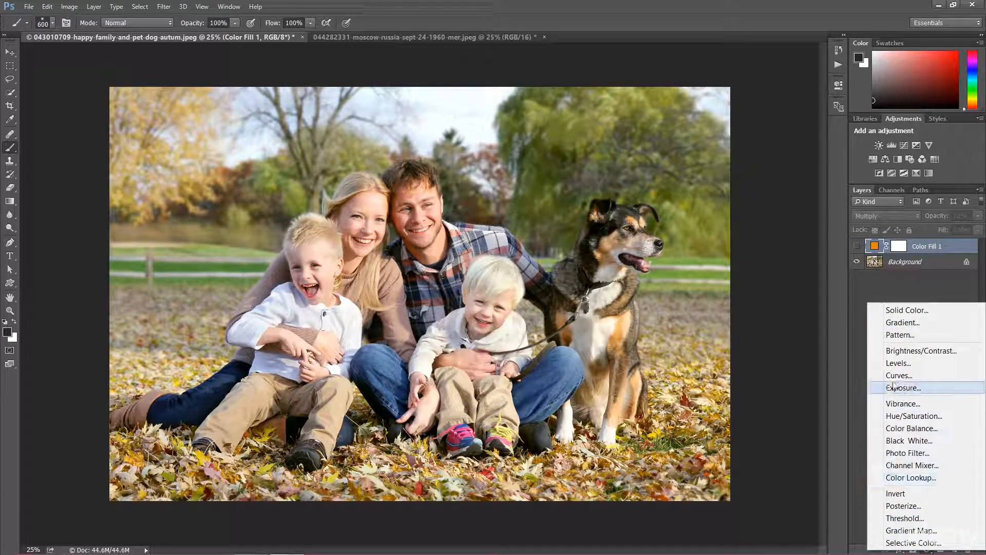
click(903, 323)
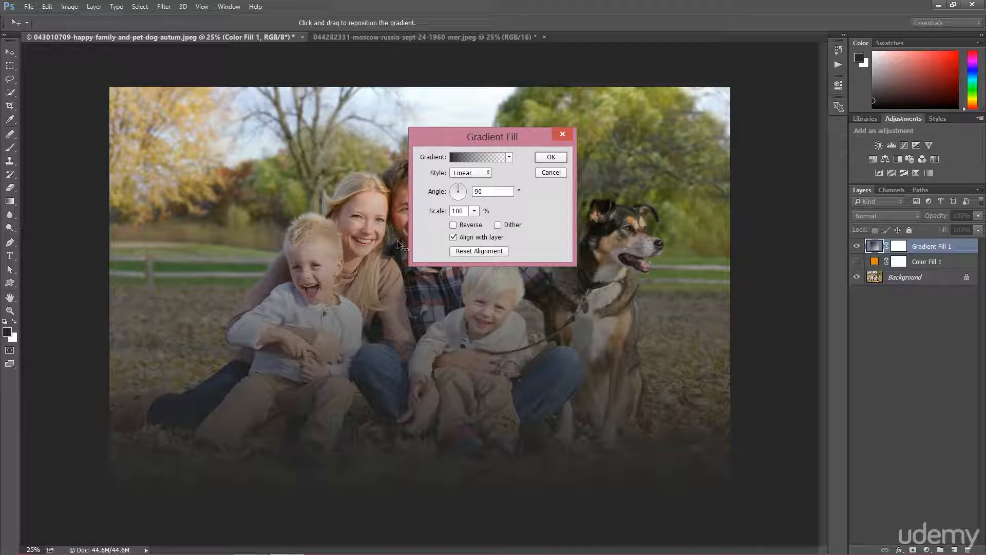
click(454, 158)
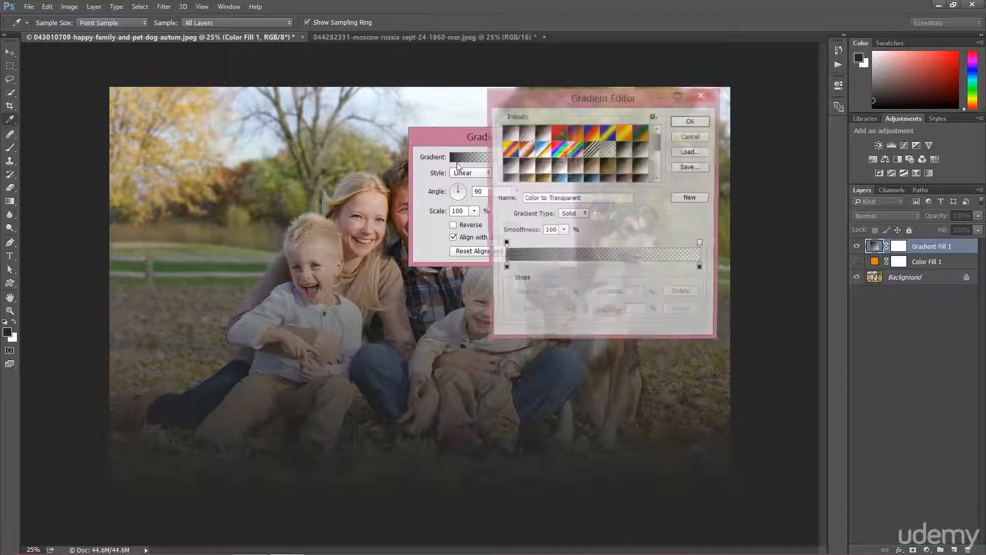
click(558, 133)
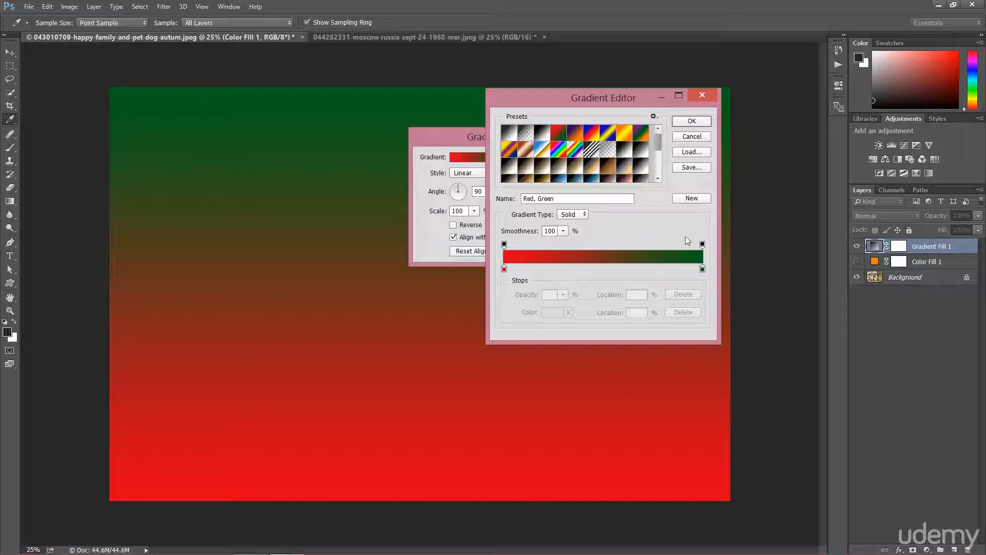
click(689, 122)
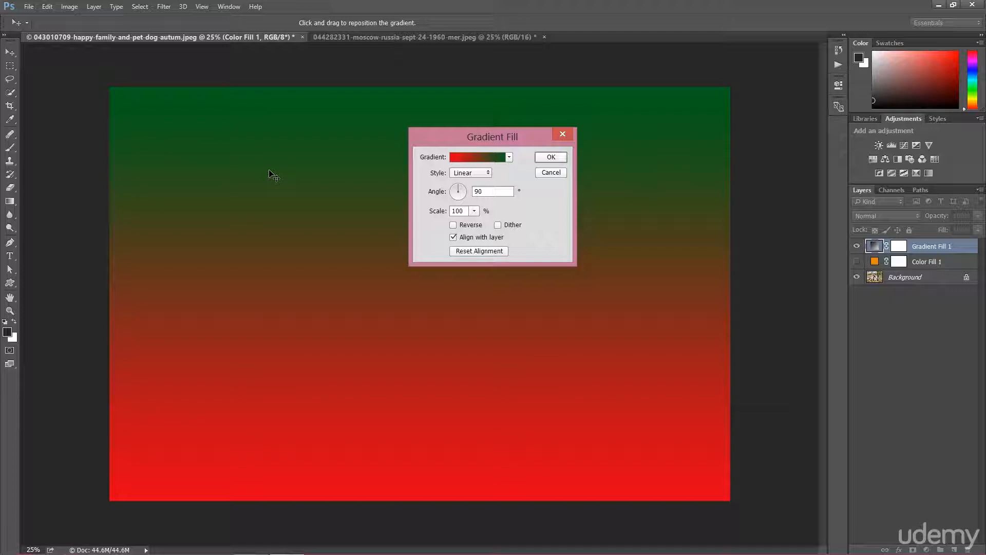
Switch the gradient fill to the Violet, Orange preset gradient
click(480, 159)
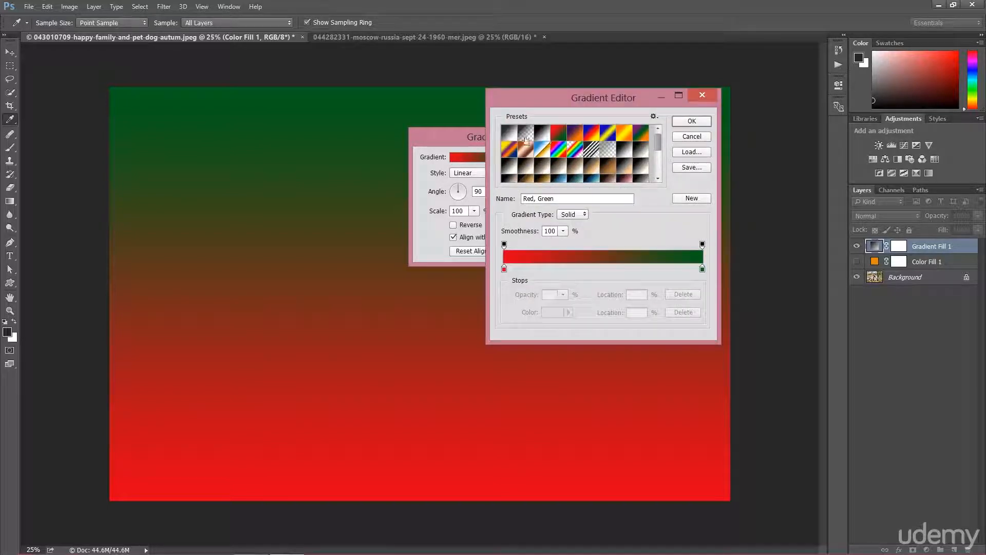
click(573, 133)
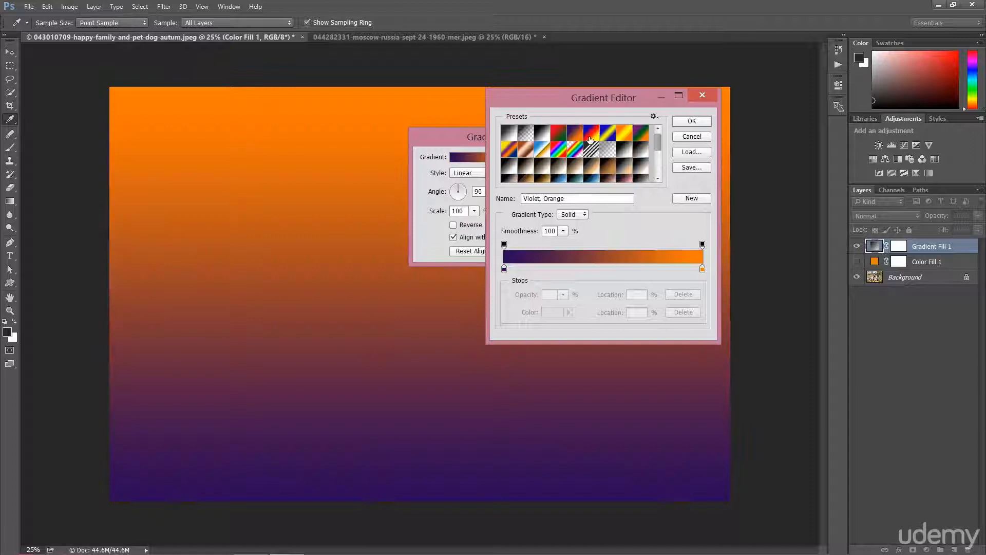
click(690, 121)
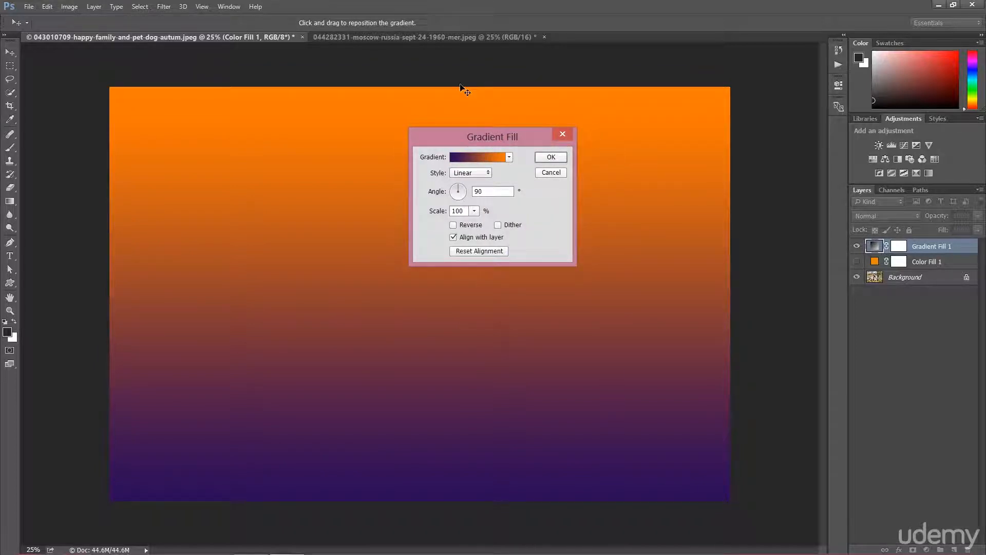
Try the Radial, Angle, Reflected and Diamond gradient styles, returning to Linear
click(463, 174)
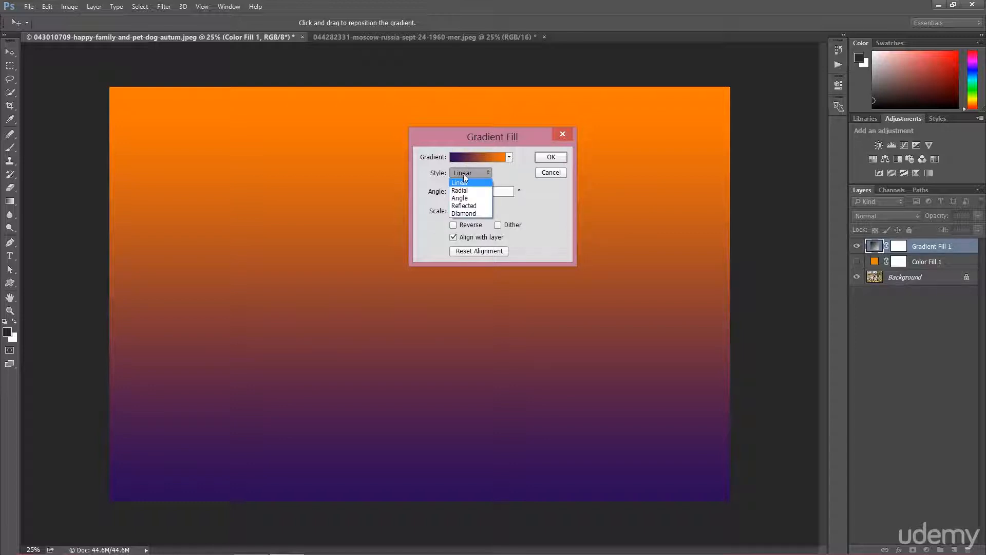
click(462, 192)
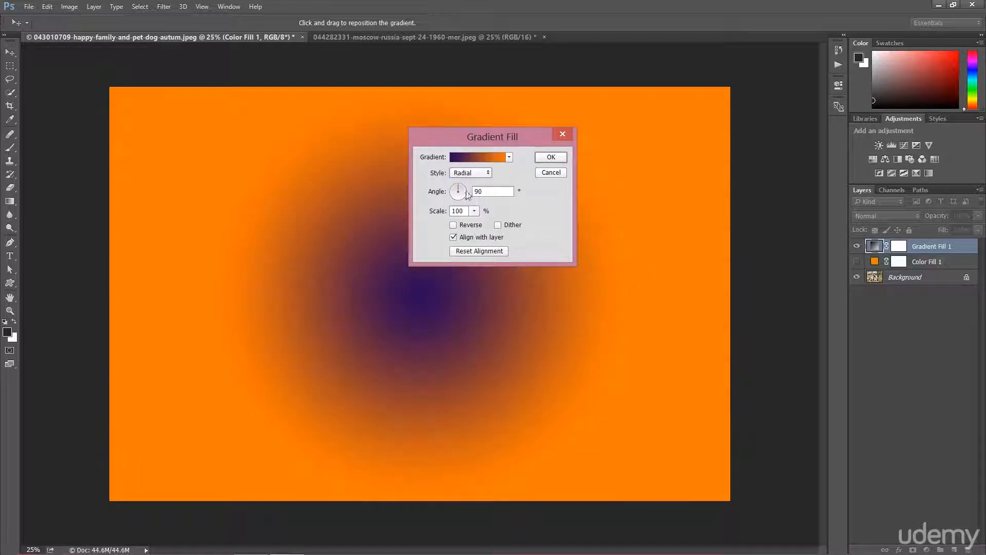
click(467, 173)
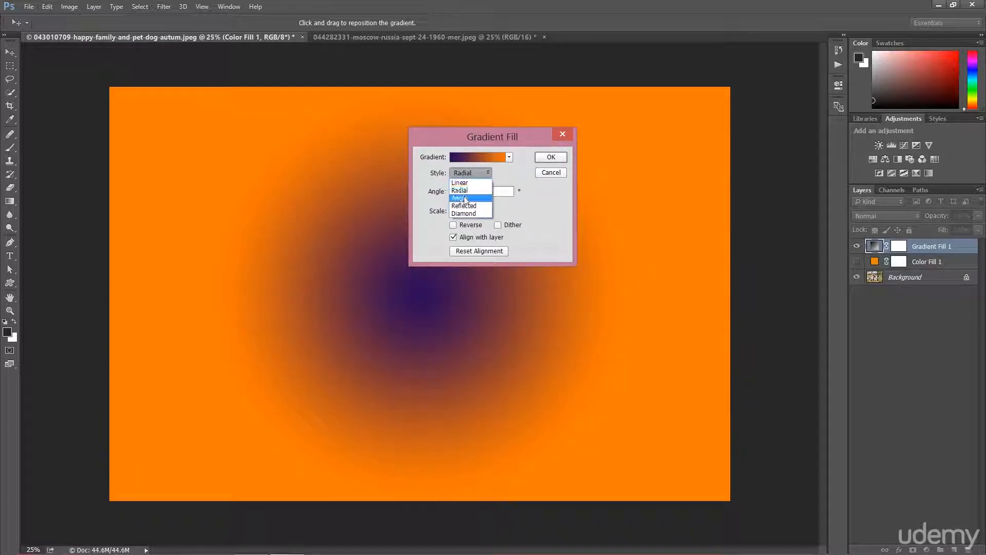
click(463, 197)
click(469, 173)
click(465, 205)
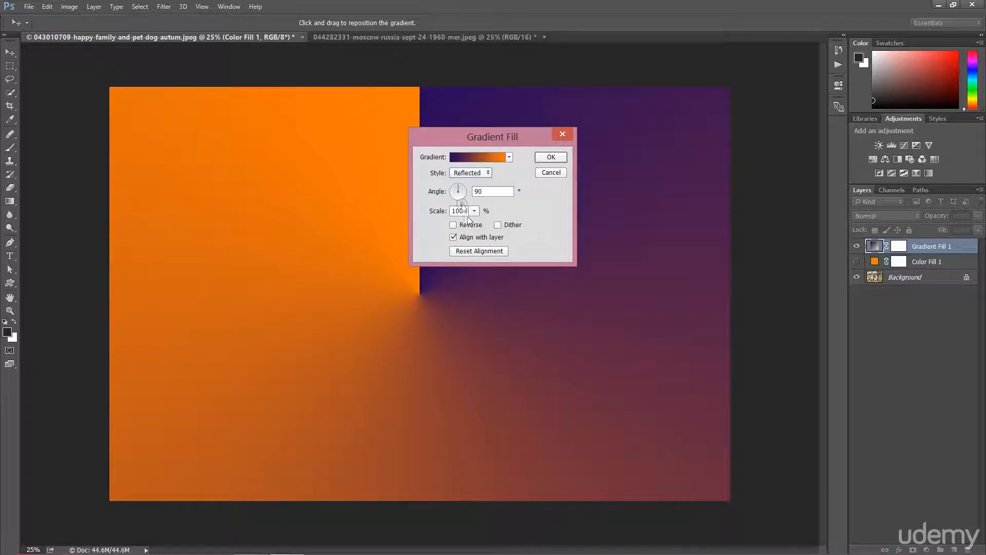
click(469, 173)
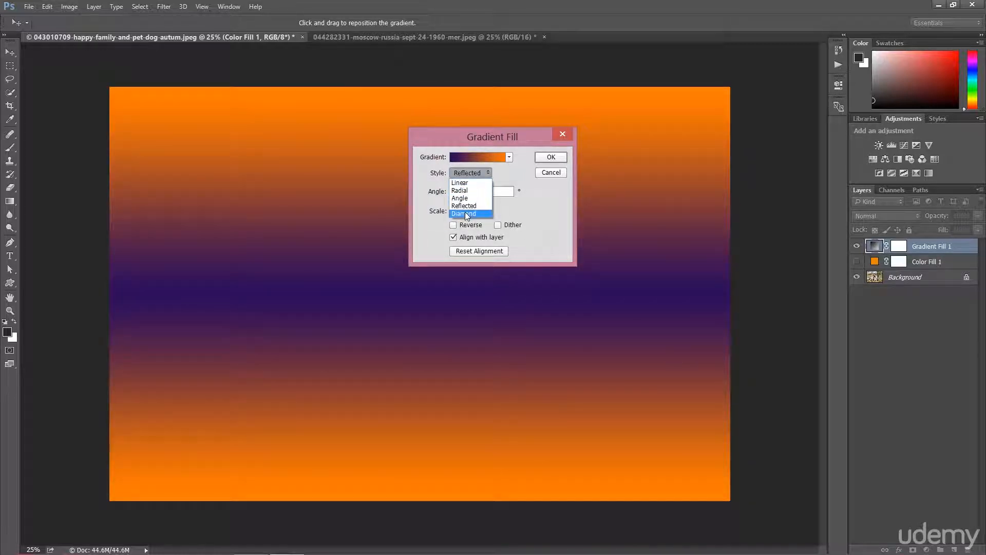
click(466, 213)
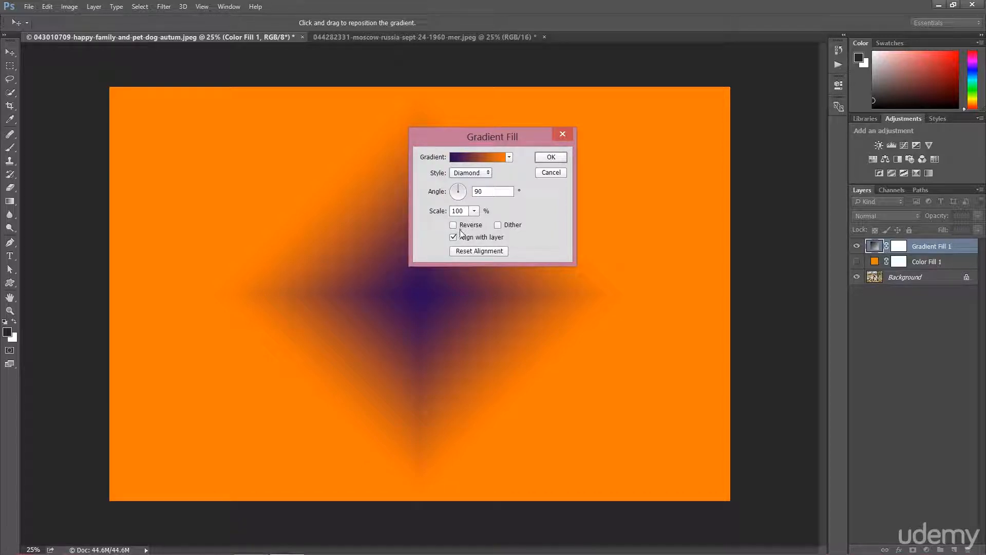
click(468, 173)
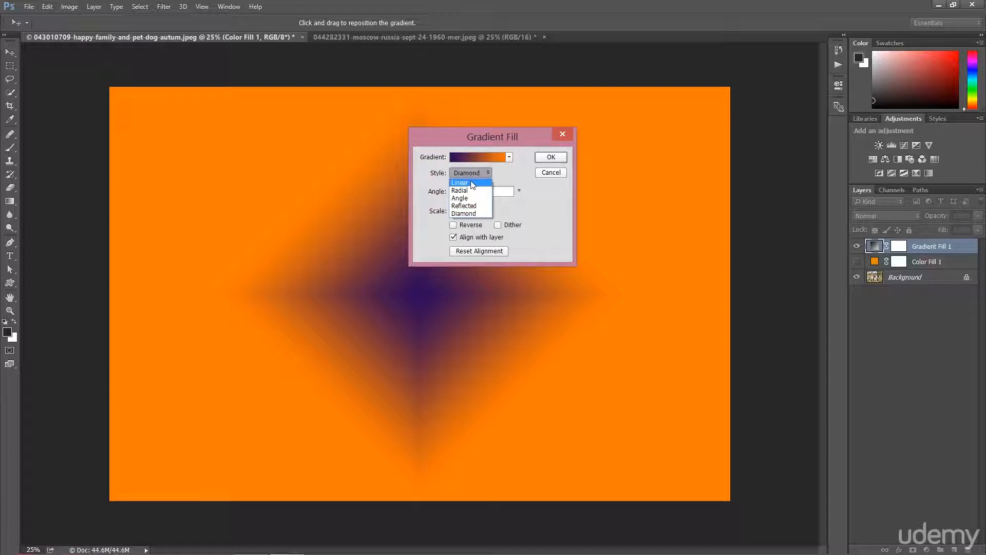
click(473, 184)
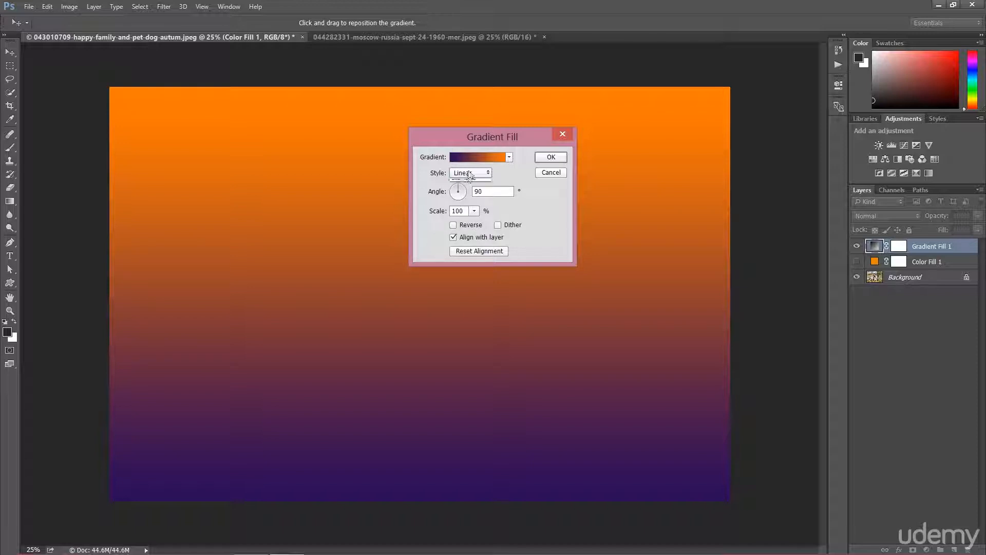
Rotate the gradient angle to -23.96° using the angle dial
click(469, 179)
click(463, 188)
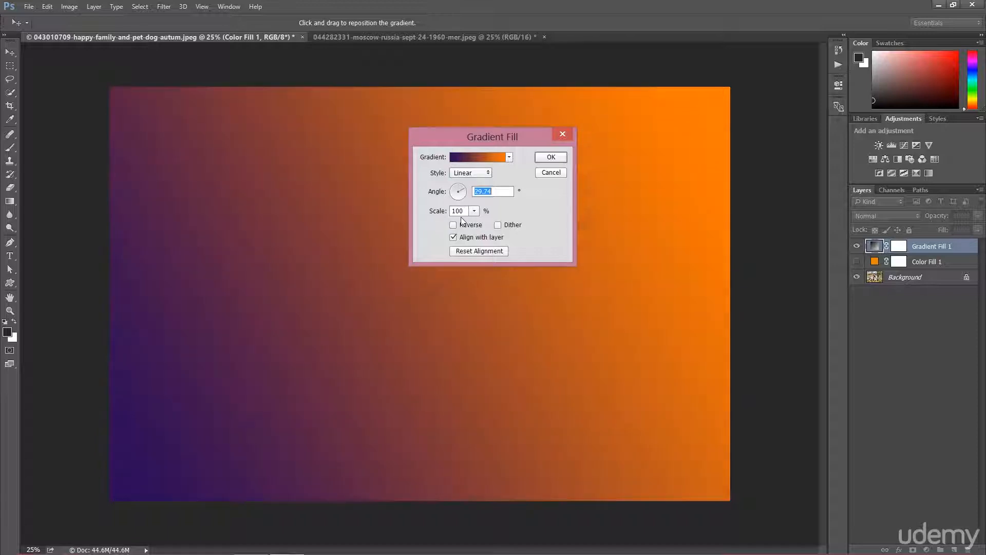
click(457, 194)
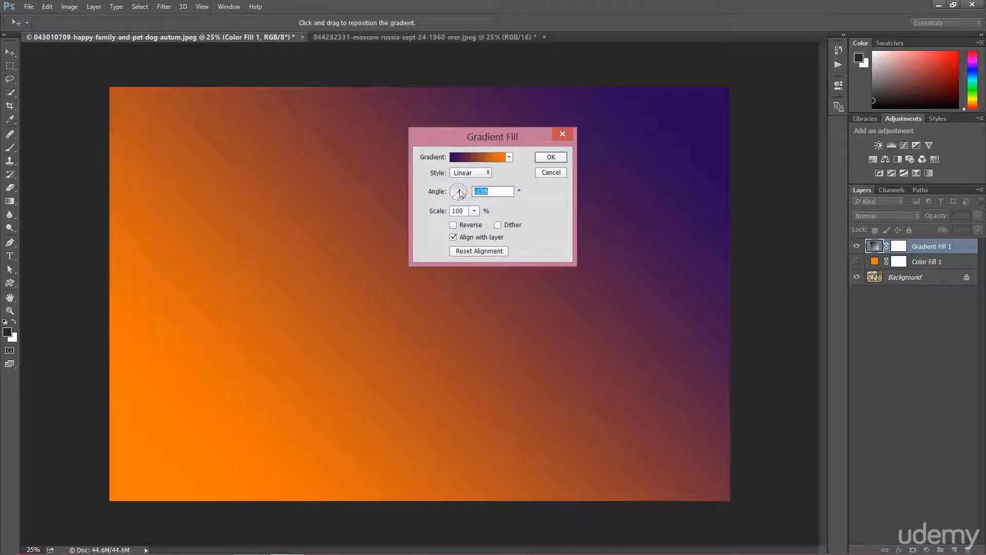
drag(459, 190, 468, 201)
click(470, 199)
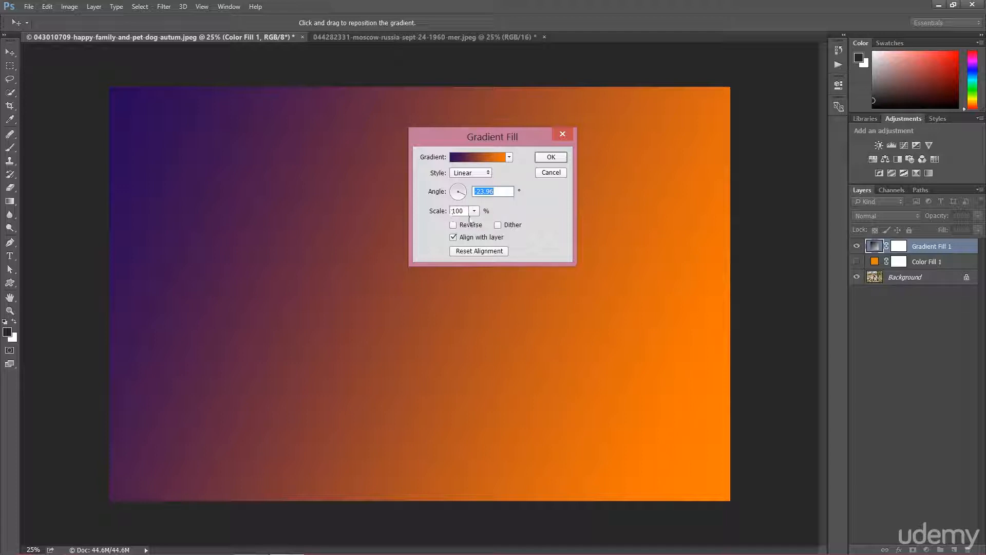
Set the gradient scale to 100% and confirm the Gradient Fill dialog
click(474, 211)
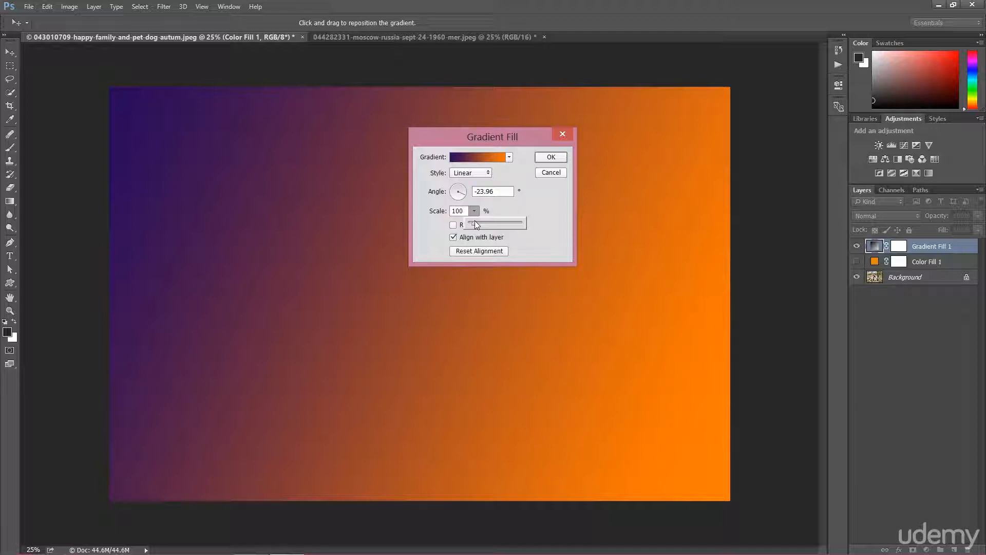
drag(475, 221, 463, 215)
text(100)
click(551, 157)
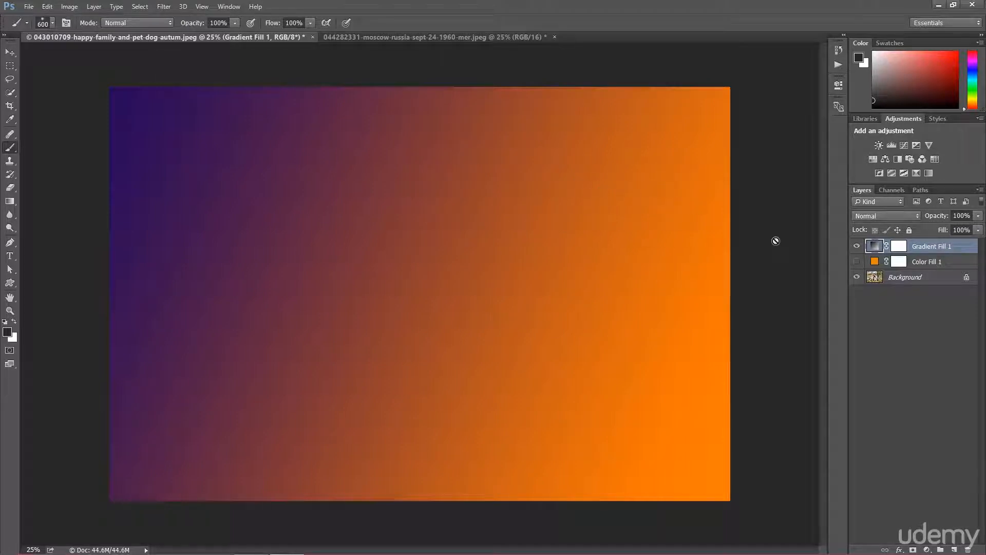
Set the gradient fill layer to Multiply blend mode at 64% opacity
click(874, 216)
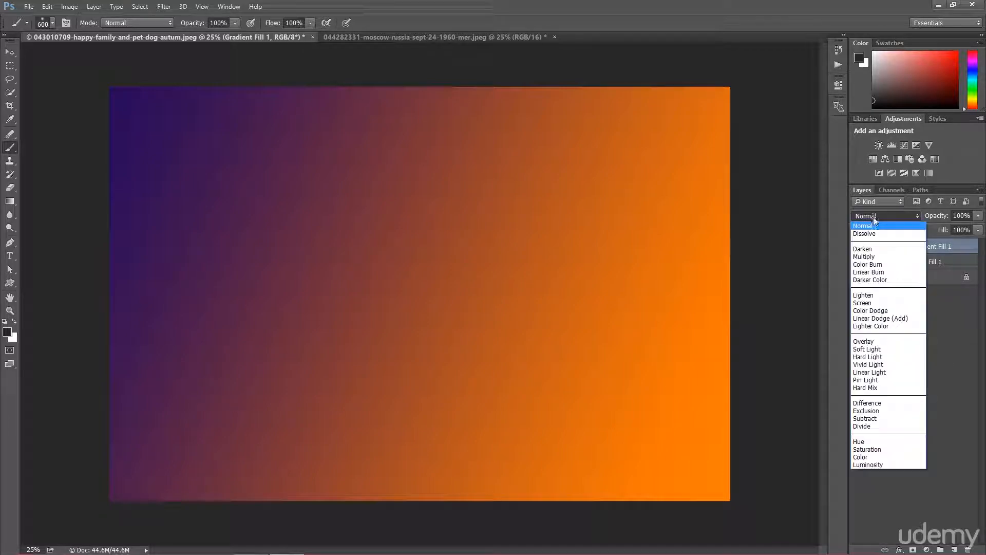
click(864, 257)
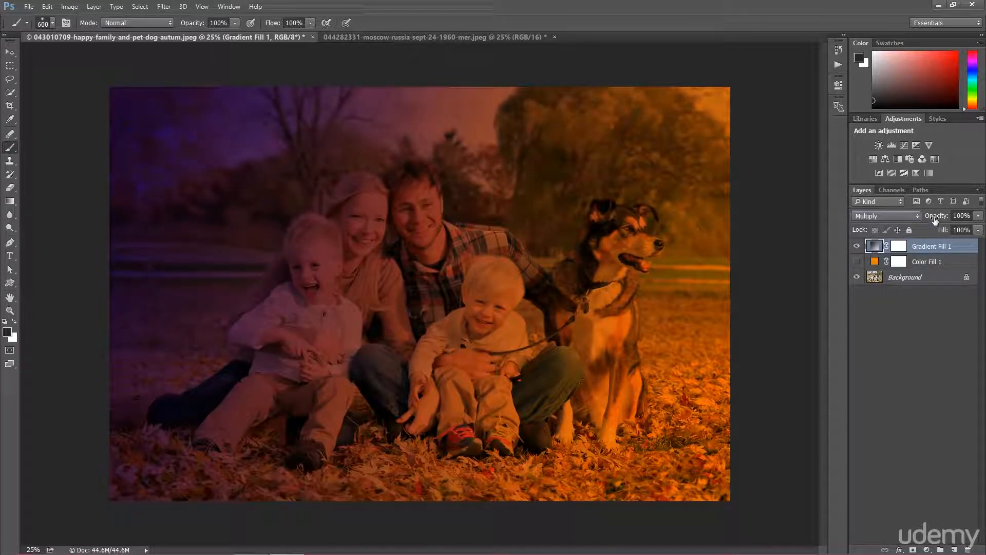
drag(935, 220, 872, 218)
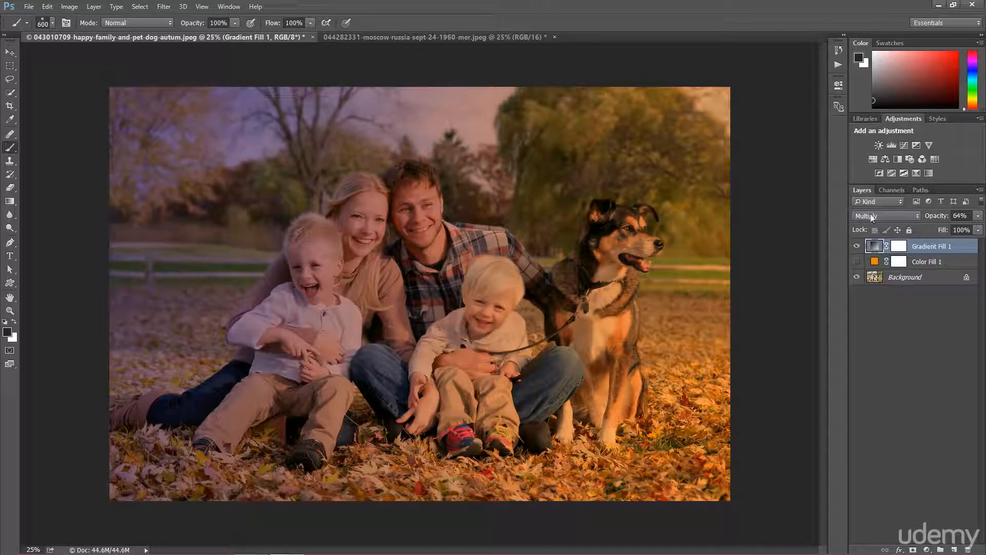
Try the Overlay, Hard Light and Color blend modes on the gradient layer, returning to Multiply
click(872, 217)
click(863, 345)
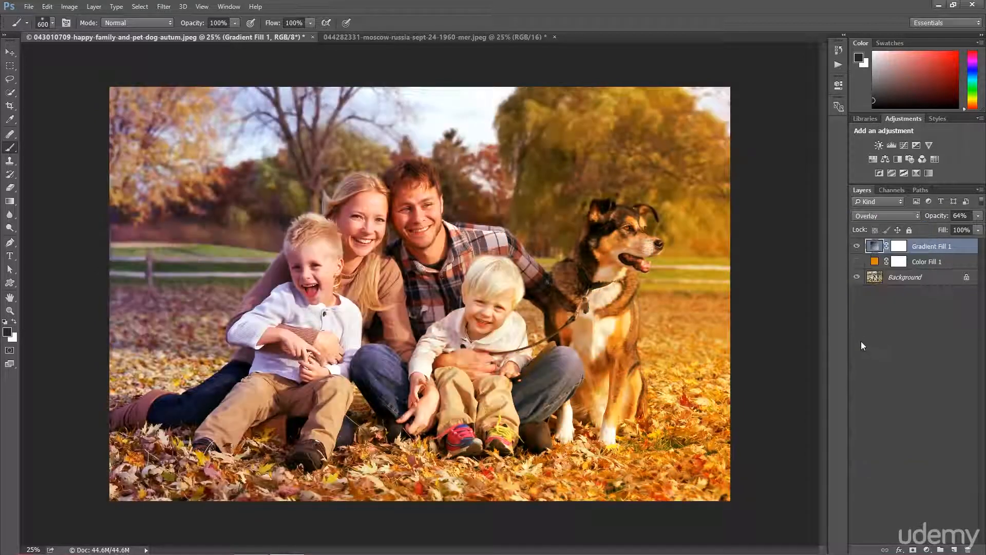
click(876, 218)
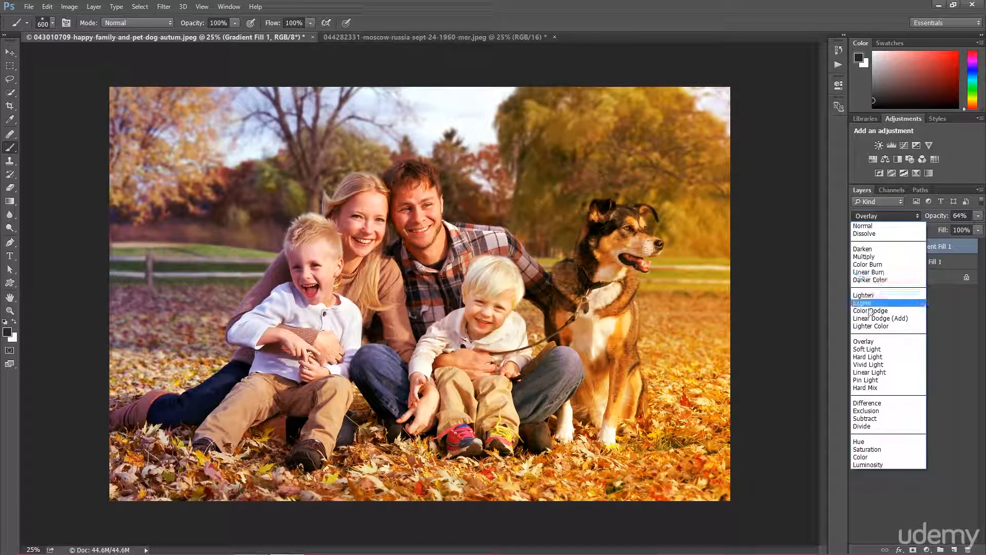
click(875, 357)
click(875, 216)
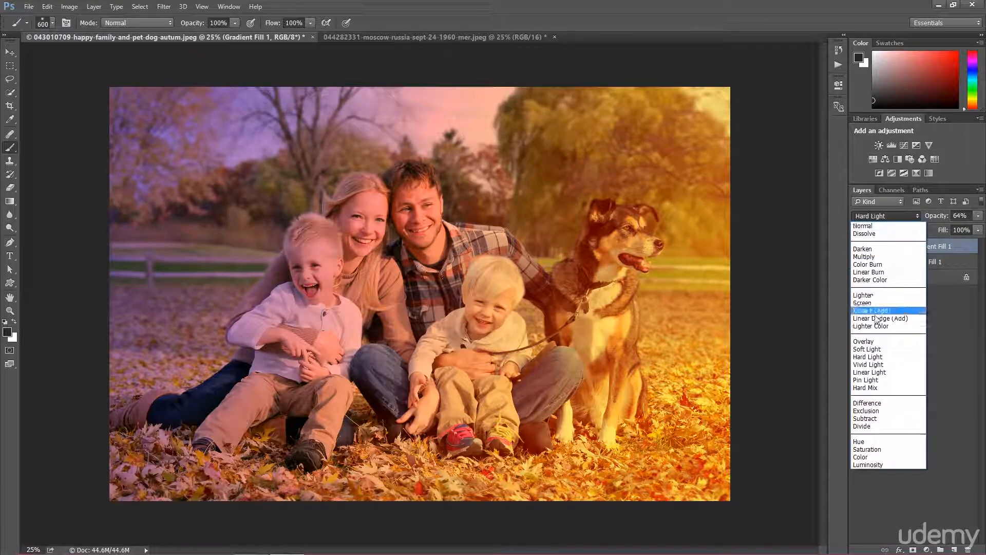
click(867, 456)
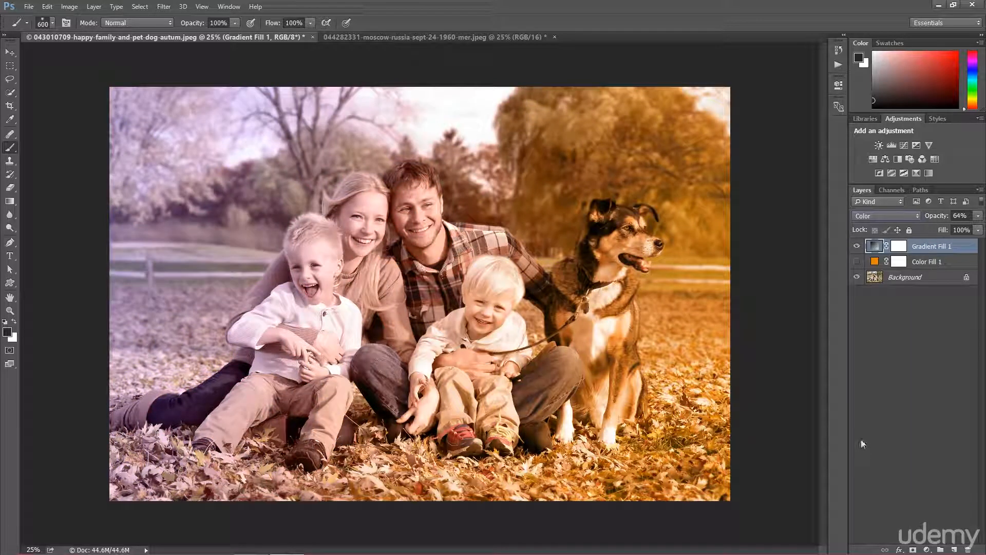
click(867, 218)
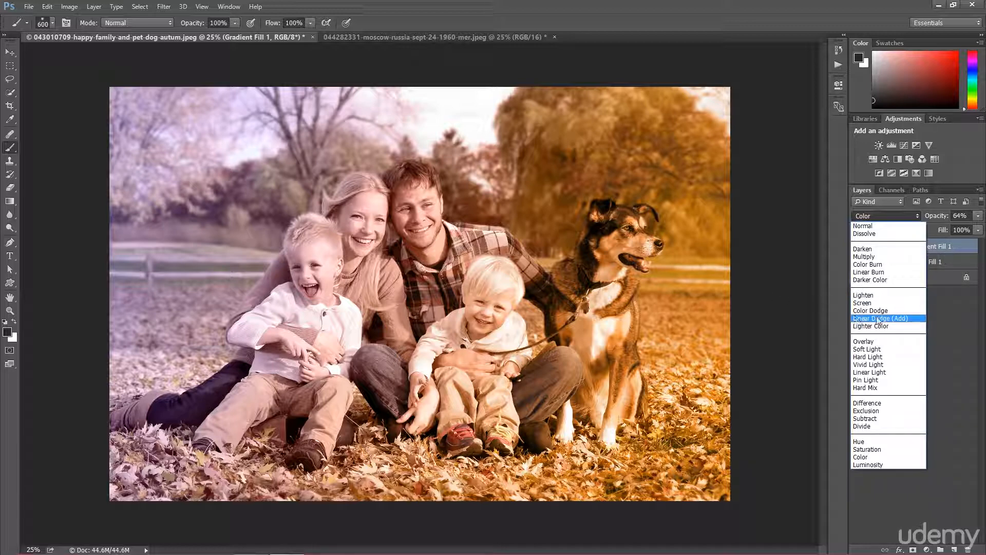
click(877, 256)
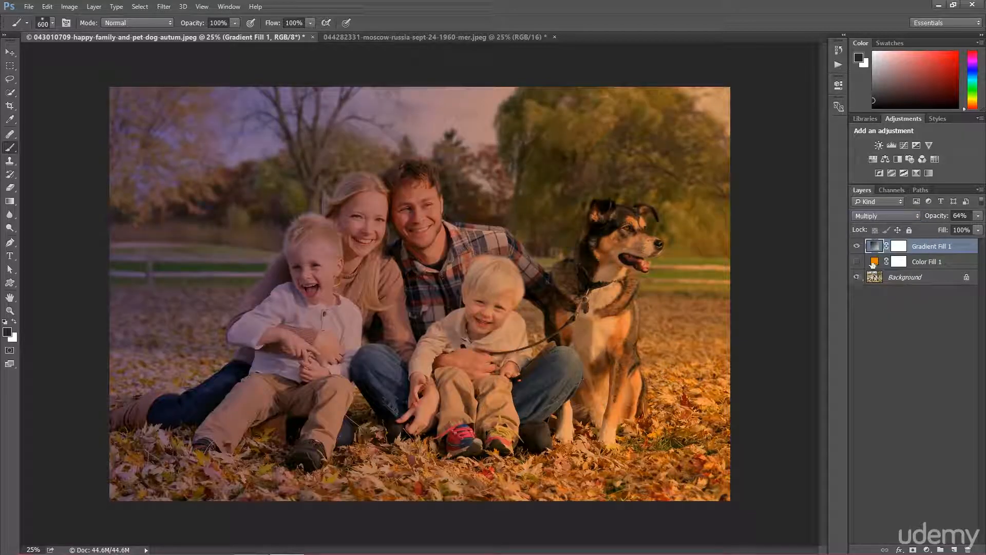
Lower the gradient layer's opacity and show the orange Solid Color fill layer again
click(935, 216)
drag(939, 217, 920, 234)
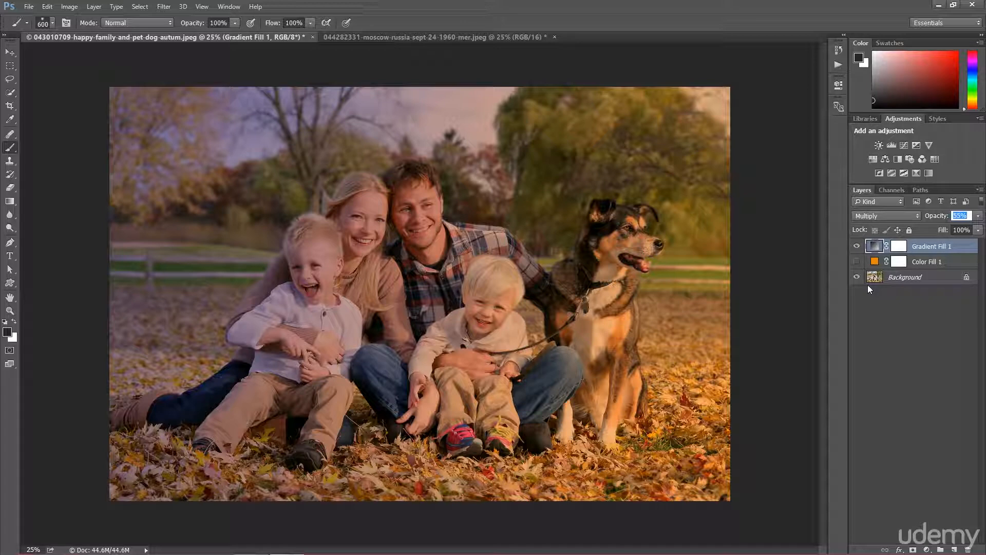
click(856, 247)
Switch to the car photo and add a Pattern fill layer, trying several presets before settling on a grey textured pattern
click(379, 37)
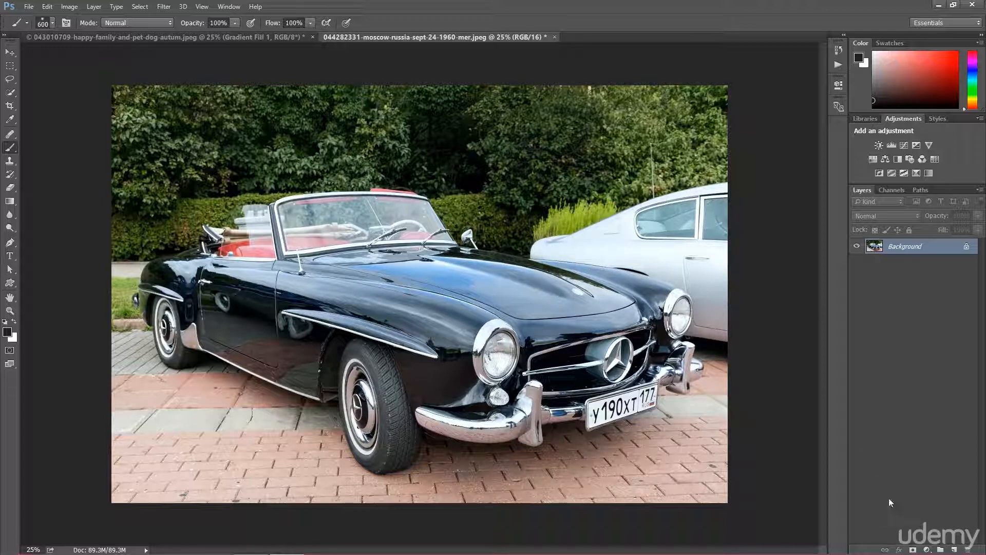
click(926, 548)
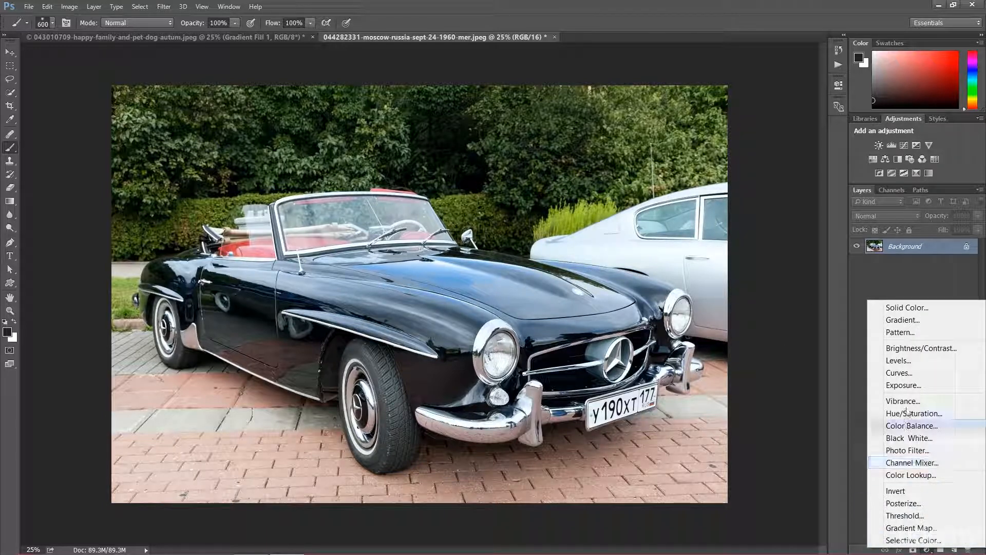
click(900, 333)
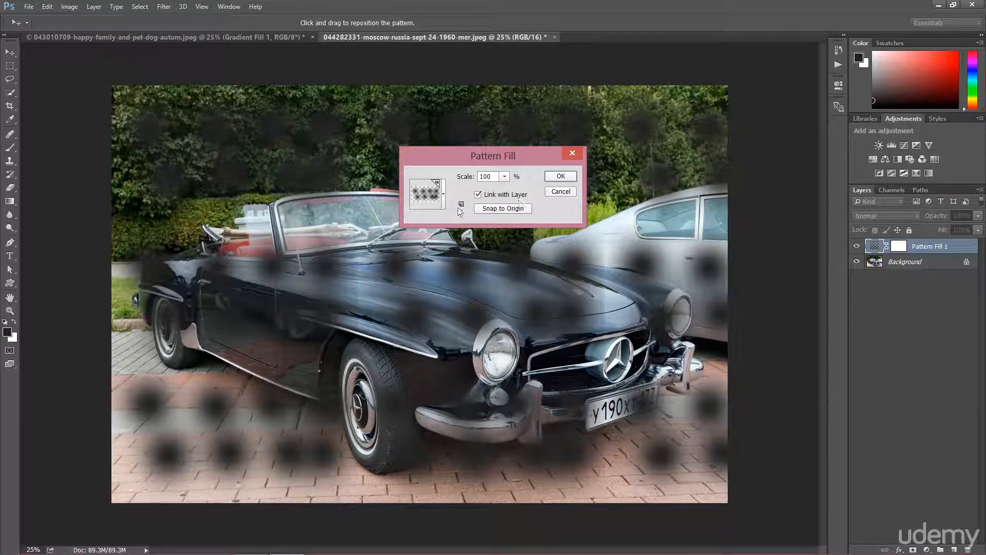
click(443, 195)
click(374, 225)
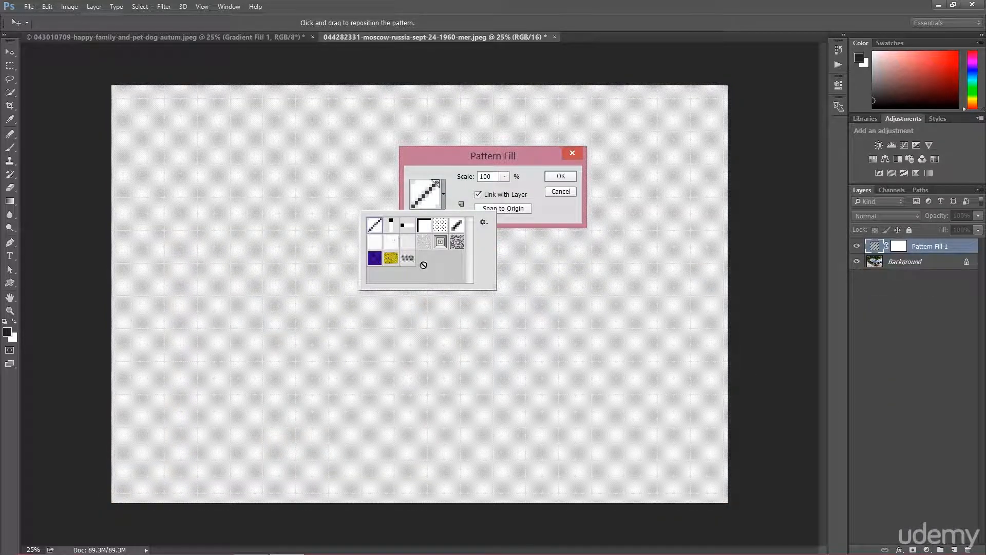
click(408, 229)
click(424, 229)
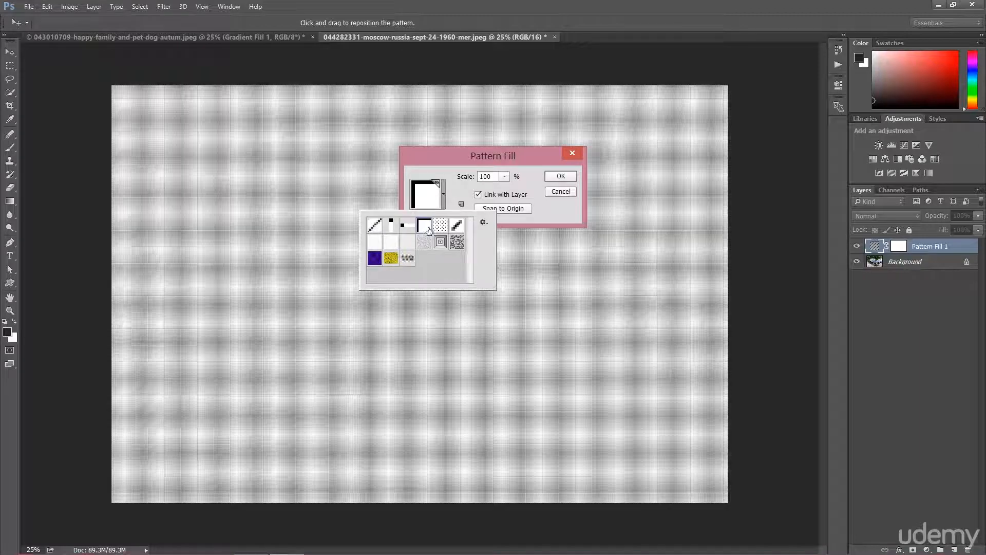
click(441, 229)
click(457, 225)
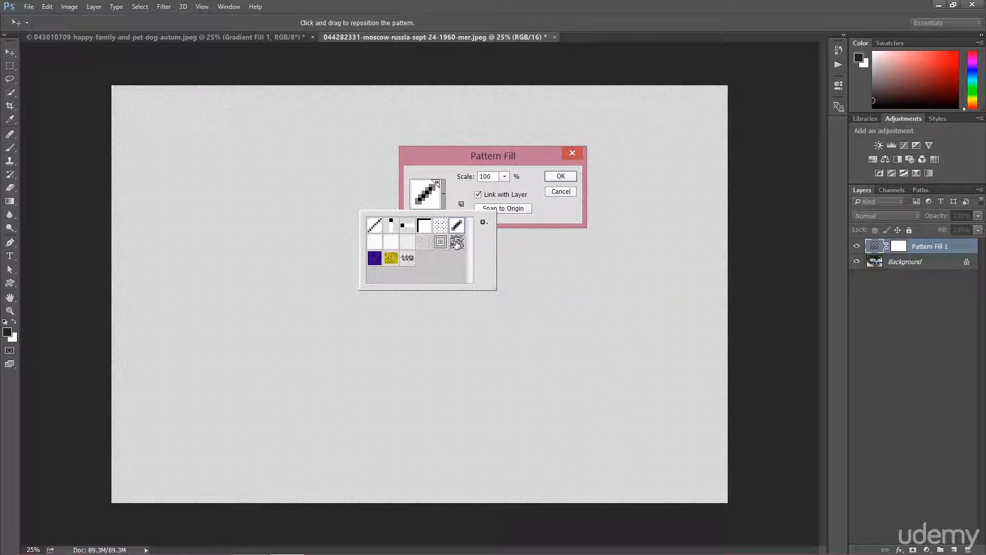
click(459, 245)
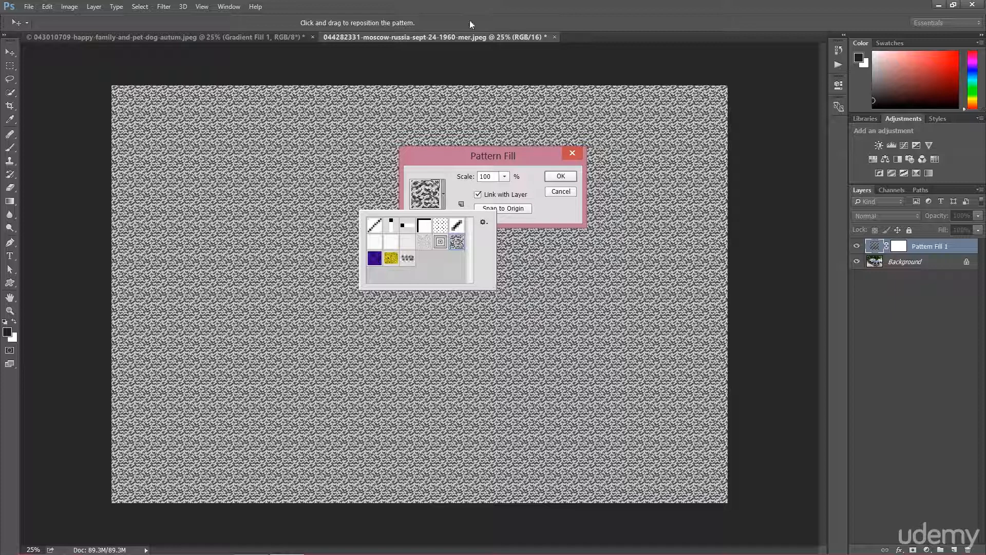
click(562, 176)
click(562, 176)
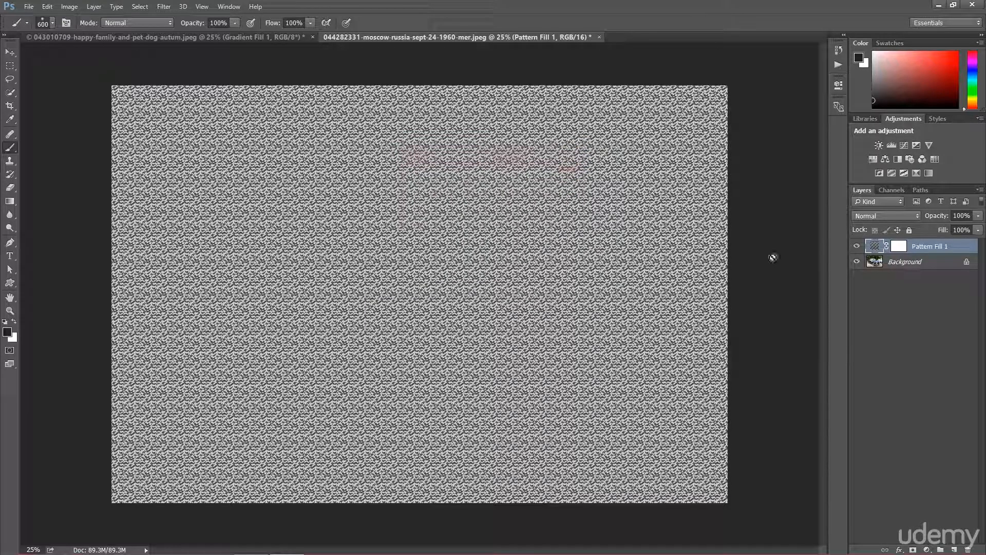
Set the pattern fill layer's blend mode to Overlay after trying Multiply
click(873, 215)
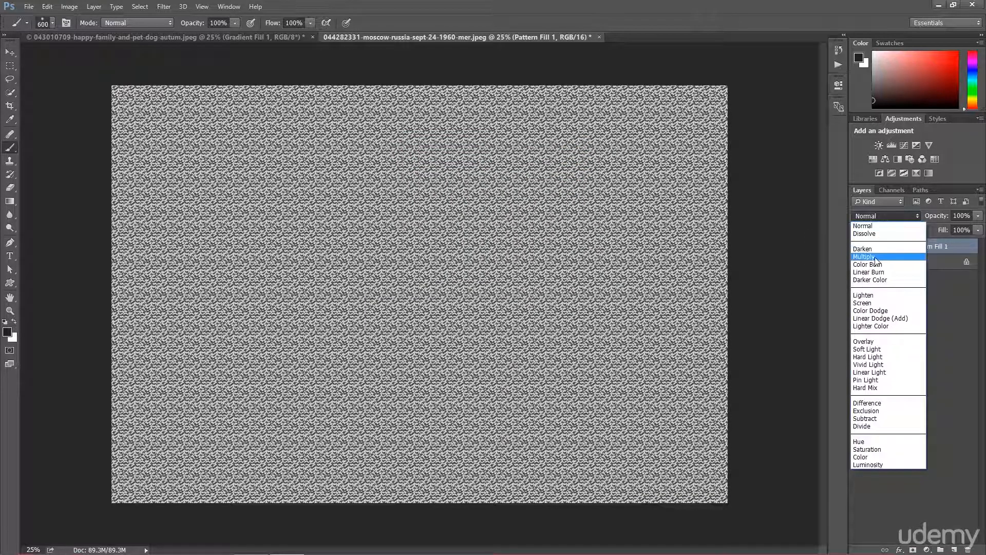
click(875, 257)
click(876, 216)
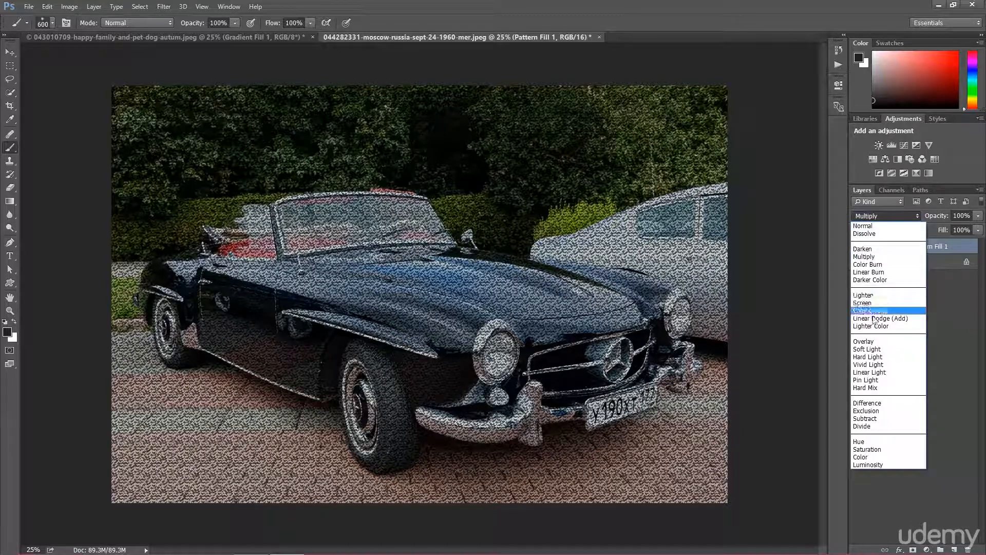
click(868, 341)
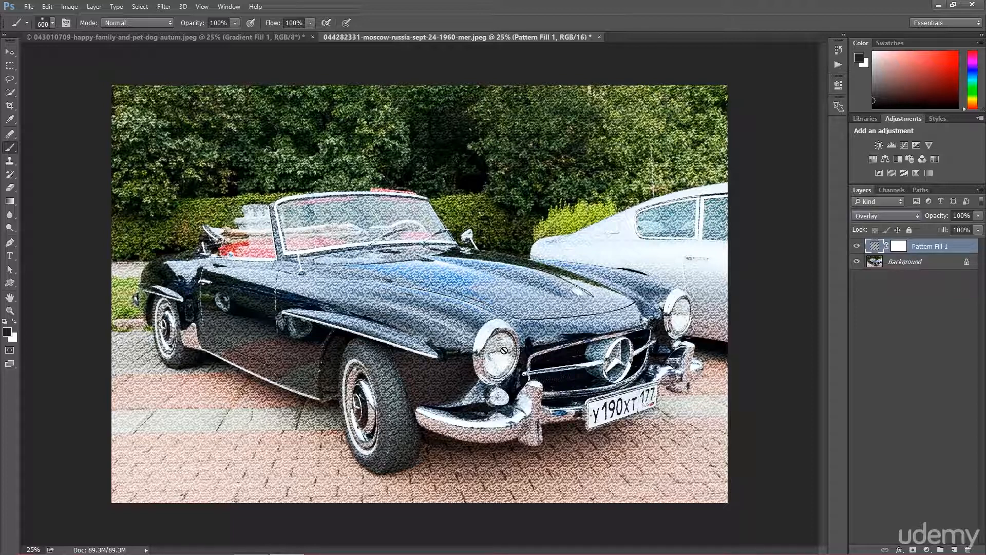
Create a new 1920 × 1080 pixel document with a transparent background
click(31, 8)
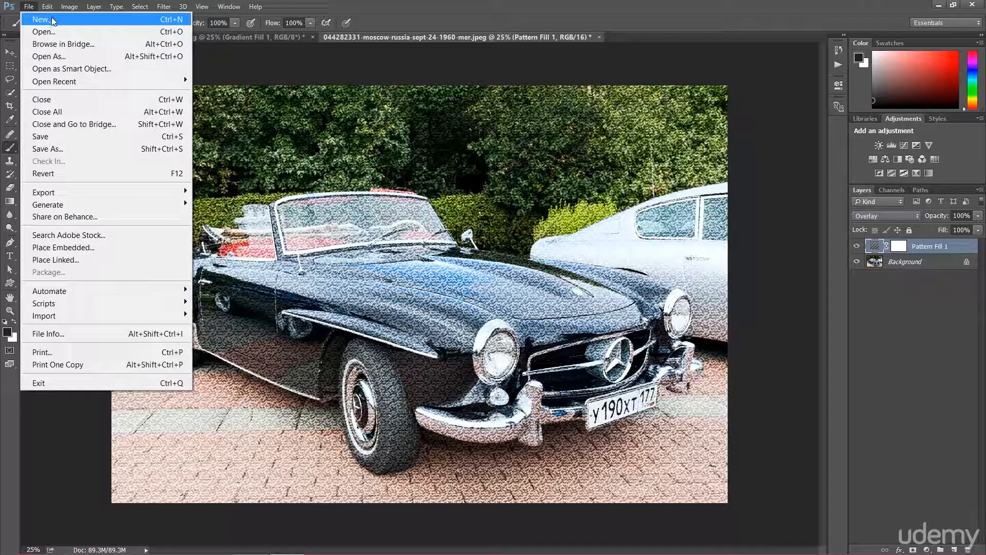
click(51, 19)
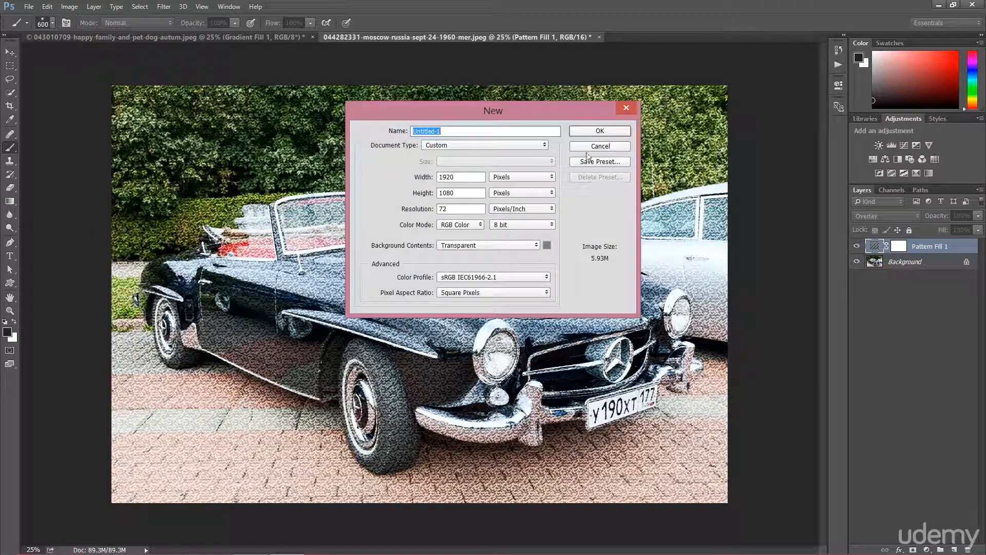
click(590, 131)
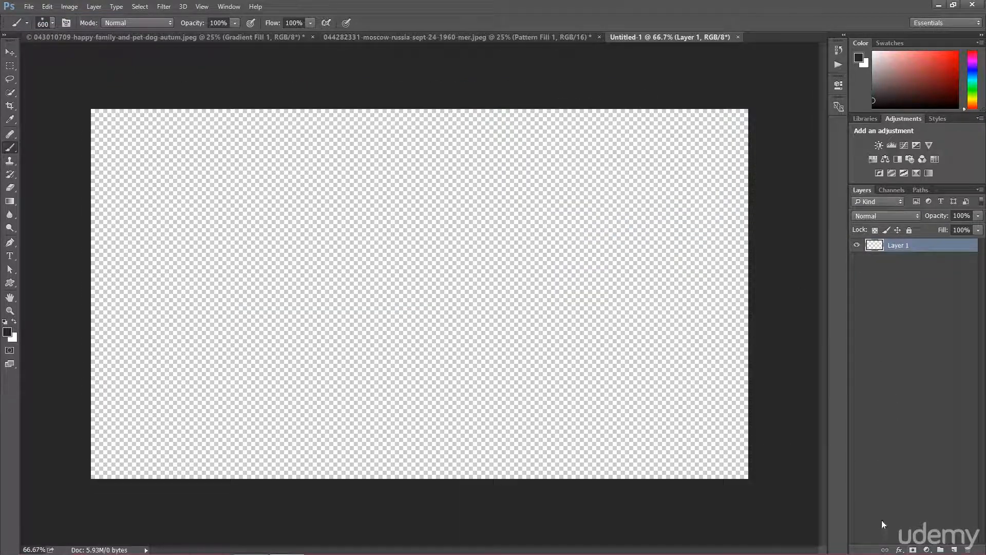
Add a Solid Color fill layer in bright pink to the new document
click(927, 549)
click(897, 308)
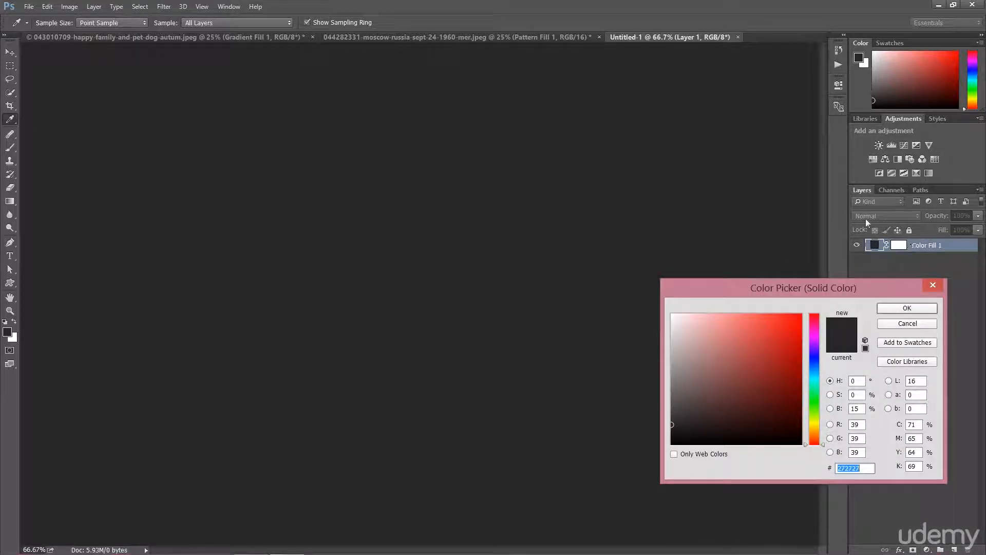
click(787, 333)
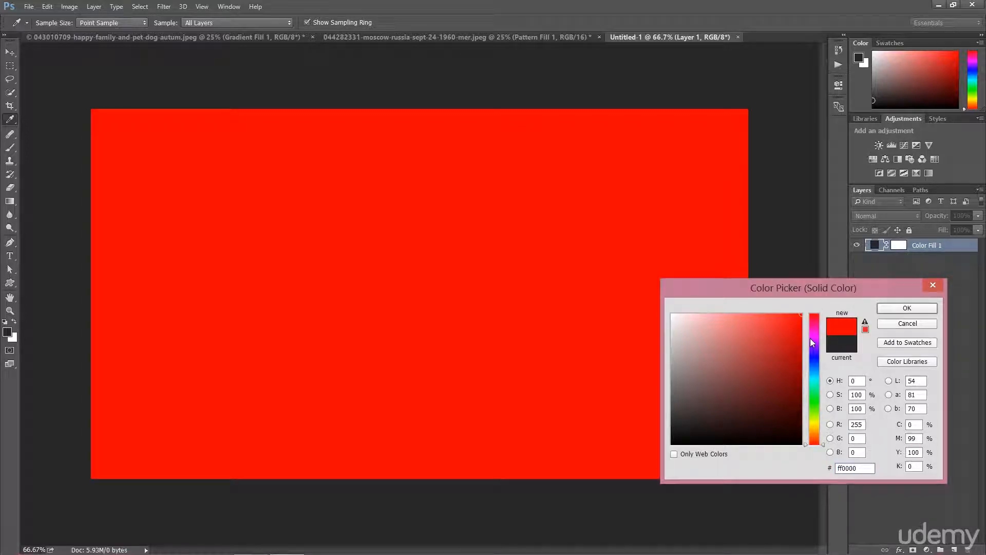
click(812, 338)
click(749, 314)
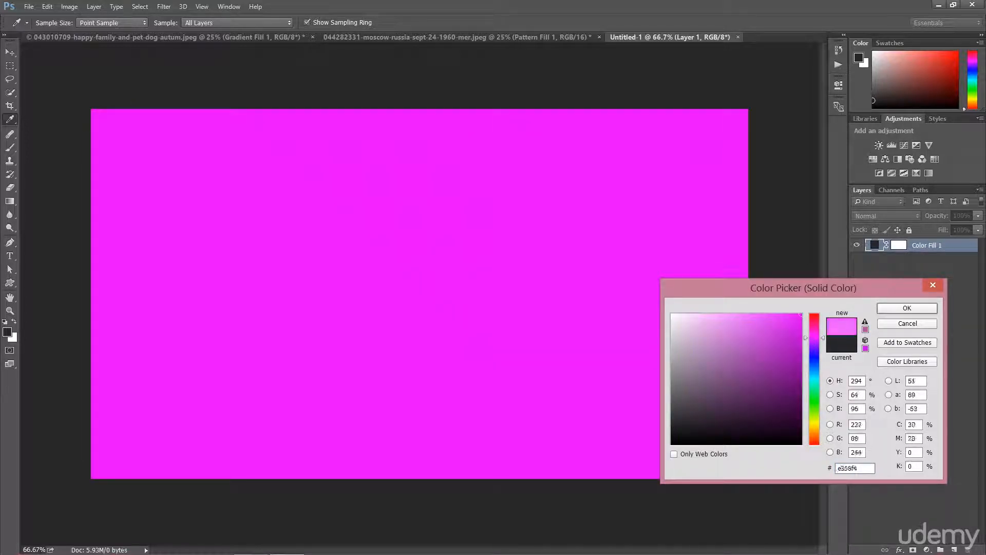
click(880, 312)
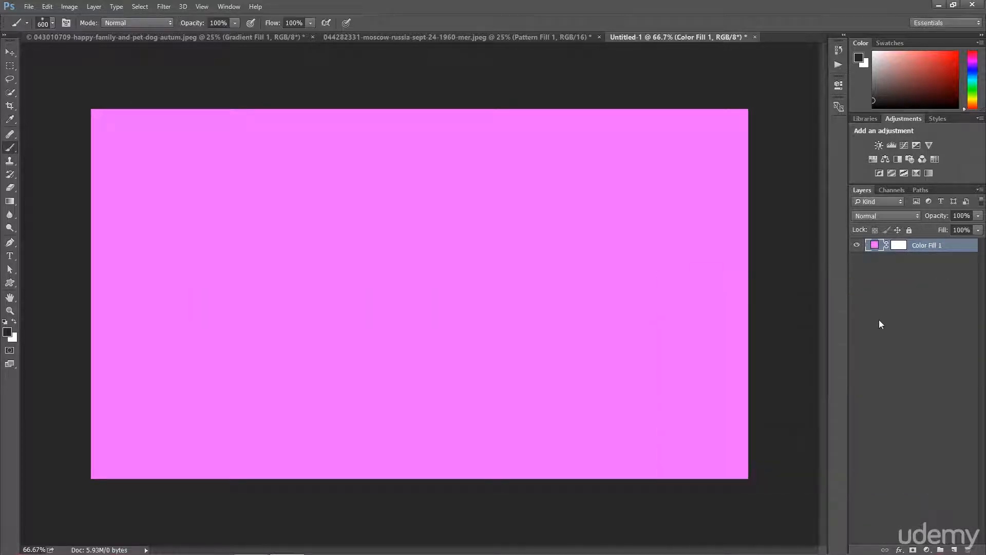
Add a Pattern fill layer above it, trying several presets and choosing the small dot pattern
click(927, 549)
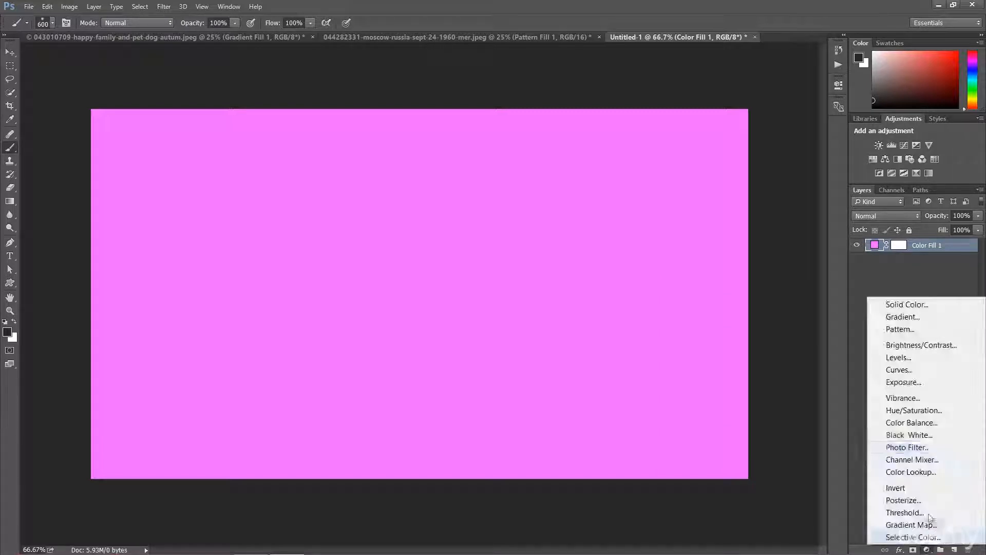
click(904, 329)
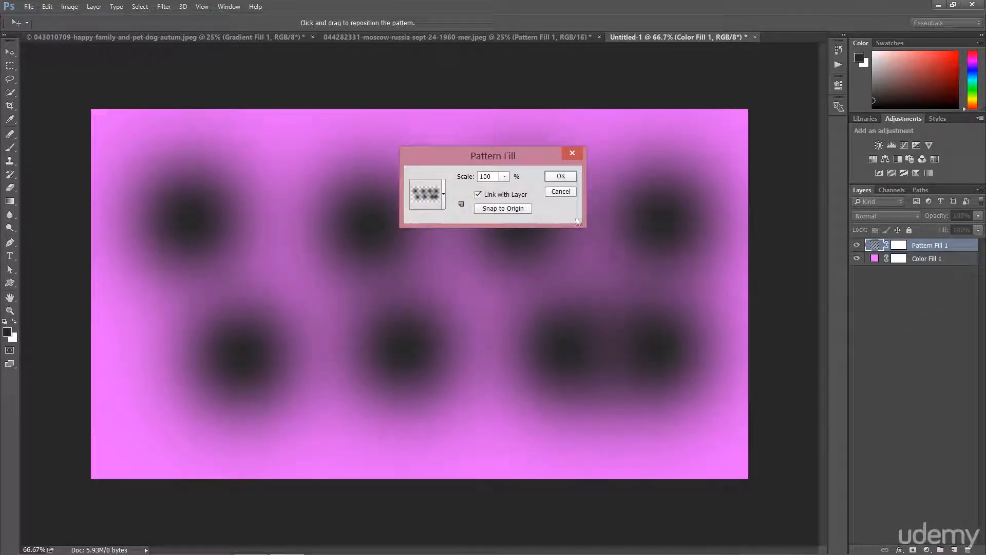
click(443, 191)
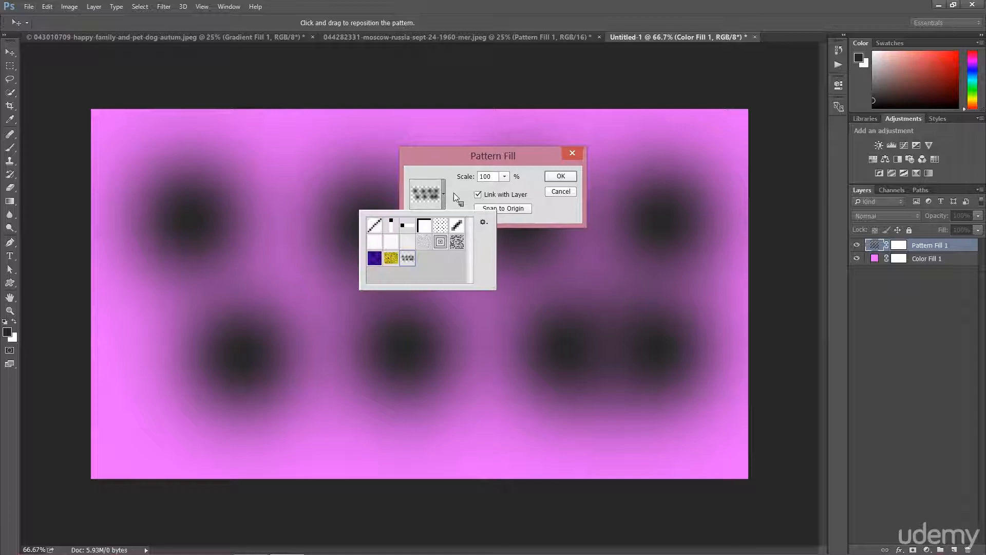
click(456, 241)
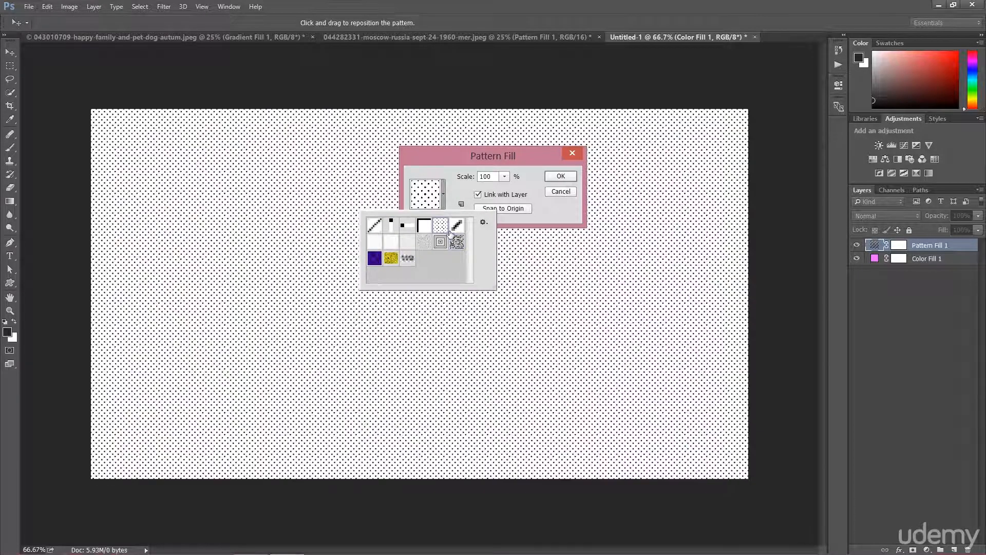
click(440, 225)
click(425, 245)
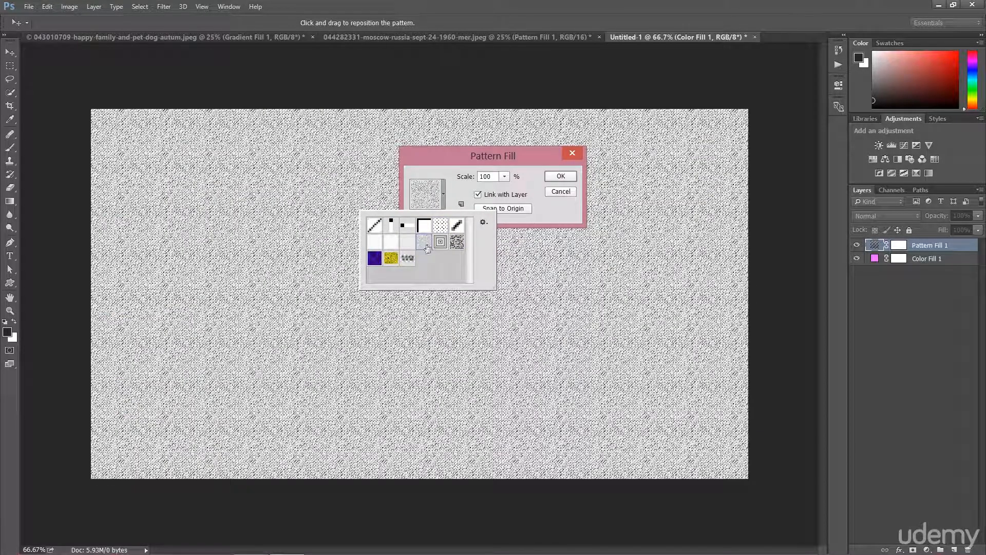
click(408, 242)
click(390, 259)
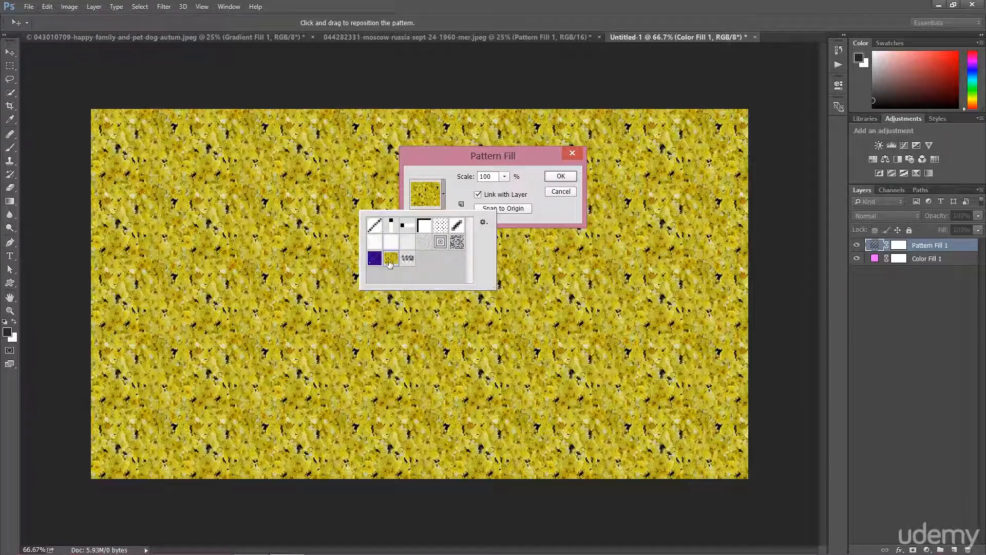
click(374, 258)
click(440, 226)
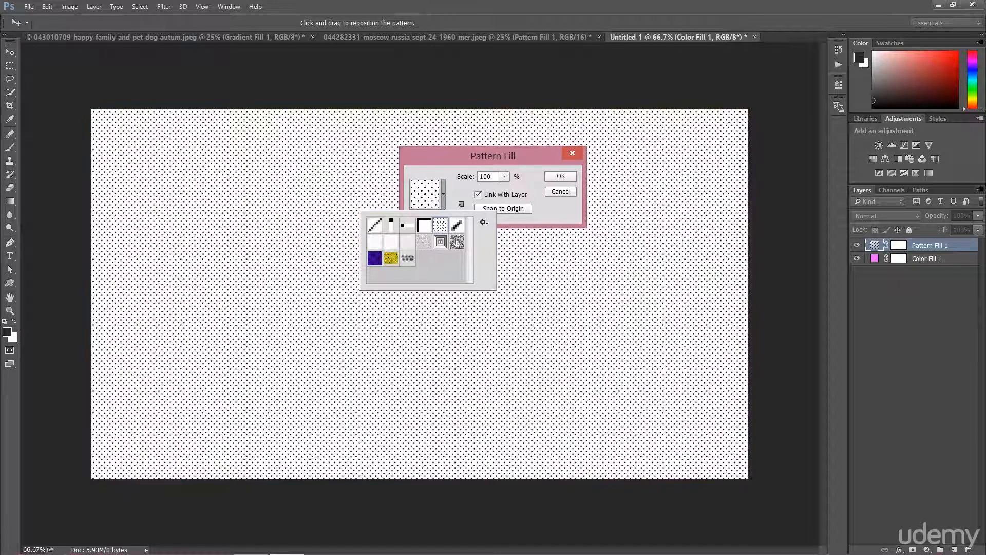
click(565, 177)
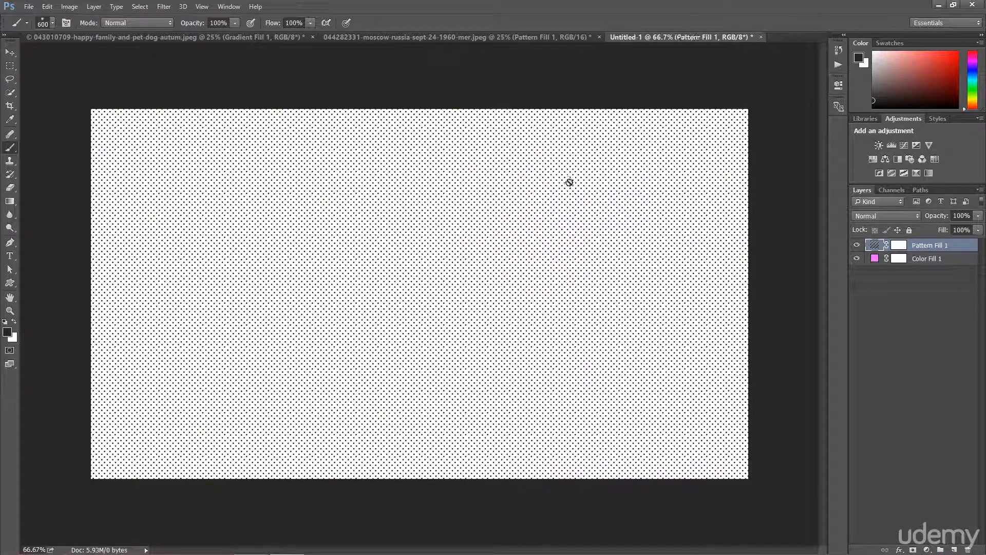
Set the dot pattern layer's blend mode to Overlay
click(879, 216)
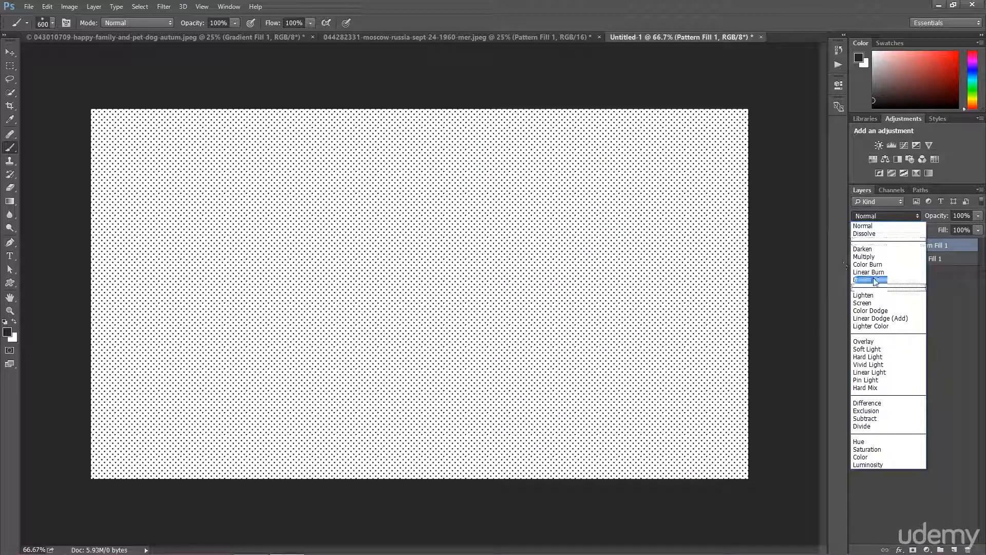
click(867, 341)
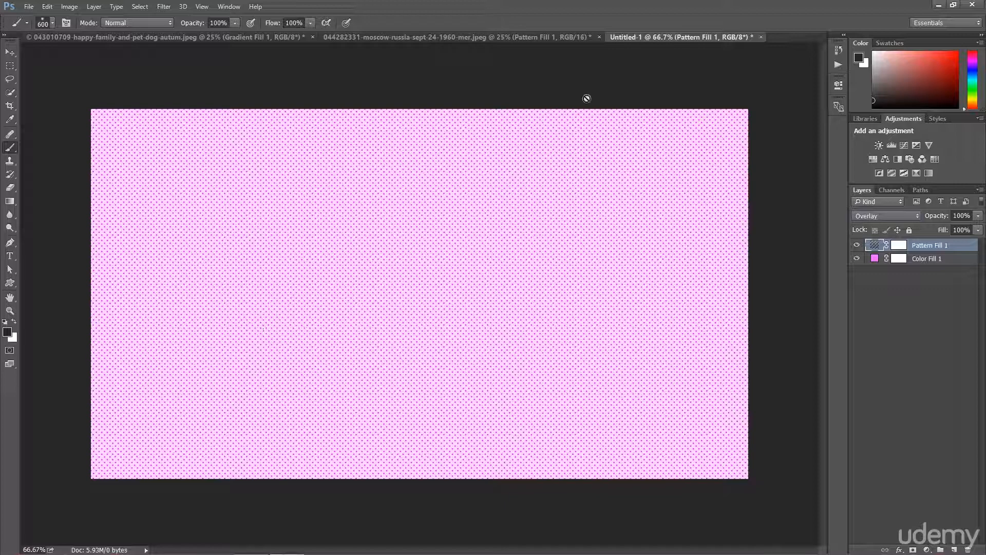
Compare the car and family photos, toggling the family photo's gradient and color fill layers on and off
click(508, 39)
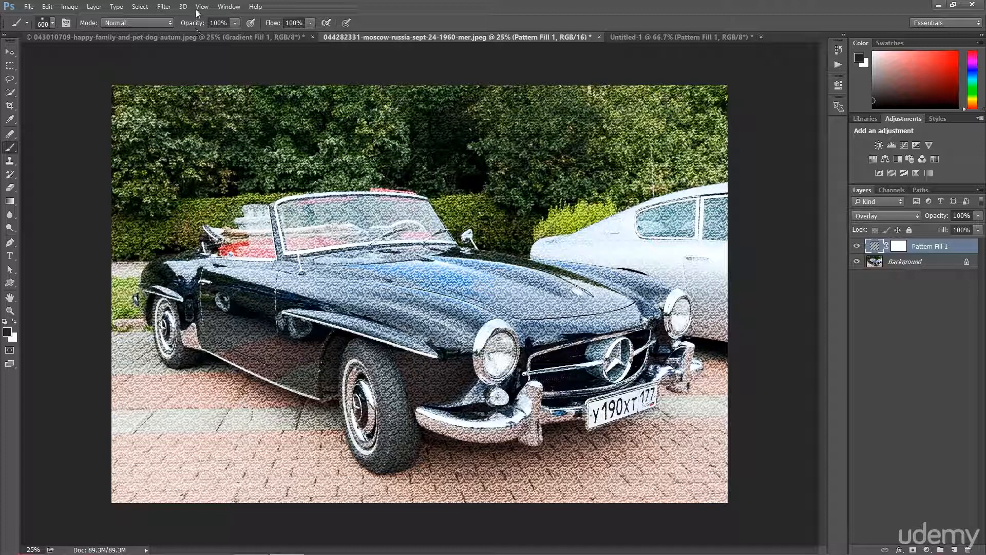
click(187, 37)
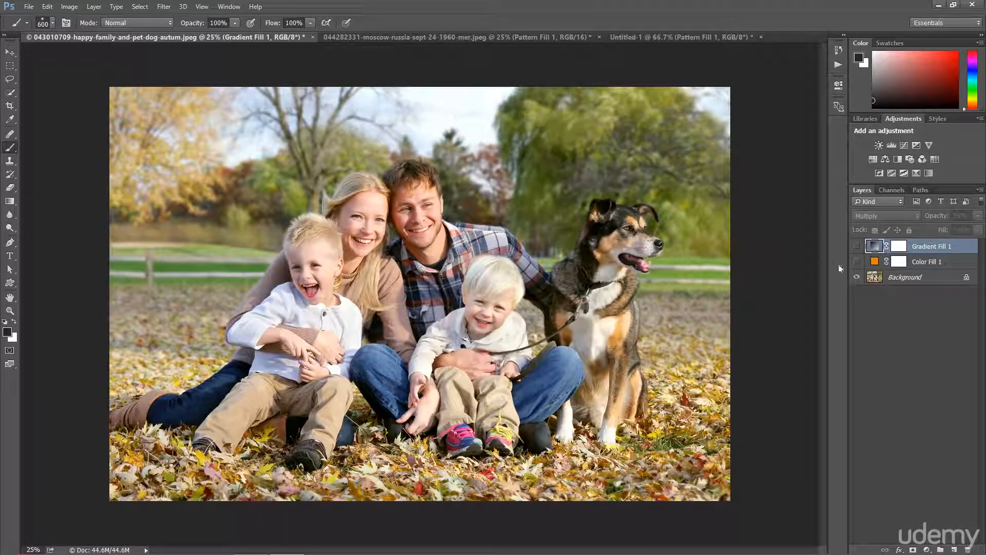
click(857, 262)
click(858, 262)
click(857, 247)
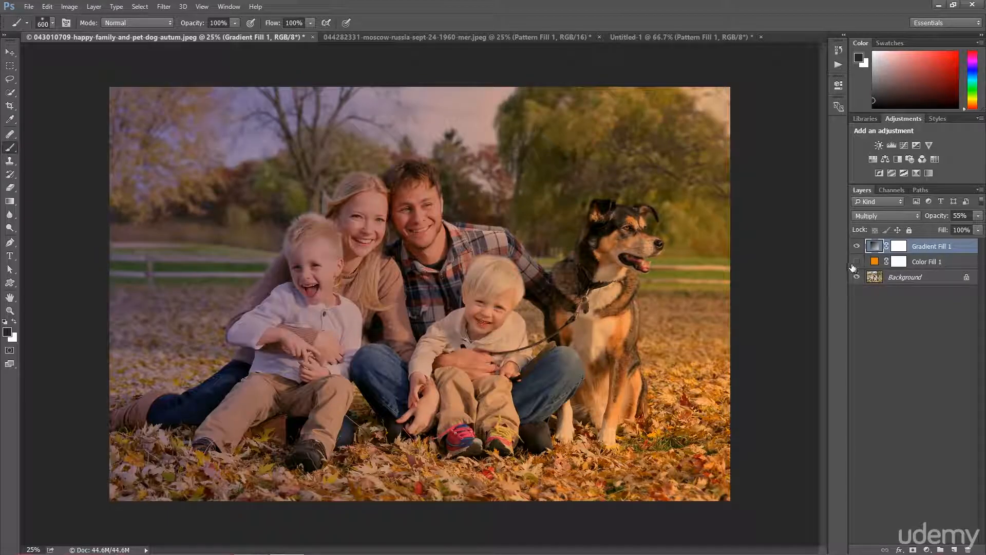
click(857, 247)
click(858, 262)
click(857, 262)
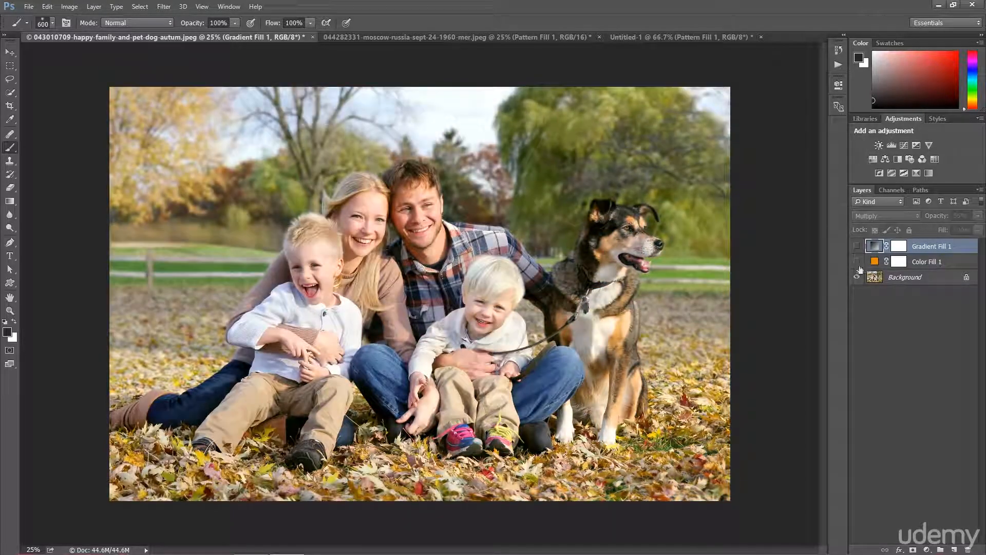
click(662, 41)
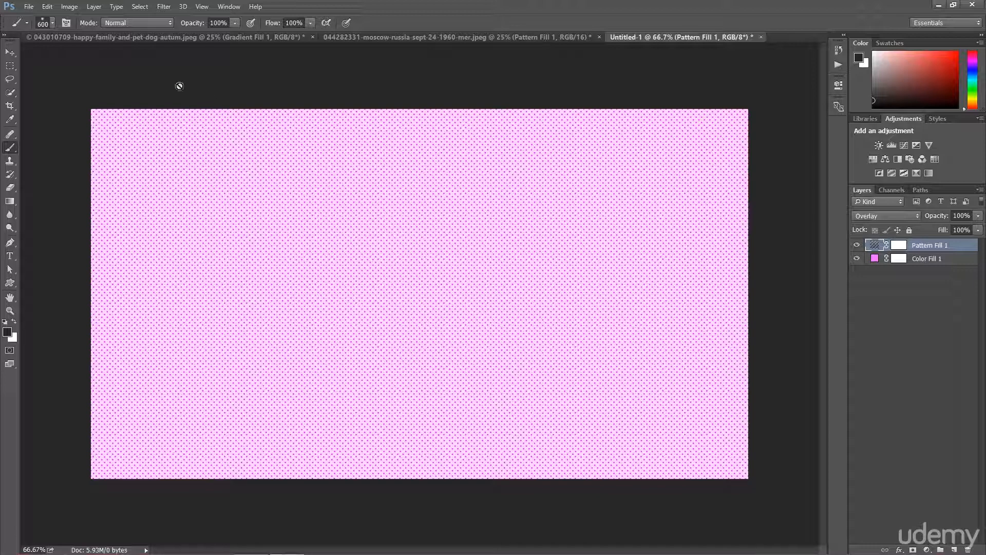
Create a new document 10 pixels wide and 10 pixels high with a transparent background
click(29, 7)
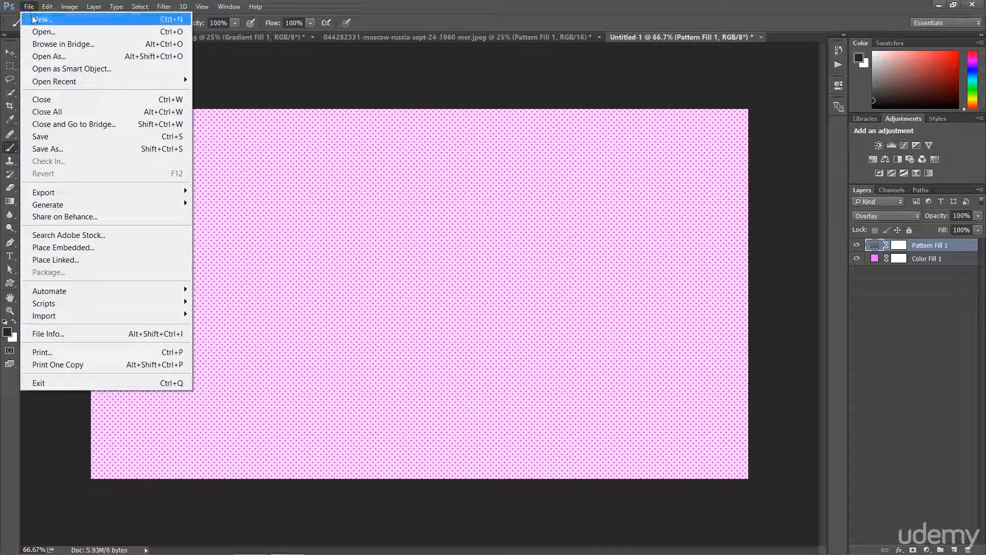
click(36, 20)
double_click(461, 191)
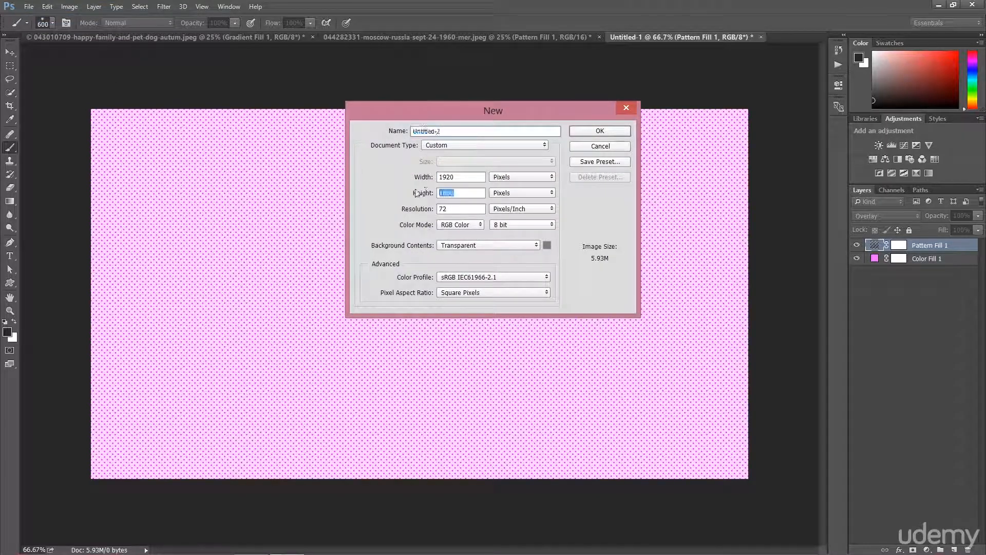
text(1)
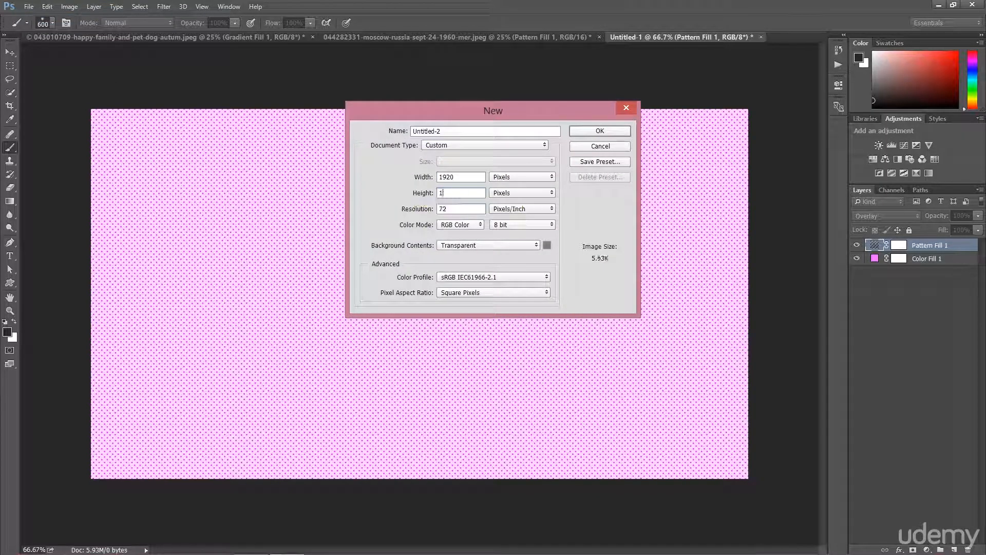
text(0)
double_click(439, 177)
text(10)
click(612, 132)
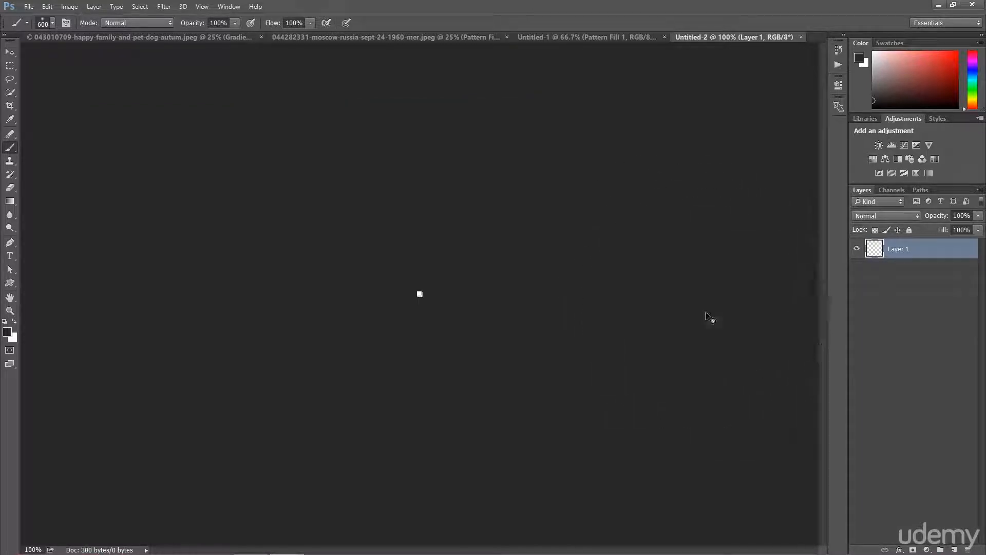
Select a soft round brush and set its size to 3 px
key(ctrl+plus)
key(ctrl+plus)
key(ctrl+plus)
key(ctrl+plus)
key(ctrl+plus)
key(ctrl+plus)
key(ctrl+plus)
key(ctrl+plus)
key(ctrl+plus)
key(ctrl+plus)
key(ctrl+plus)
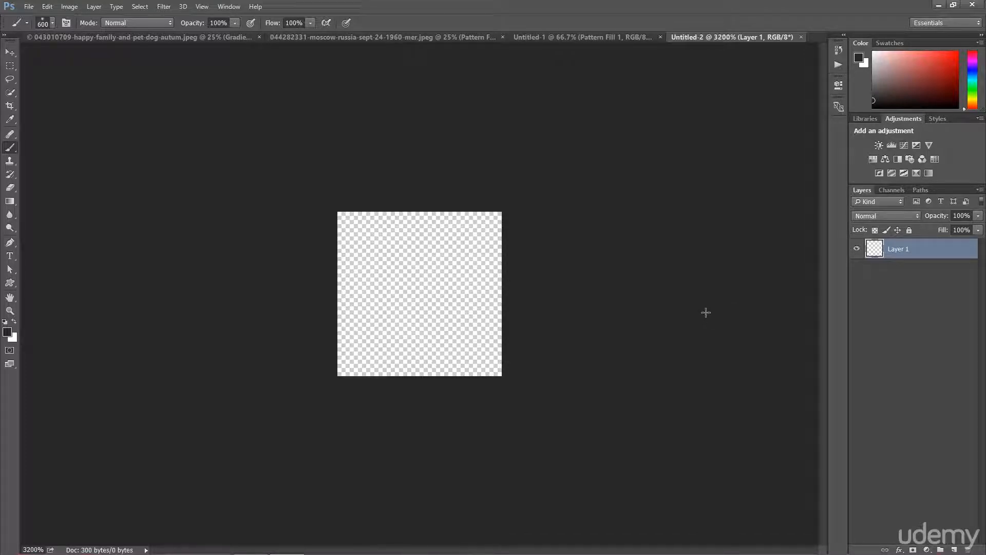
click(53, 23)
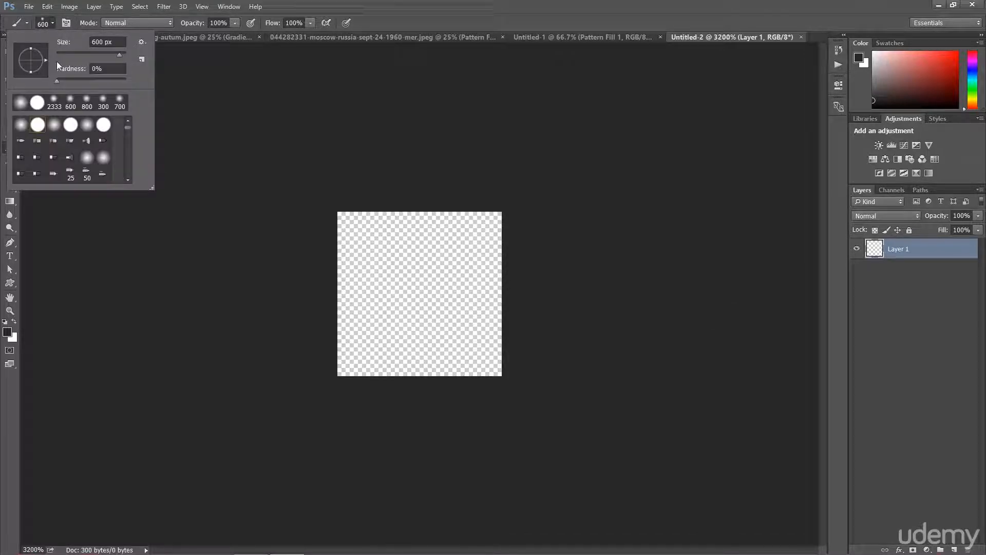
click(21, 124)
drag(71, 53, 48, 54)
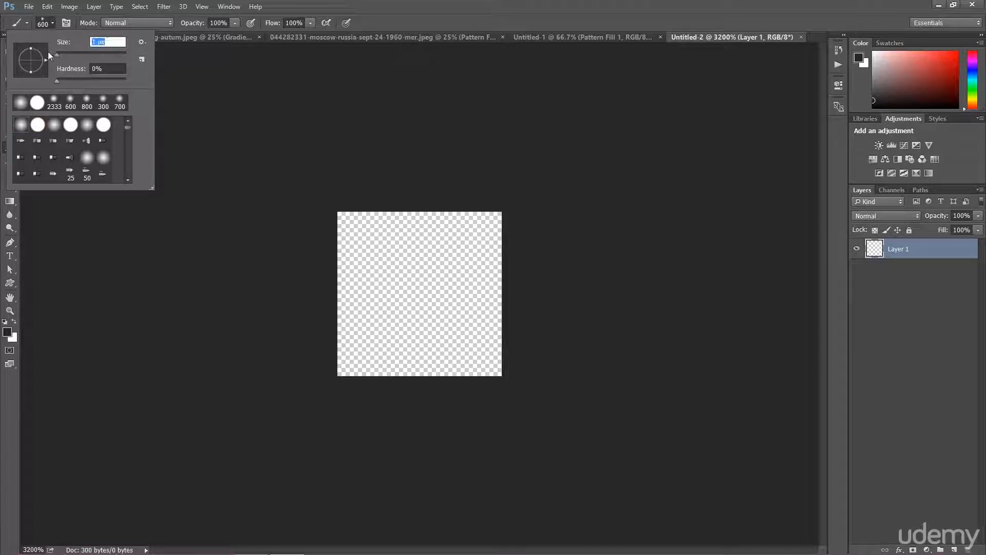
click(54, 23)
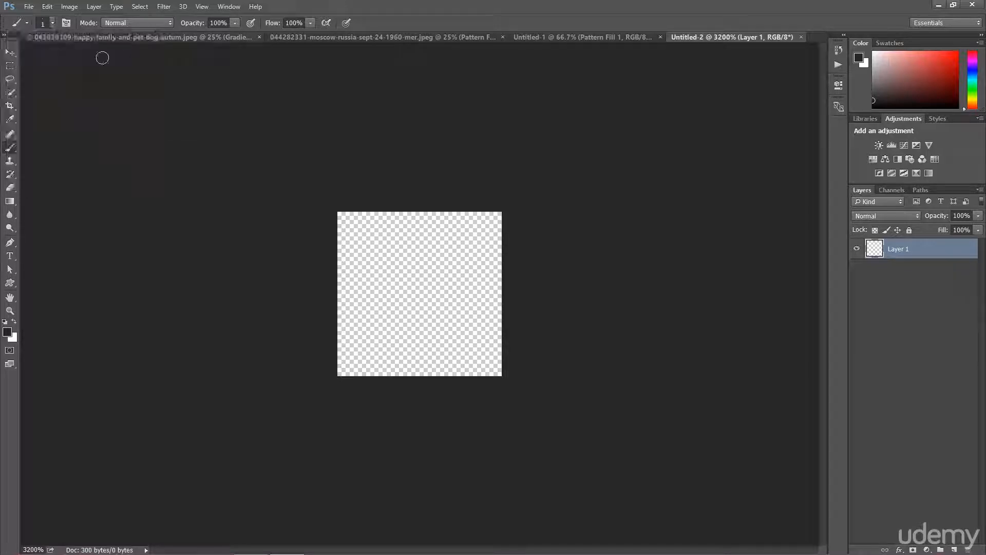
click(349, 222)
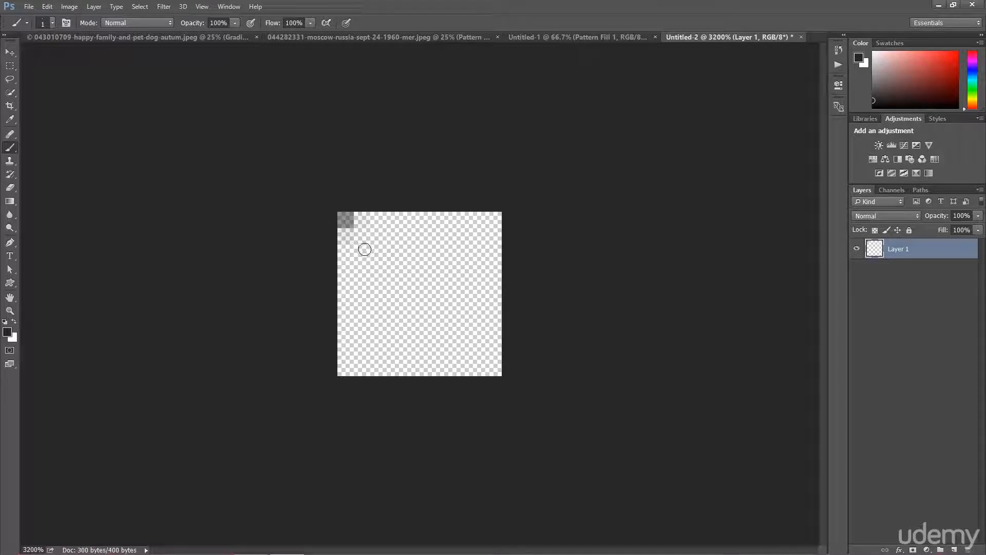
key(ctrl+alt)
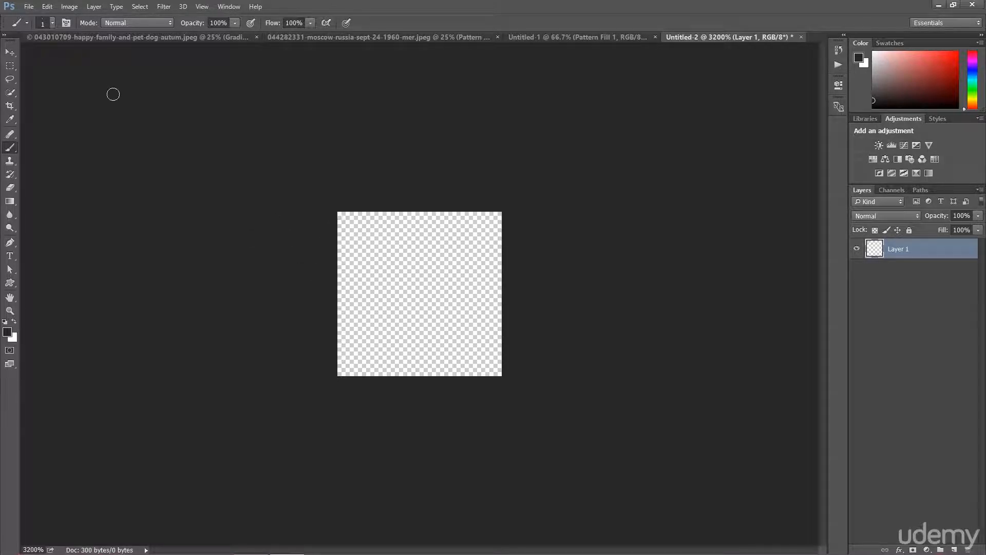
click(52, 23)
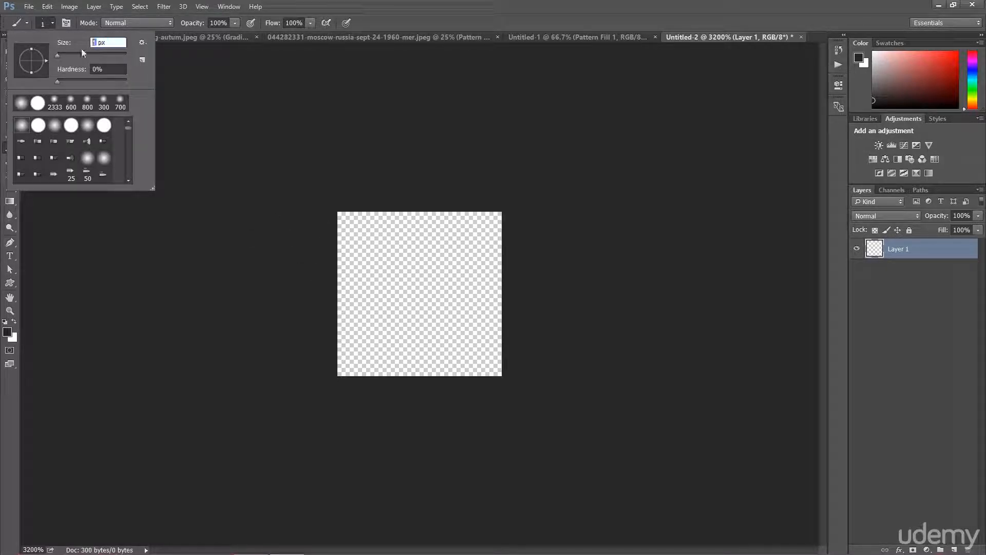
key(Return)
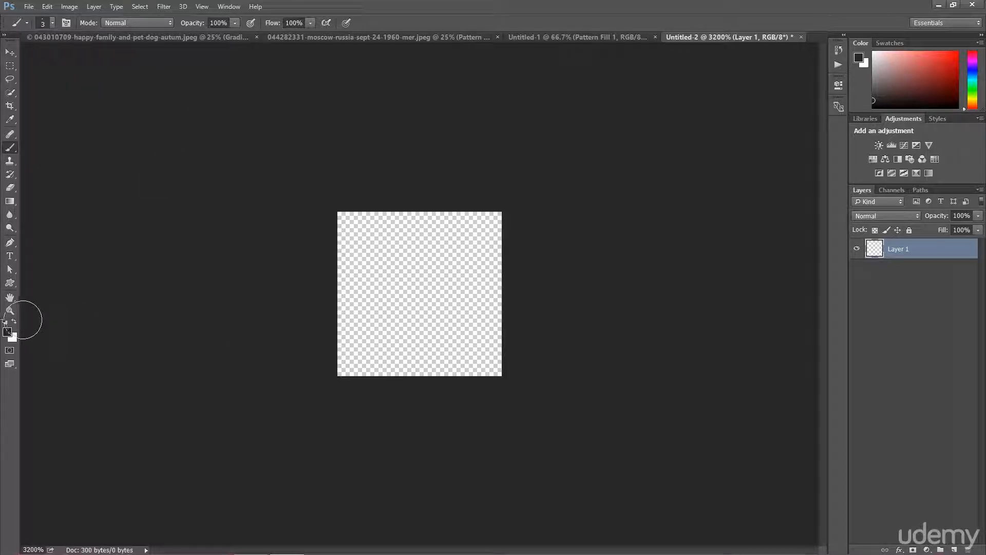
Set the foreground color to black, 000000
click(7, 332)
text(000000)
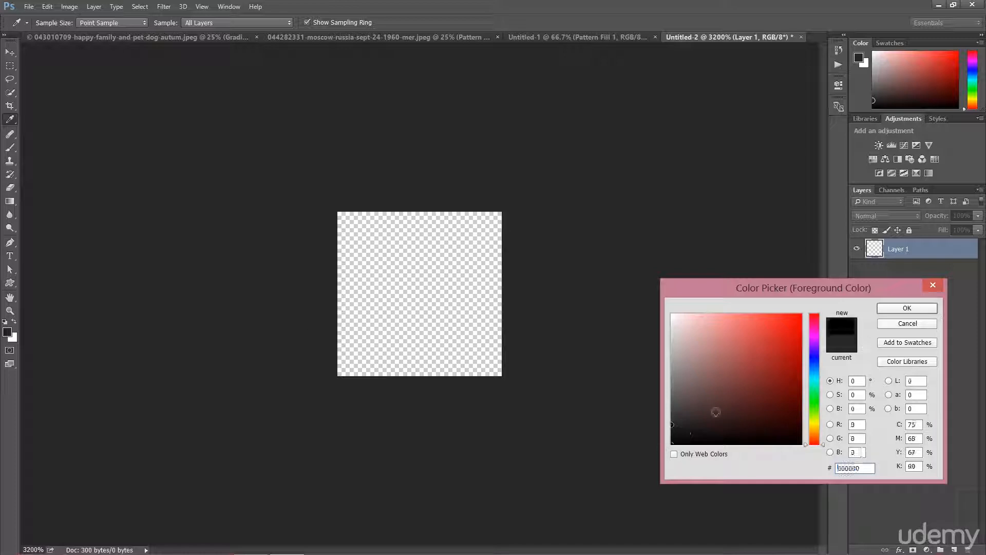
click(907, 307)
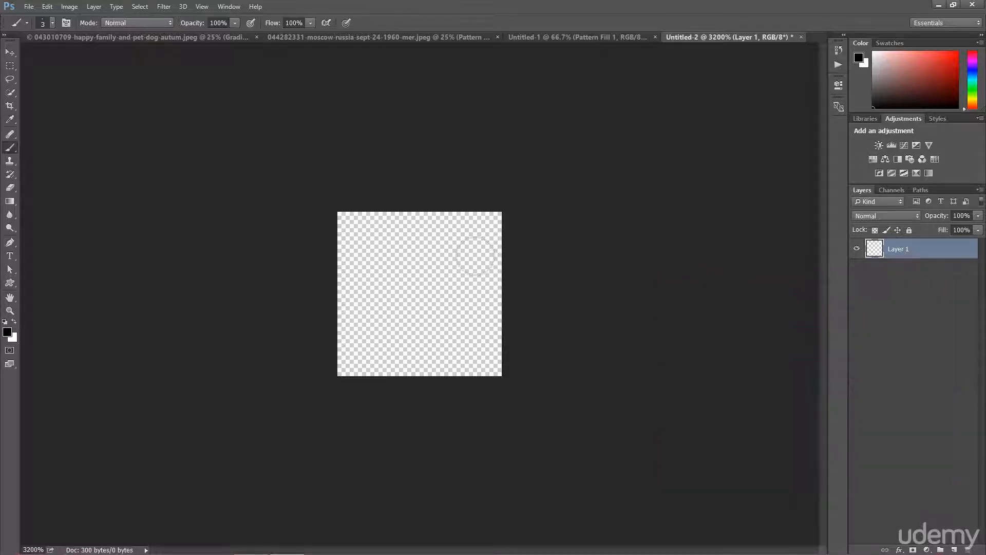
Dab scattered black soft spots across the whole tiny canvas to fill it with a mottled texture
click(354, 225)
click(359, 227)
click(408, 269)
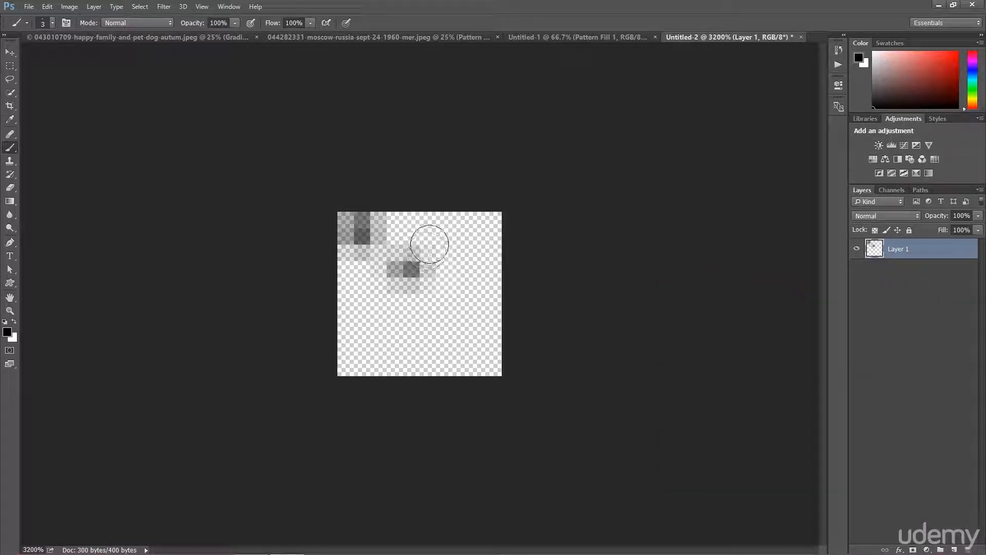
click(430, 244)
click(435, 235)
click(458, 286)
click(457, 285)
click(455, 347)
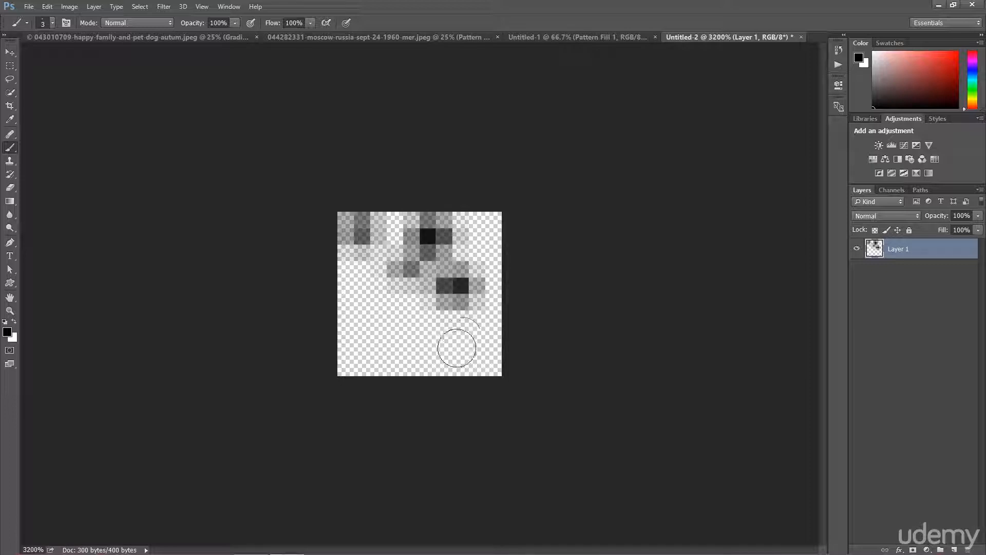
click(455, 347)
click(379, 340)
click(379, 340)
click(379, 340)
click(347, 286)
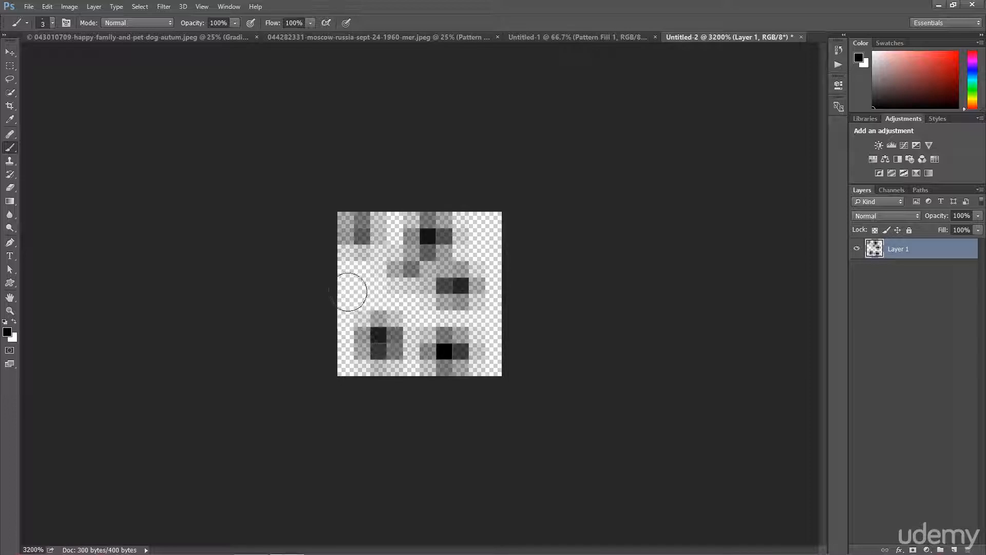
click(348, 288)
click(347, 359)
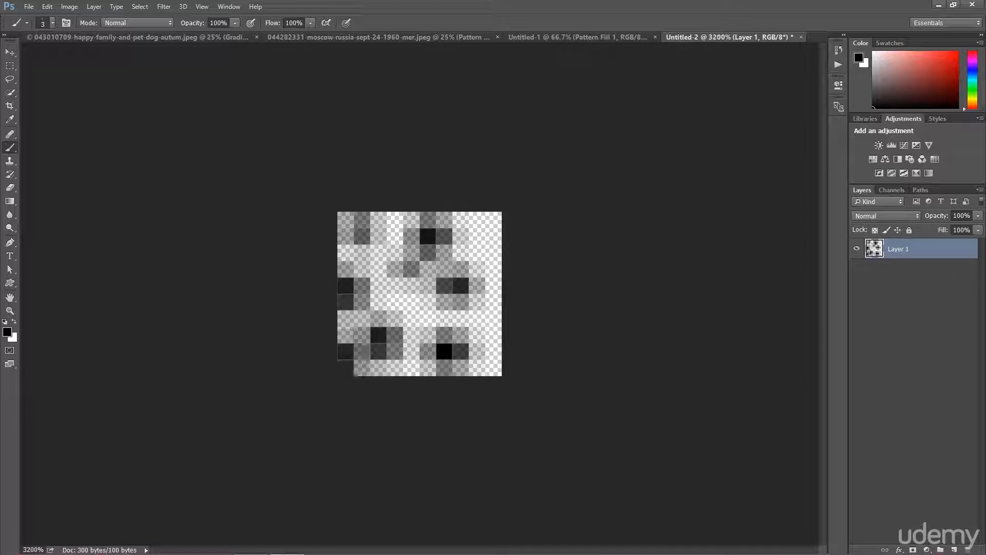
click(493, 235)
click(493, 236)
click(488, 359)
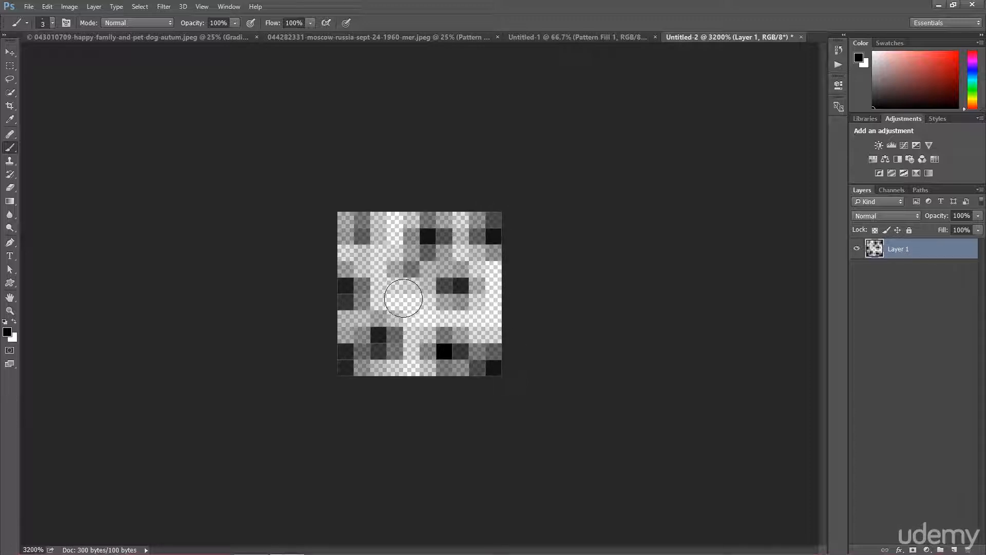
click(404, 298)
click(404, 297)
click(385, 248)
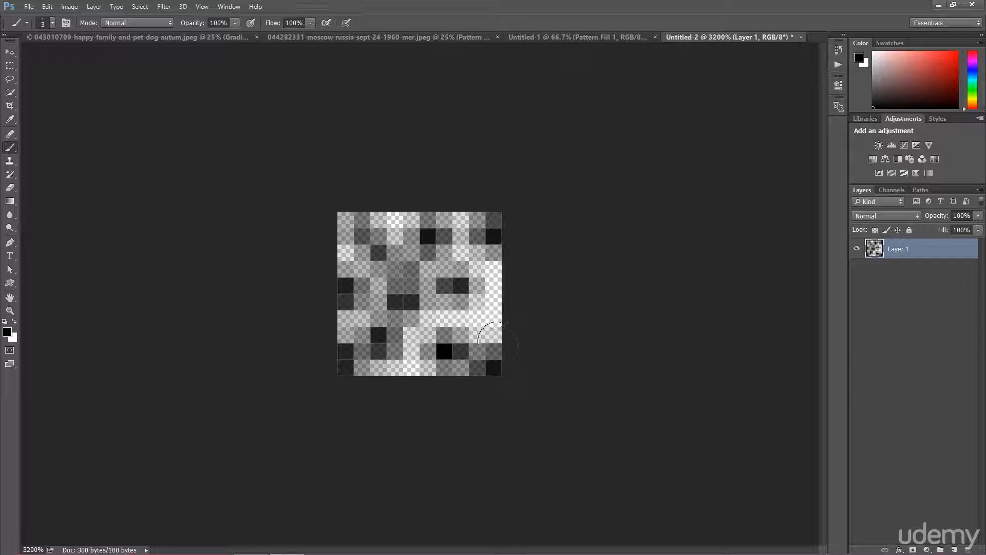
click(439, 323)
click(500, 303)
click(504, 285)
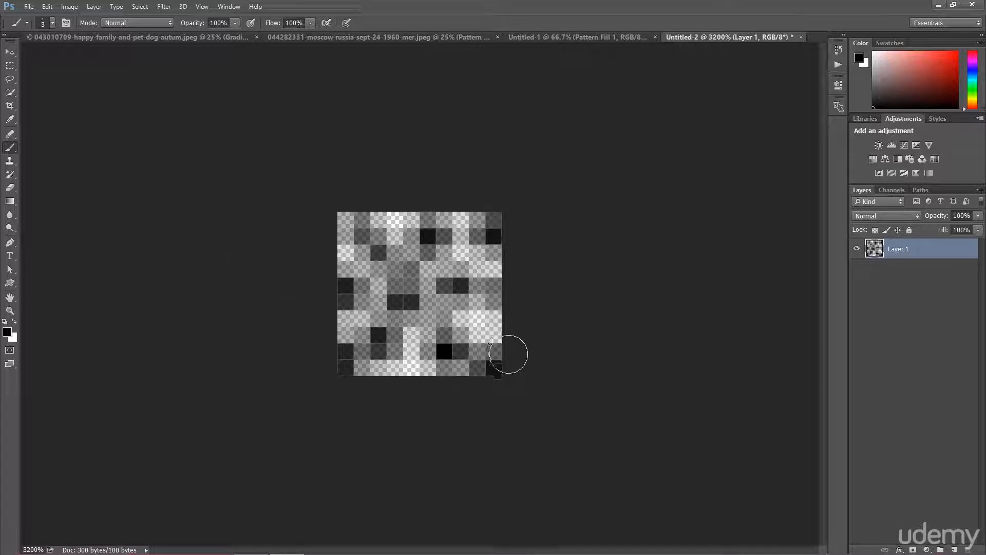
Define the painted canvas as a new pattern named "new pattern"
click(47, 7)
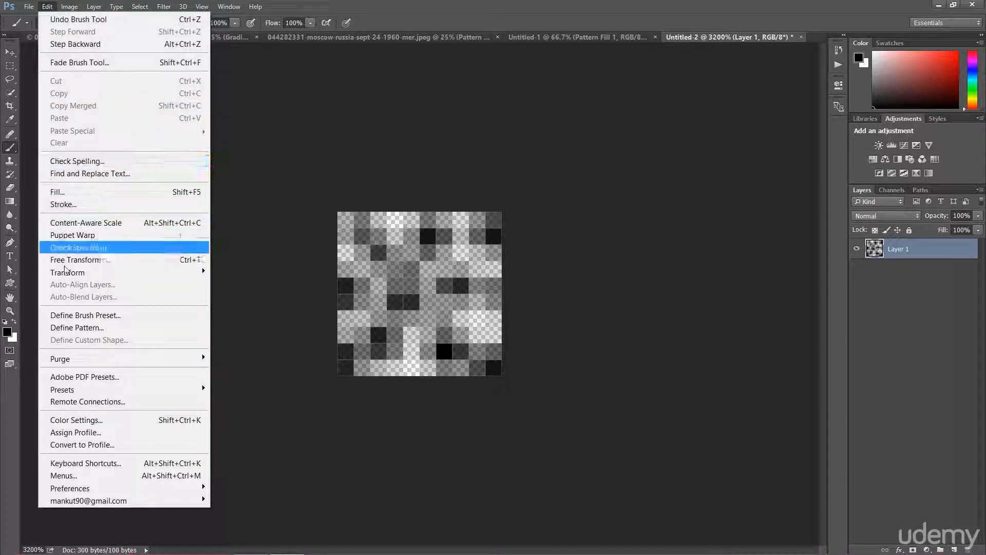
click(119, 332)
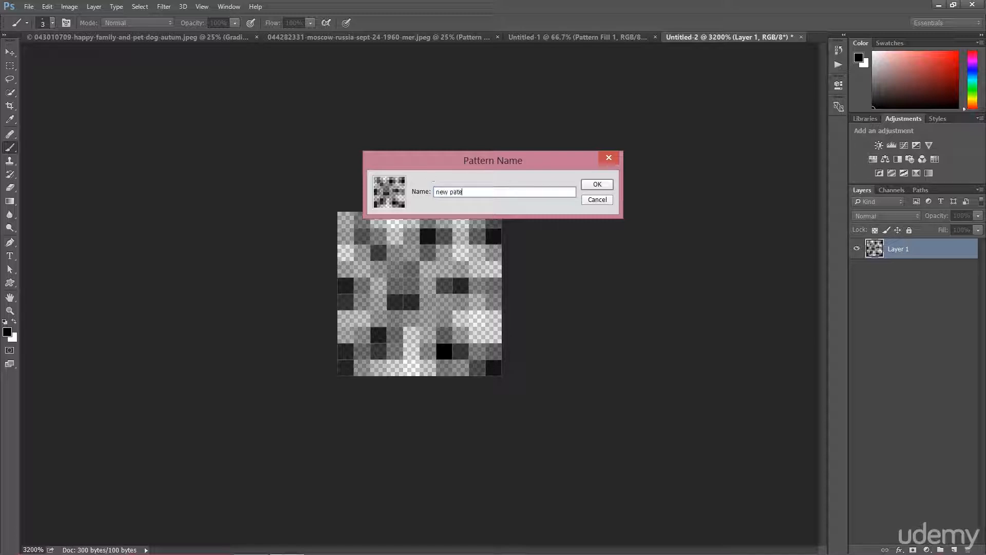
key(Return)
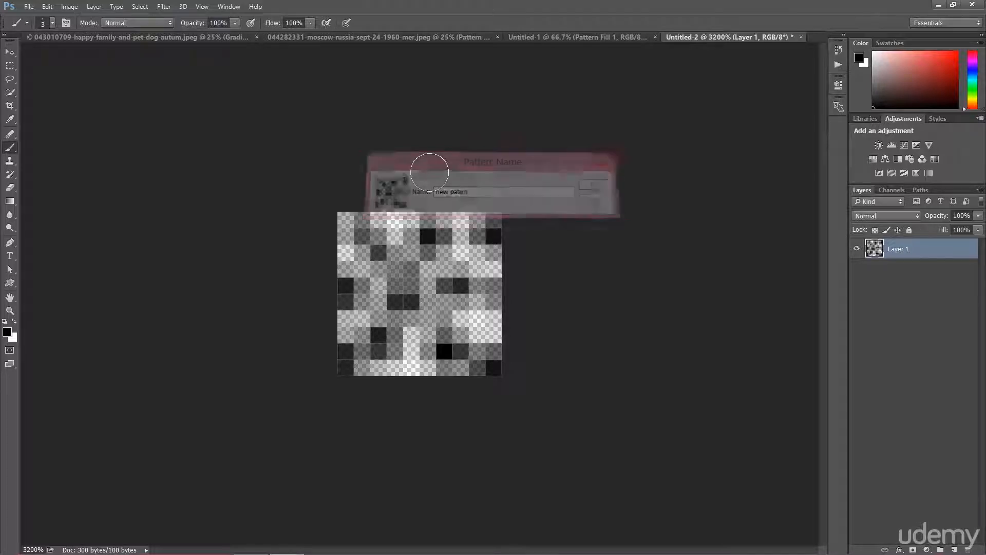
Return to the pink document and delete its dot Pattern Fill layer
click(552, 38)
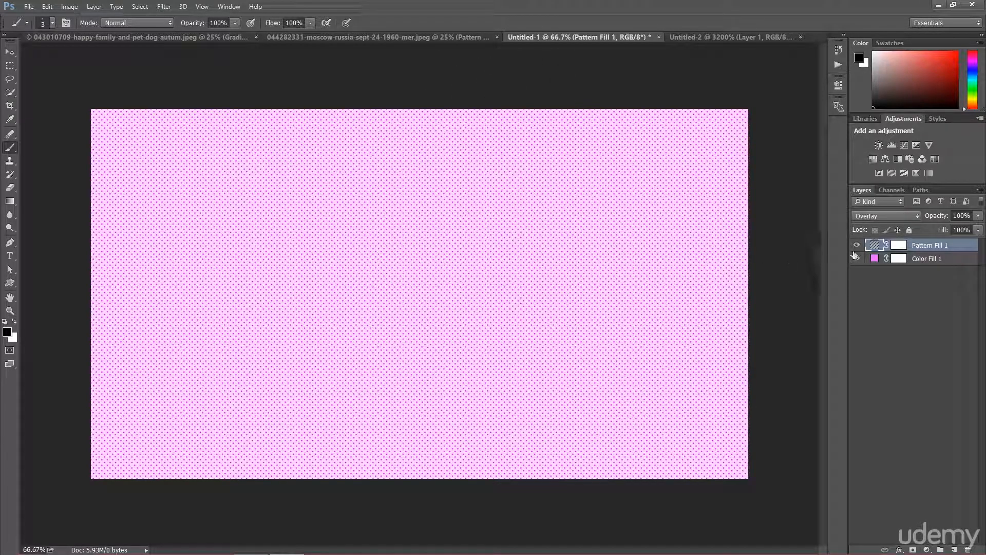
click(857, 246)
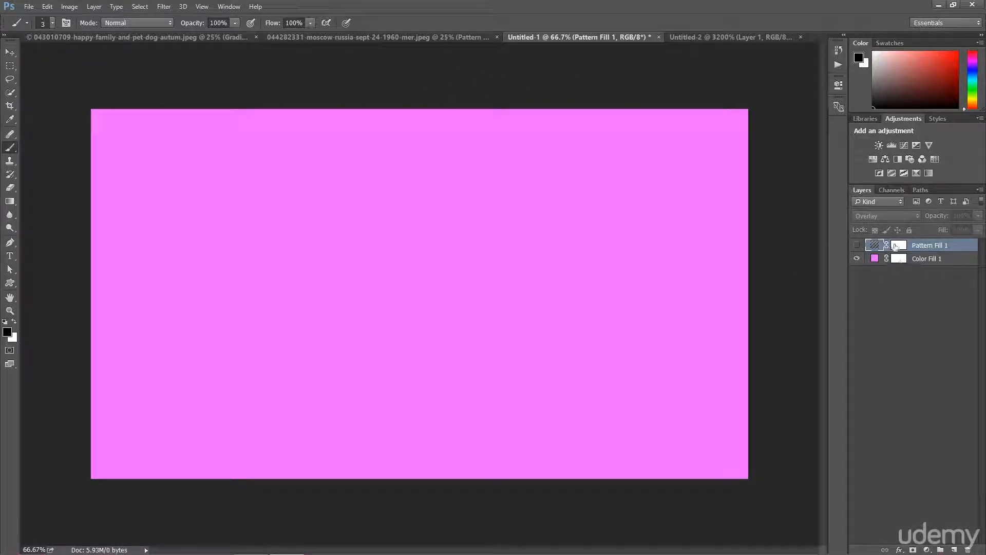
key(Delete)
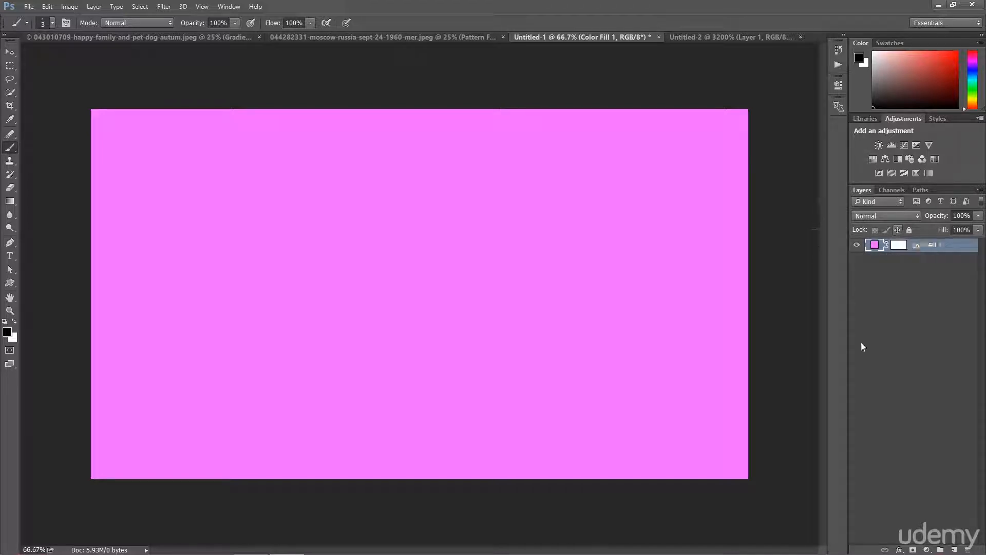
Add a new Pattern fill layer using the custom "new pattern" at 100% scale
click(927, 550)
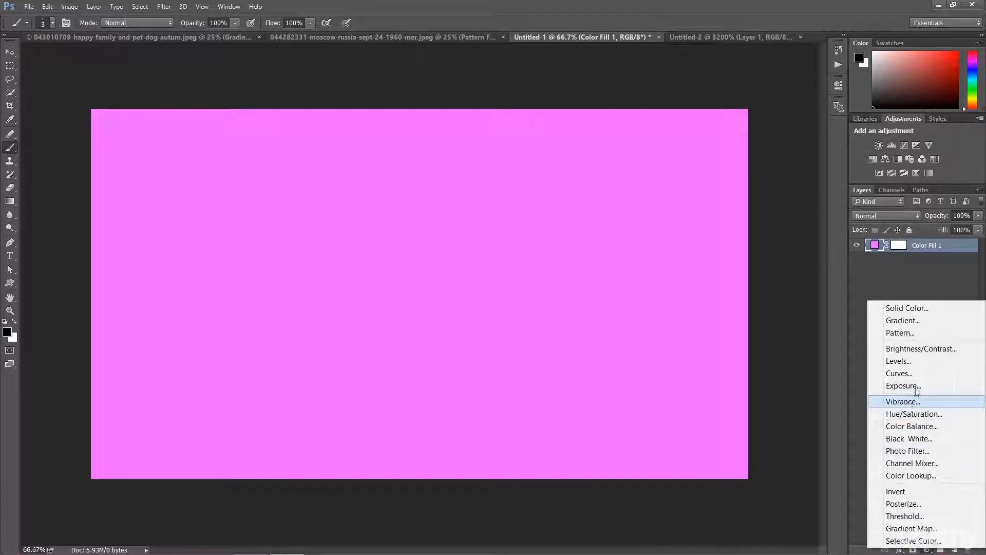
click(904, 334)
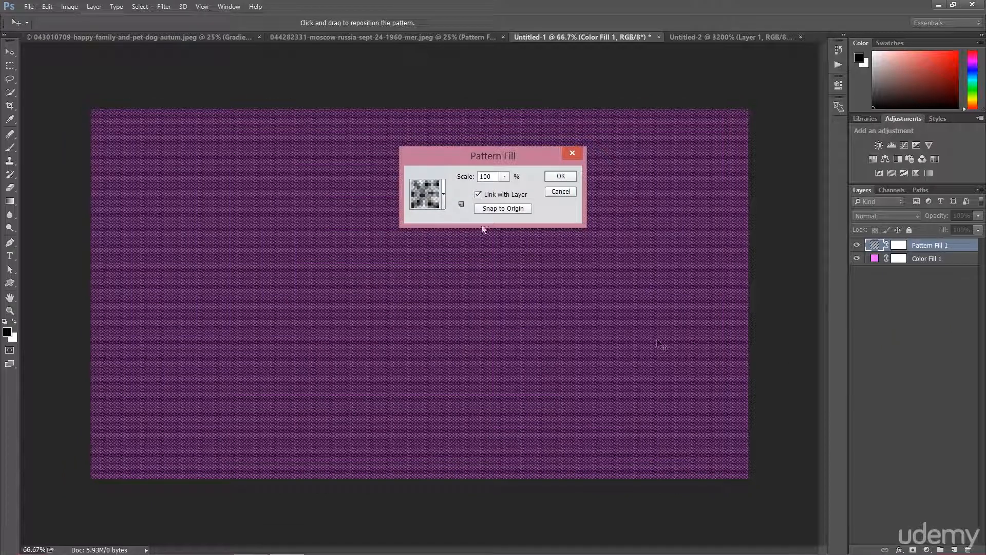
click(444, 196)
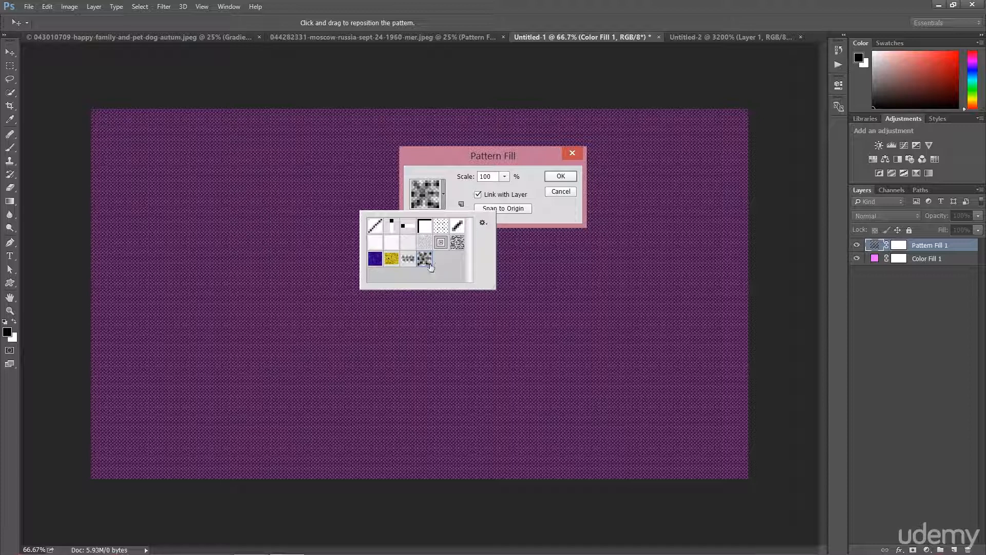
click(456, 162)
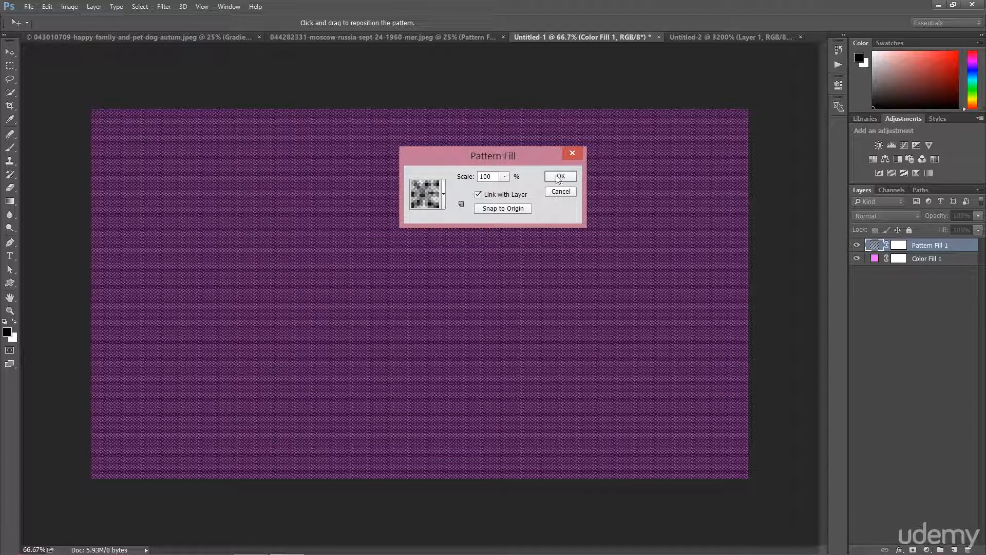
click(558, 177)
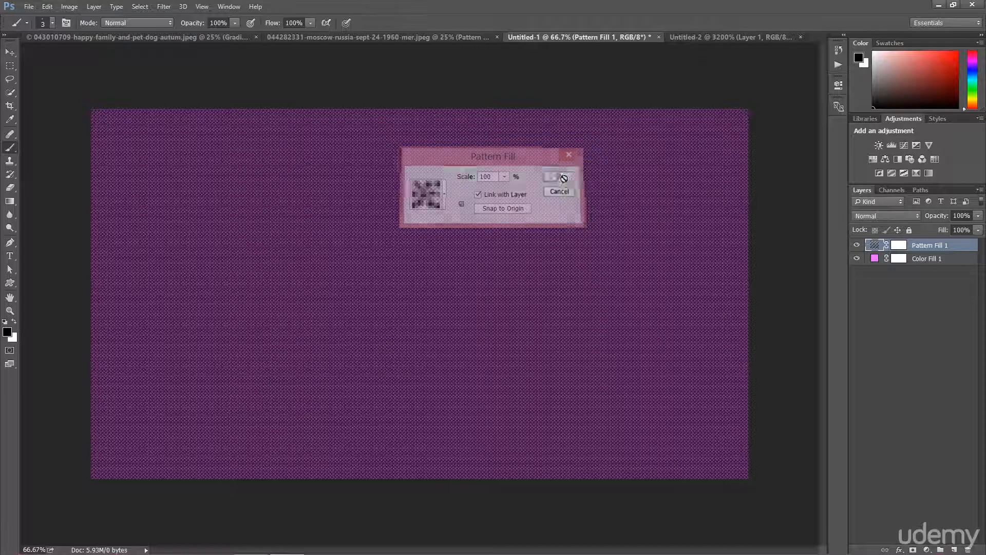
Set the new pattern layer's blend mode to Color Dodge
click(876, 218)
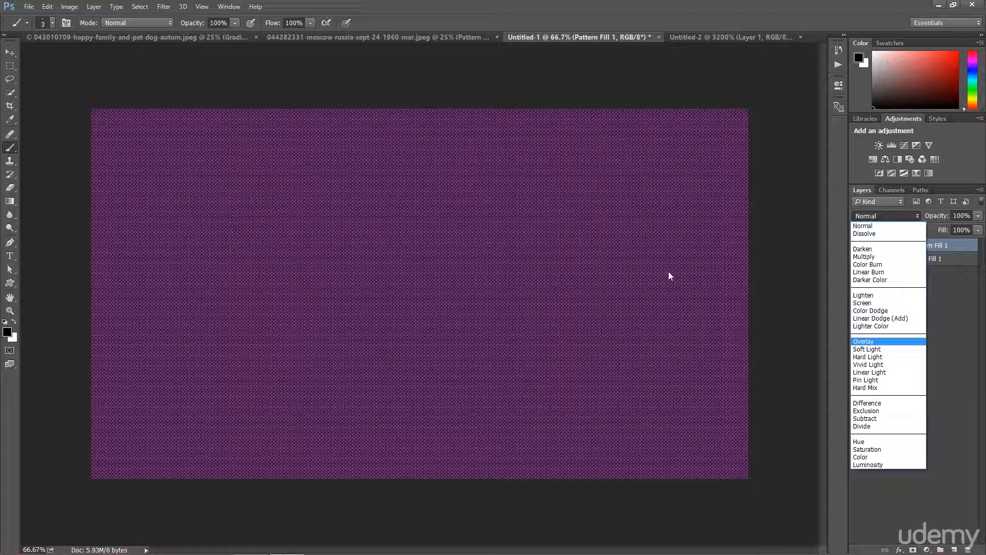
click(870, 310)
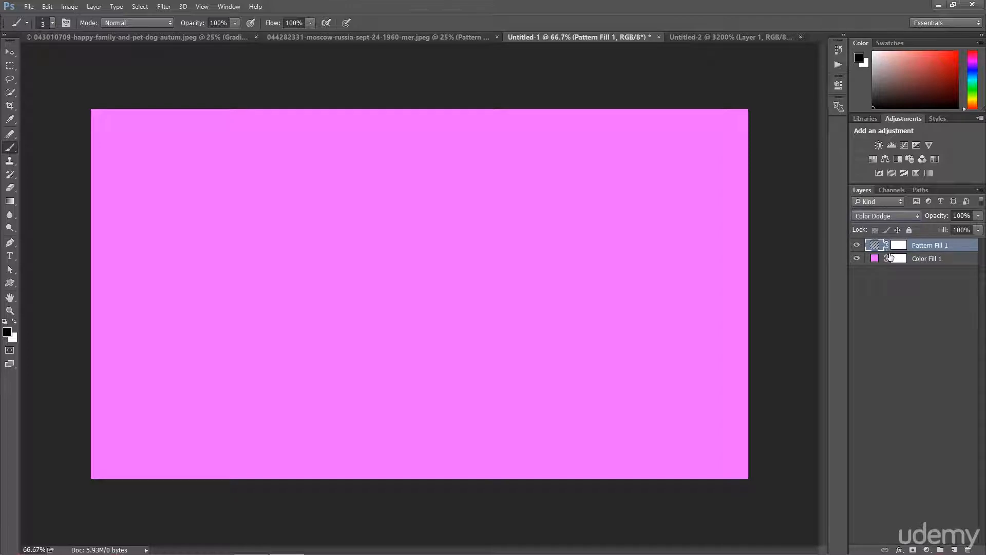
Try the pattern layer's blend mode as Normal, Multiply and Overlay
click(870, 220)
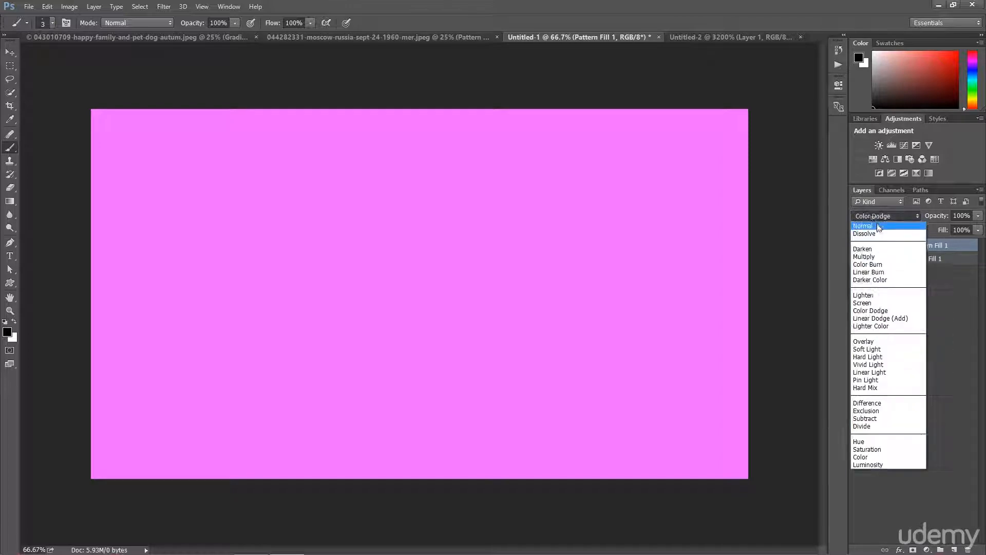
click(872, 223)
click(877, 220)
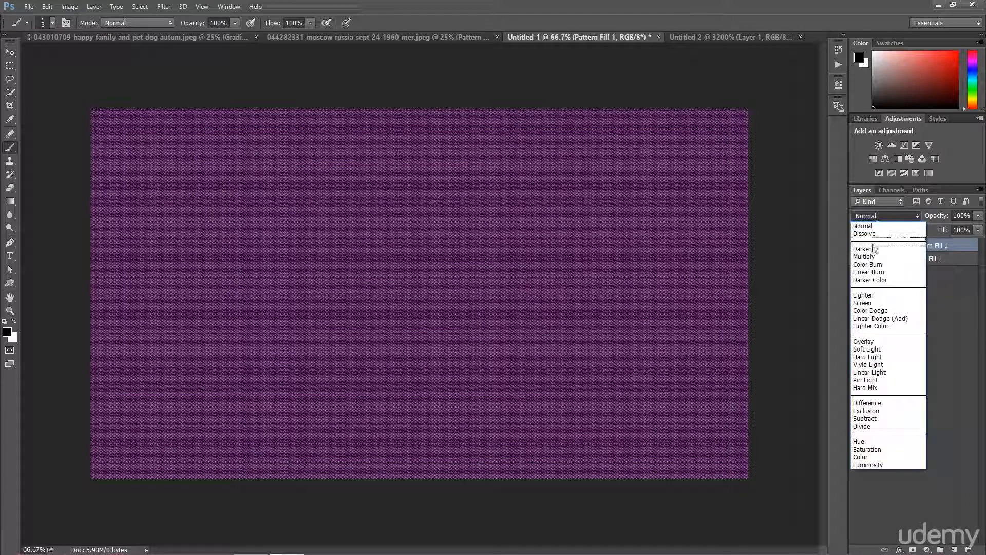
click(871, 257)
click(877, 217)
click(863, 341)
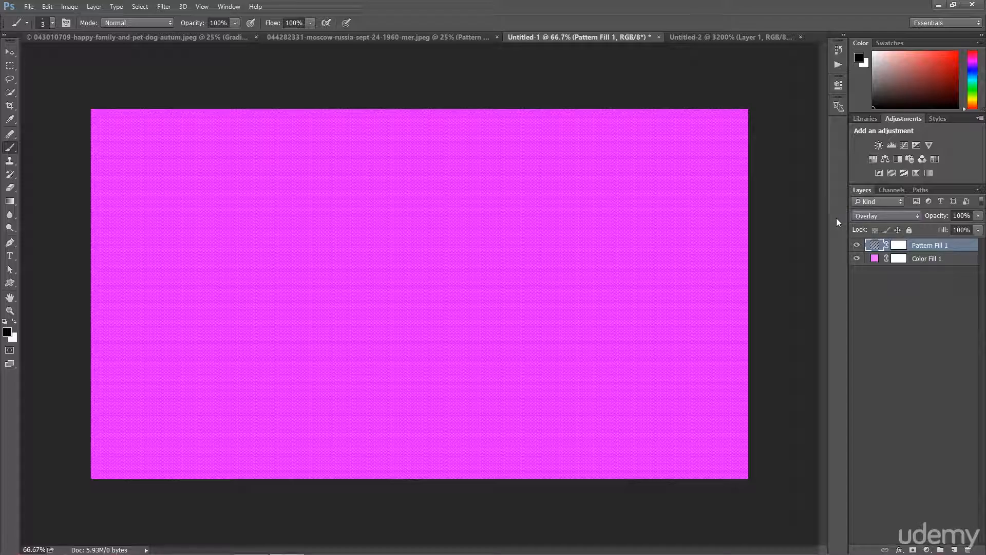
Compare Hard Light and finally set the pattern layer's blend mode to Color, zooming in to inspect the texture
key(ctrl+plus)
key(ctrl+plus)
key(ctrl+plus)
key(ctrl+plus)
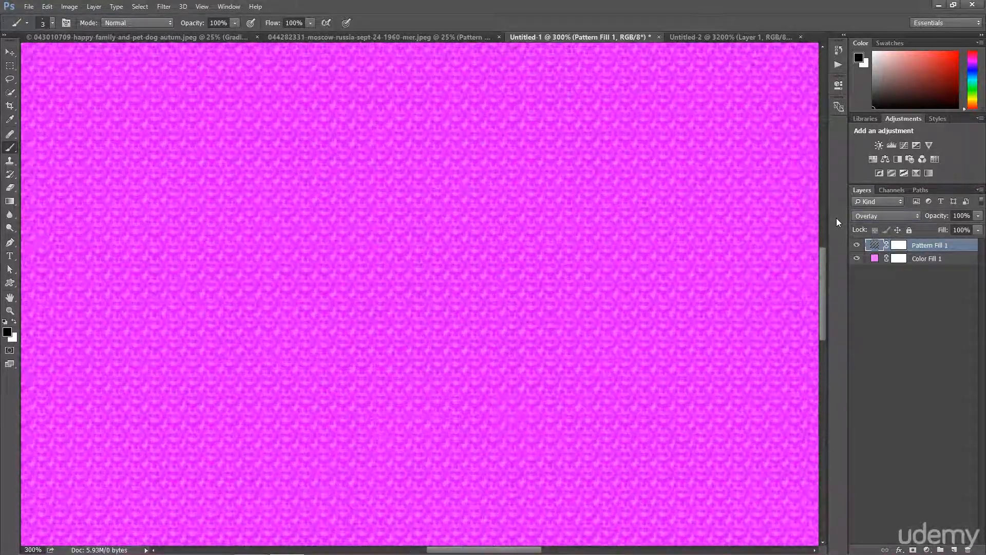
click(858, 218)
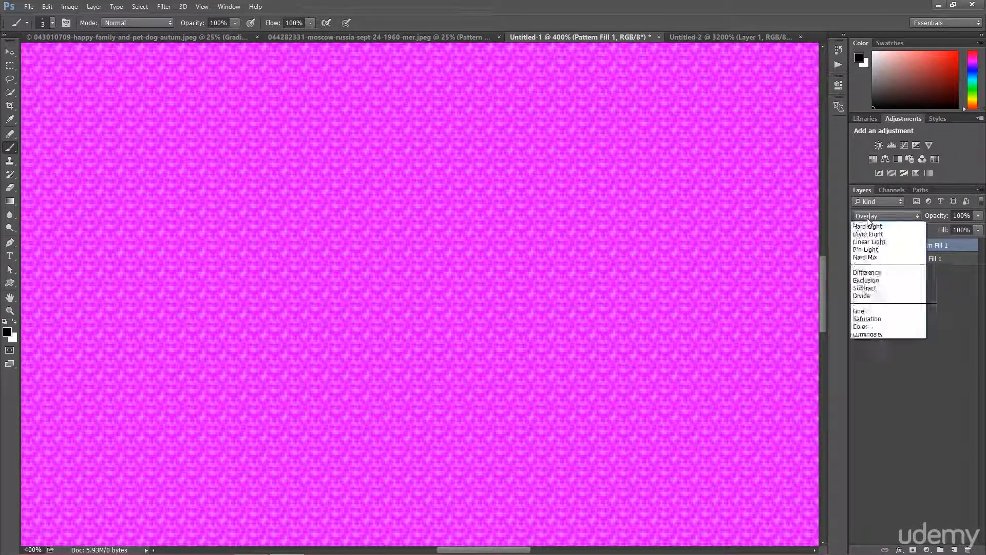
click(874, 357)
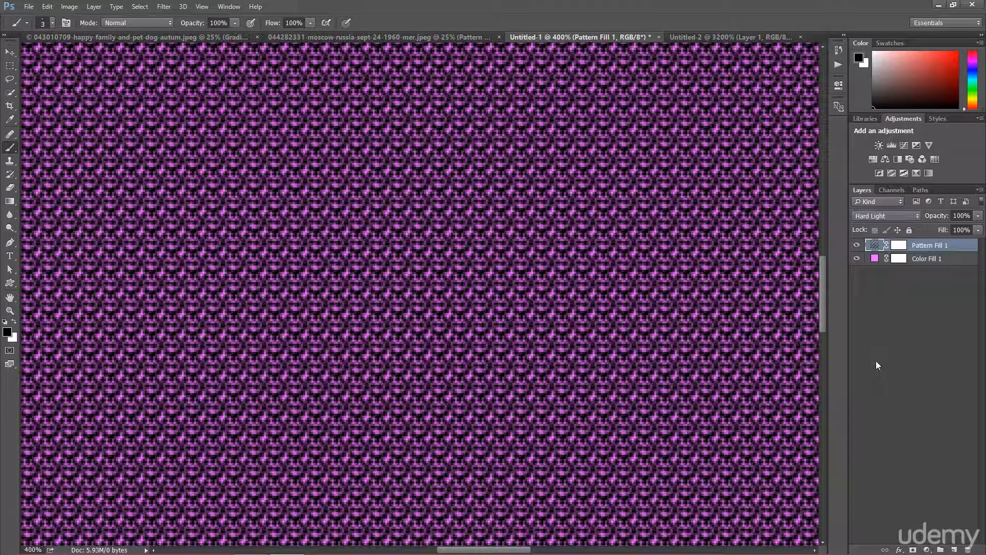
key(Down)
key(Down)
key(Down)
key(Down)
key(Down)
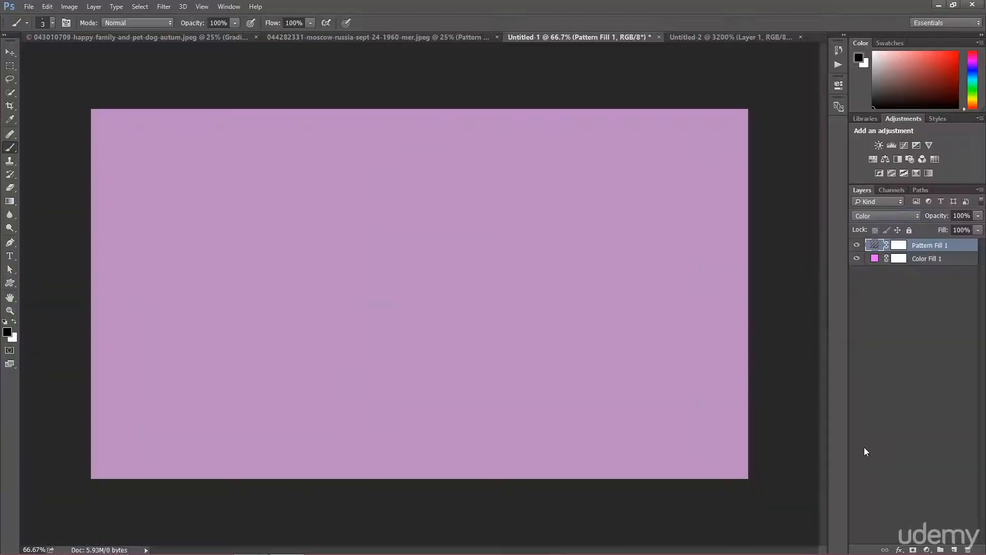
key(ctrl+plus)
key(ctrl+plus)
key(ctrl+plus)
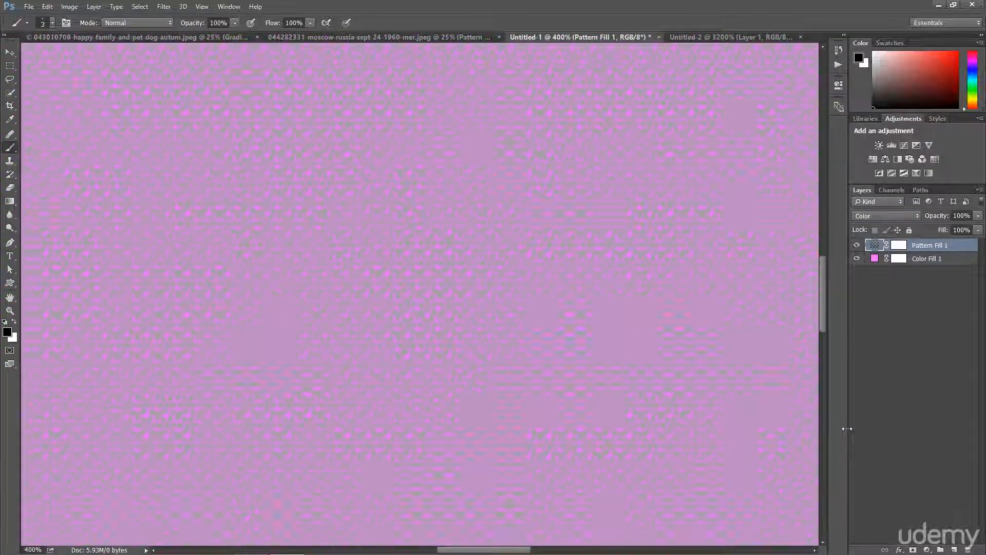
key(ctrl+minus)
key(ctrl+minus)
key(ctrl+minus)
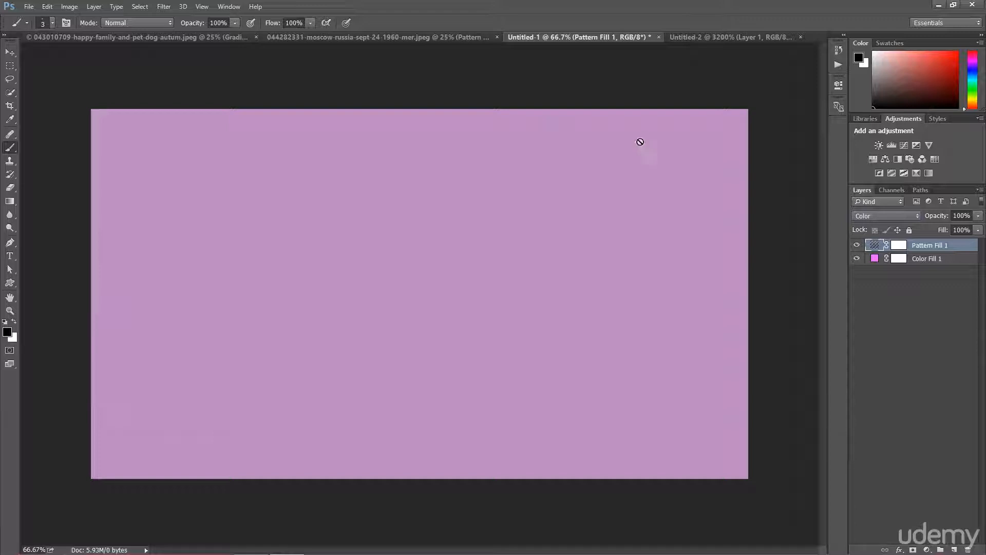
Create a new transparent document 20 × 20 pixels
click(705, 38)
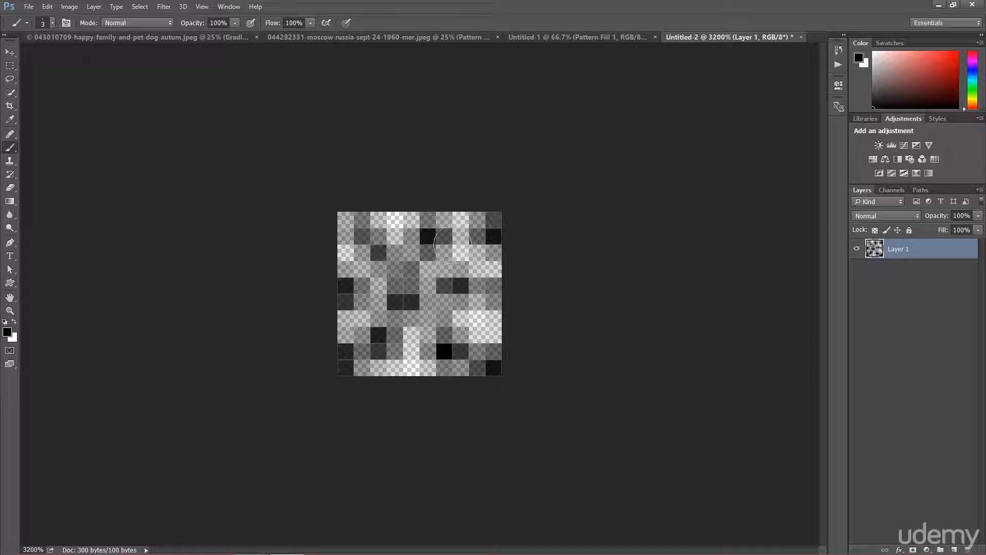
click(31, 8)
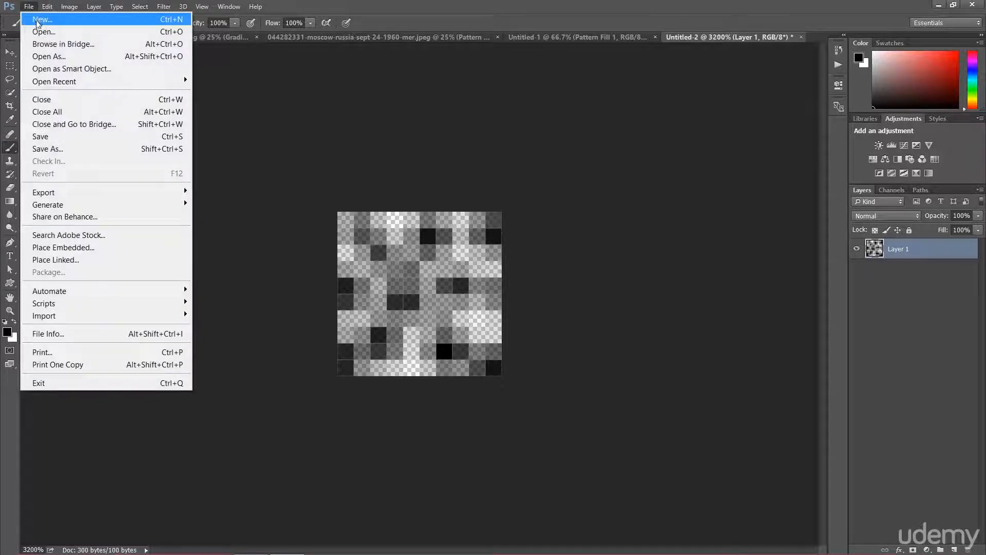
click(39, 20)
double_click(463, 175)
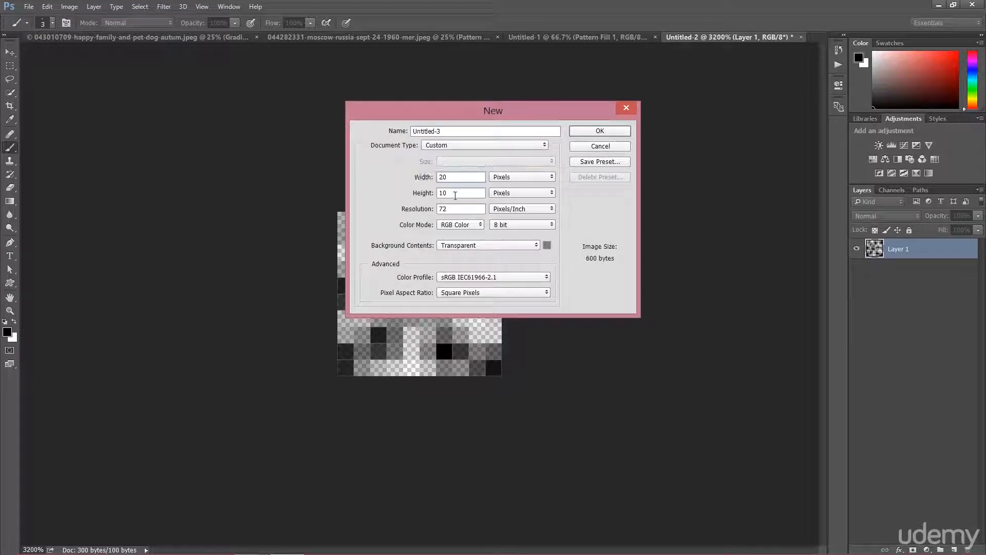
text(20)
click(614, 134)
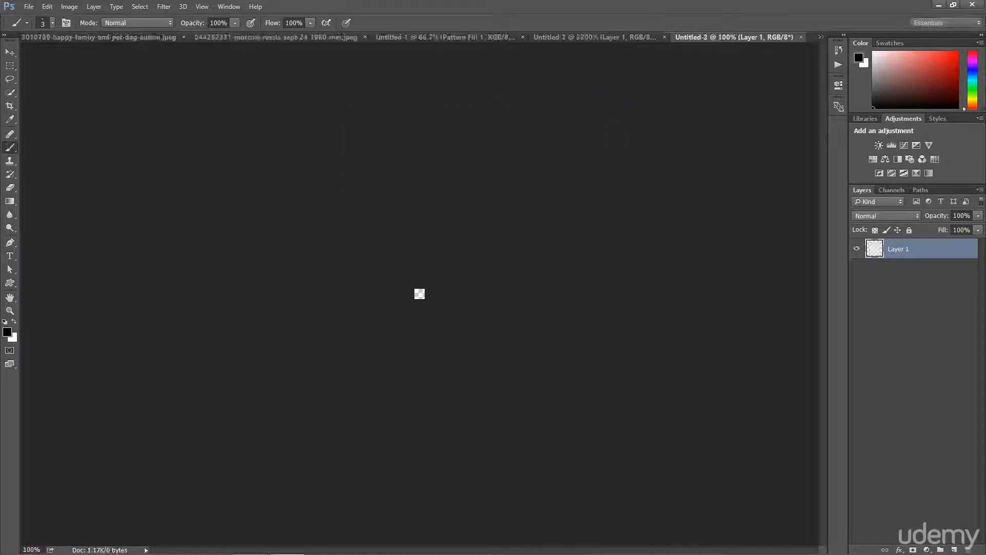
Add a white Solid Color fill layer with hex ffffff
click(925, 548)
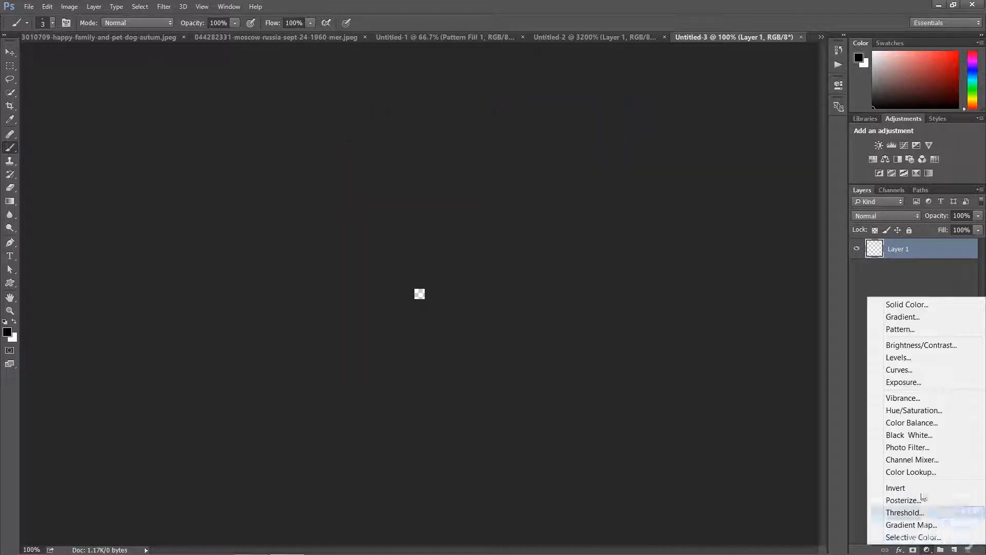
click(896, 303)
text(ffffff)
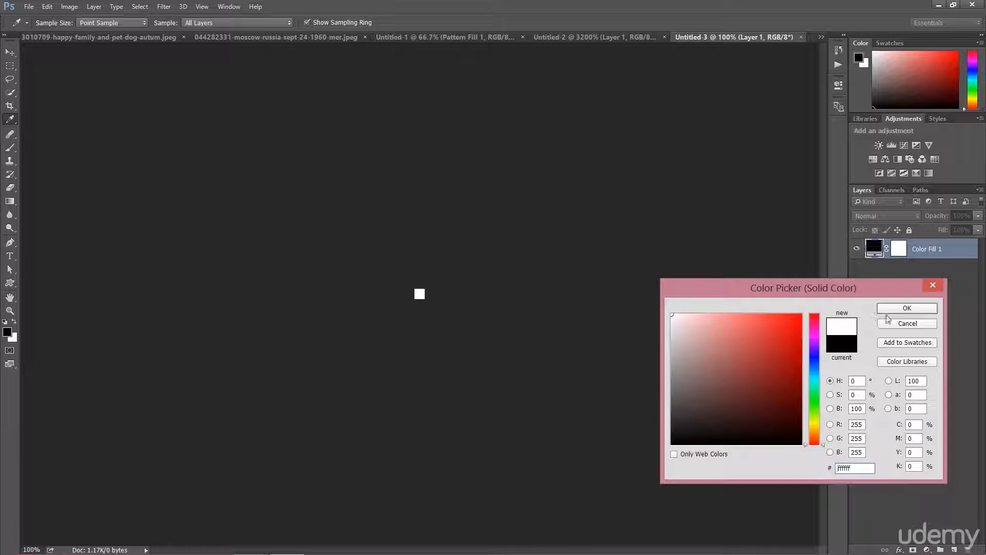
click(886, 309)
Zoom into the tile and set the Brush tool's size to 16 px
key(b)
key(ctrl+plus)
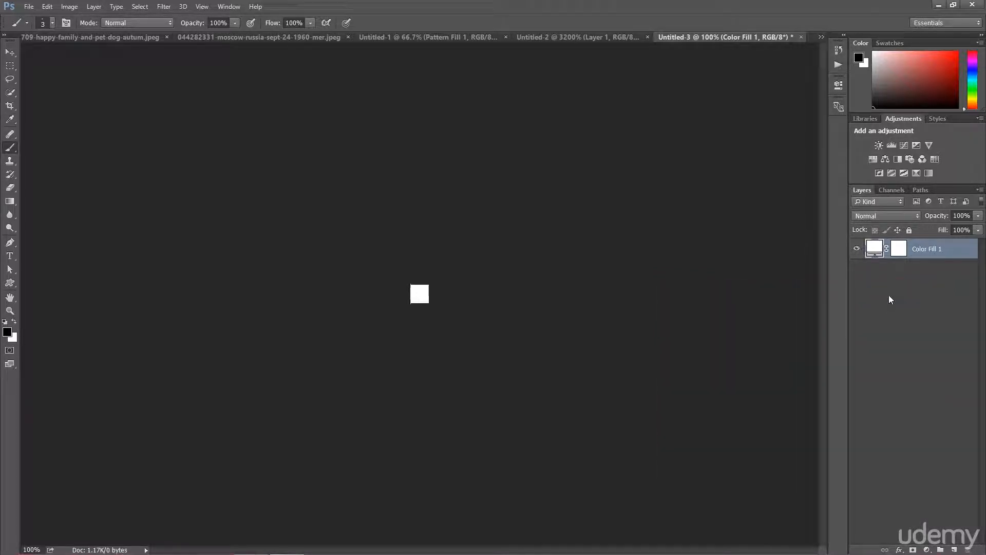
key(ctrl+plus)
key(ctrl+plus)
key(ctrl+plus)
key(ctrl+plus)
key(ctrl+plus)
key(ctrl+plus)
key(ctrl+plus)
key(ctrl+plus)
key(ctrl+plus)
key(ctrl+plus)
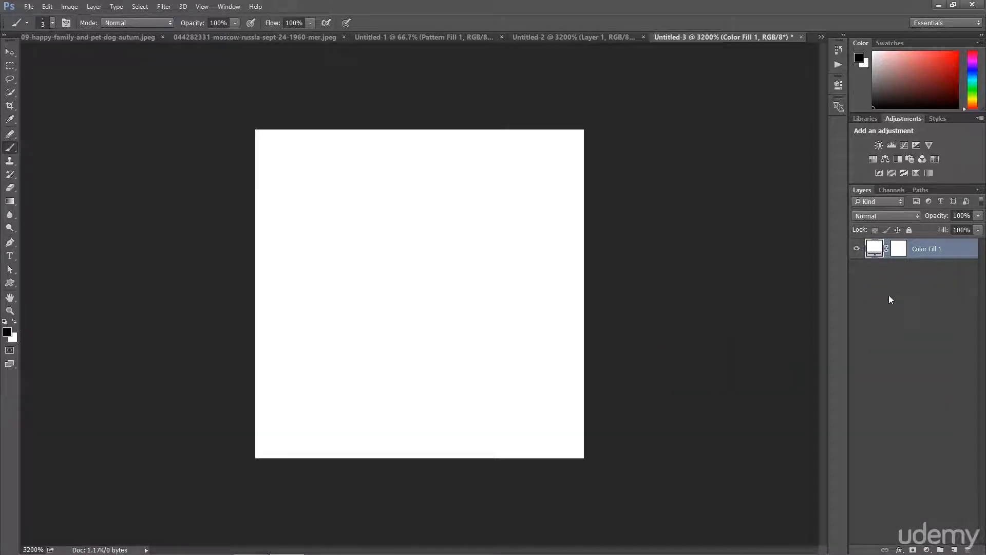
click(51, 24)
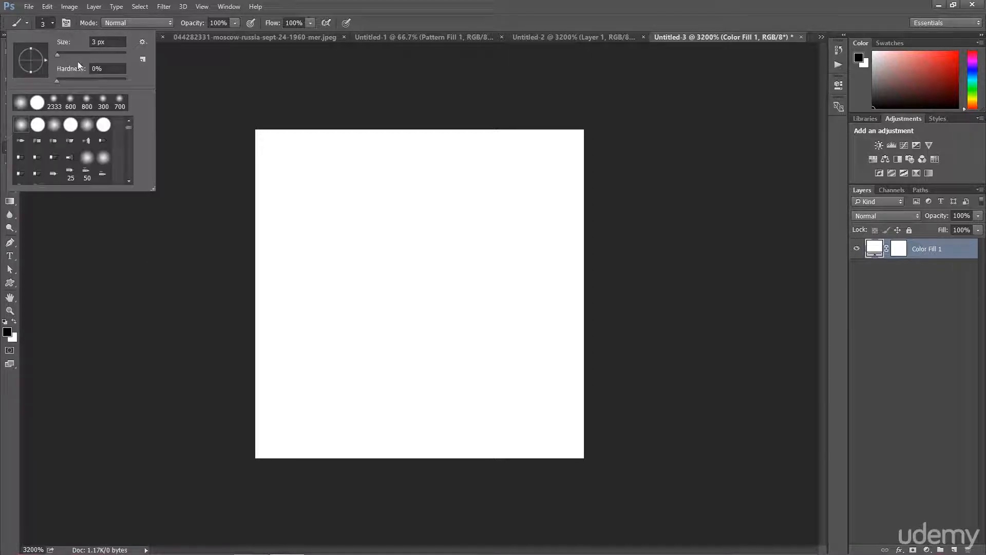
drag(78, 54, 73, 50)
click(52, 24)
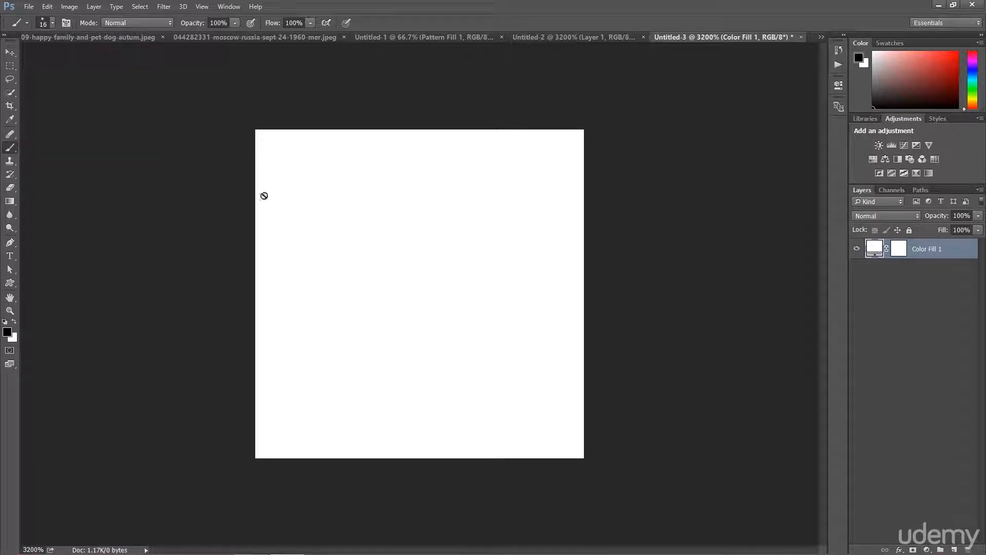
Add a new empty layer and paint soft dark spots across the tile
click(954, 549)
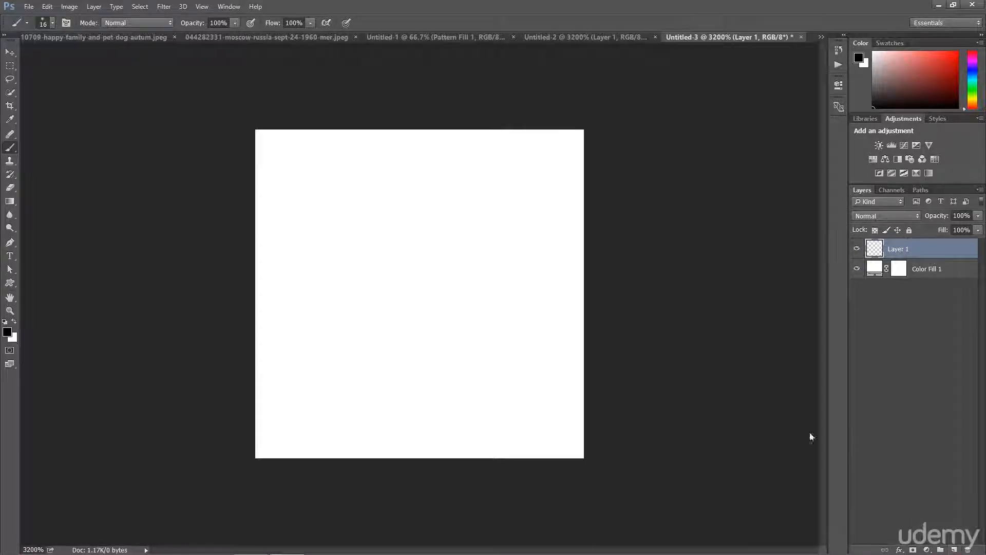
click(292, 173)
click(527, 399)
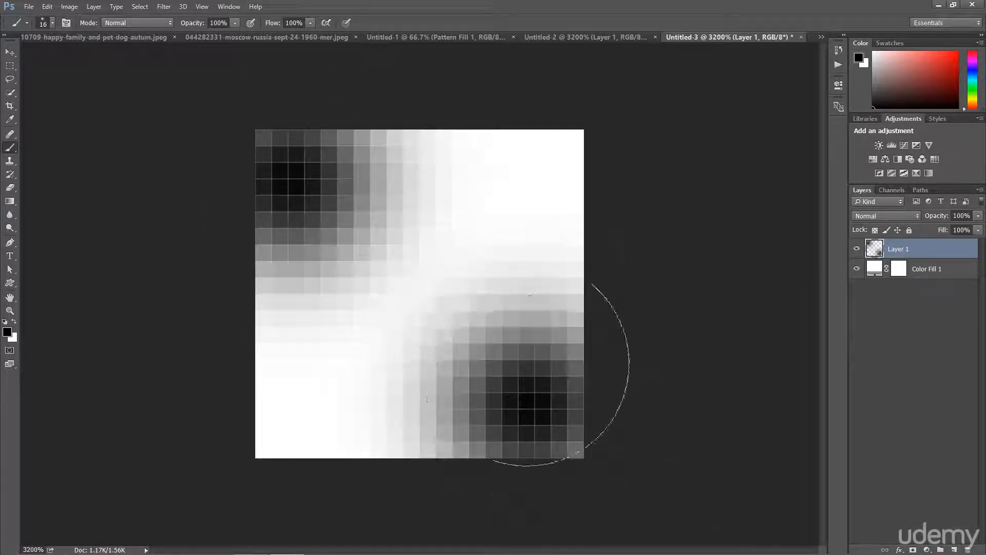
click(526, 206)
click(313, 392)
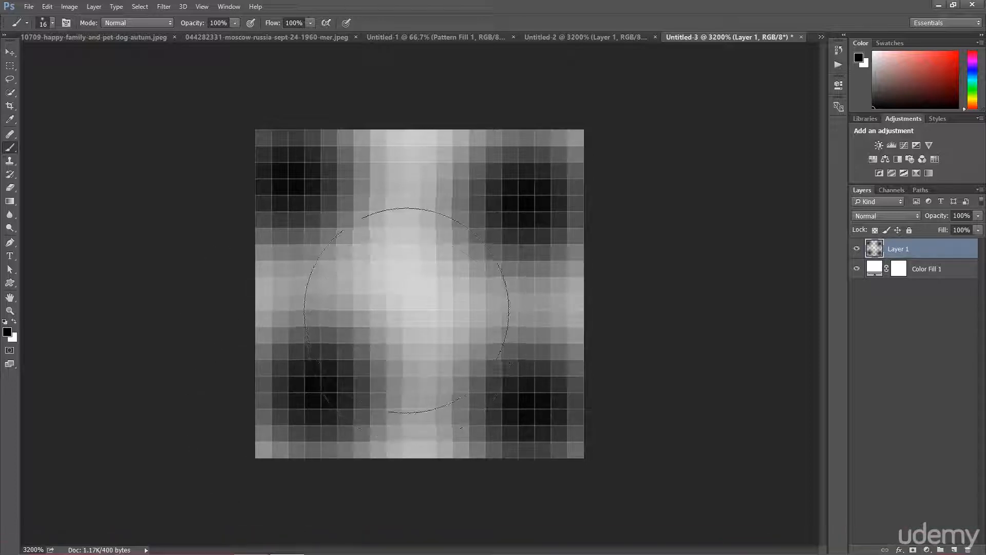
click(411, 303)
click(403, 246)
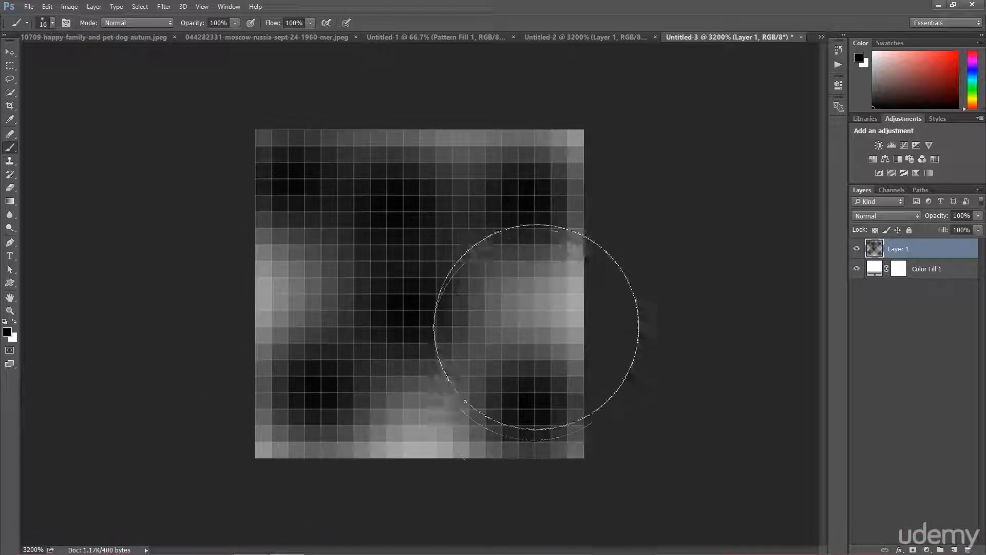
click(535, 326)
click(433, 436)
click(257, 312)
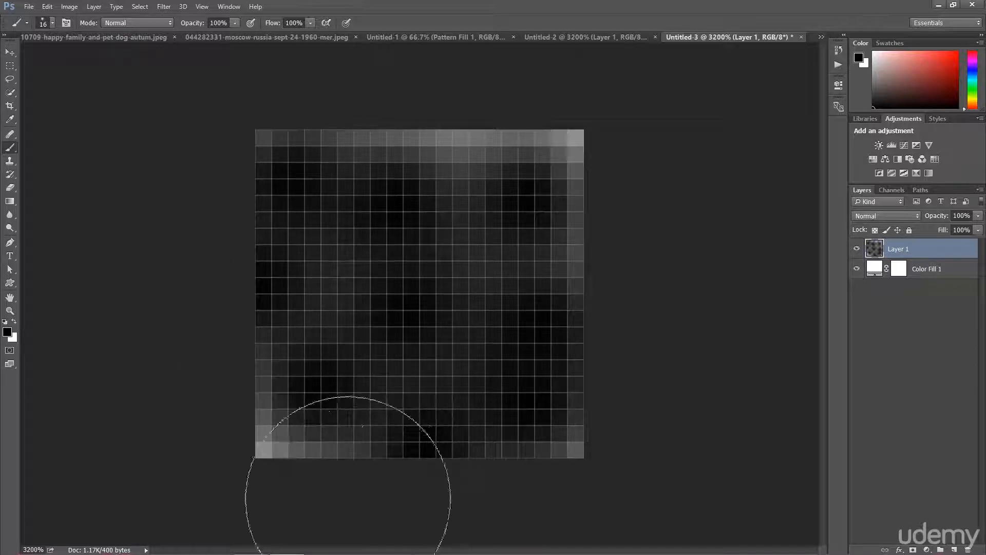
click(268, 463)
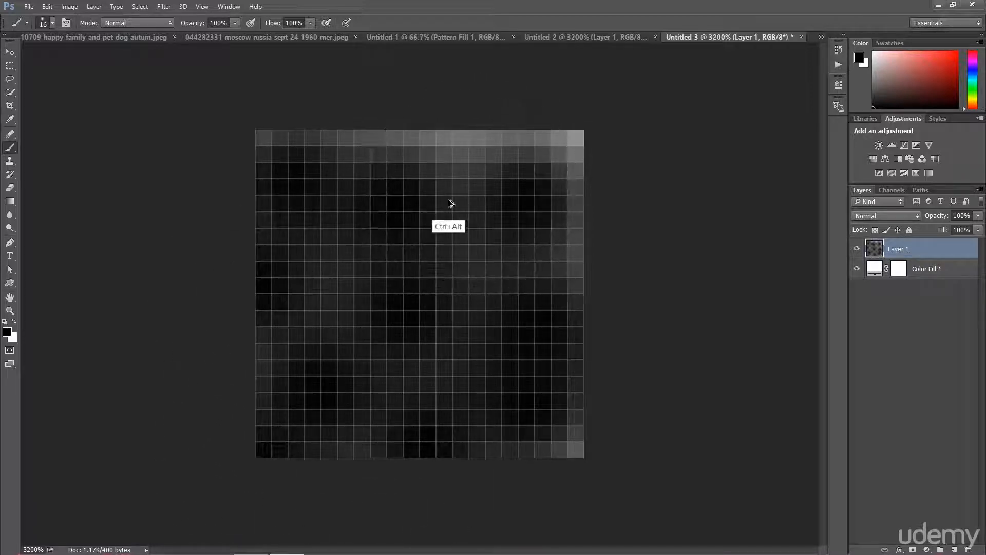
Step back through the last several strokes and paint a dark spot in the tile's centre
key(ctrl+alt+z)
key(ctrl+alt+z)
key(ctrl+alt+z)
key(ctrl+alt+z)
key(ctrl+alt+z)
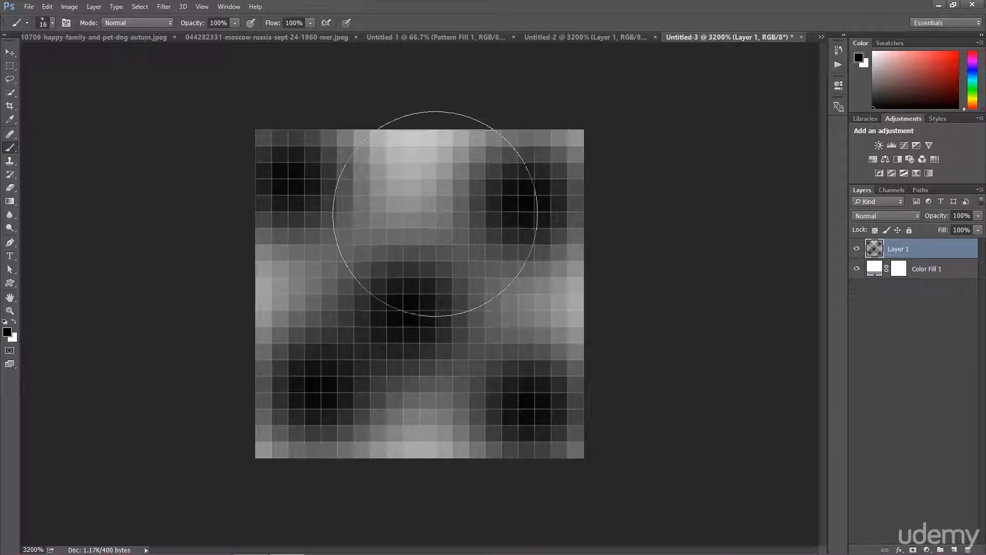
key(ctrl+alt+z)
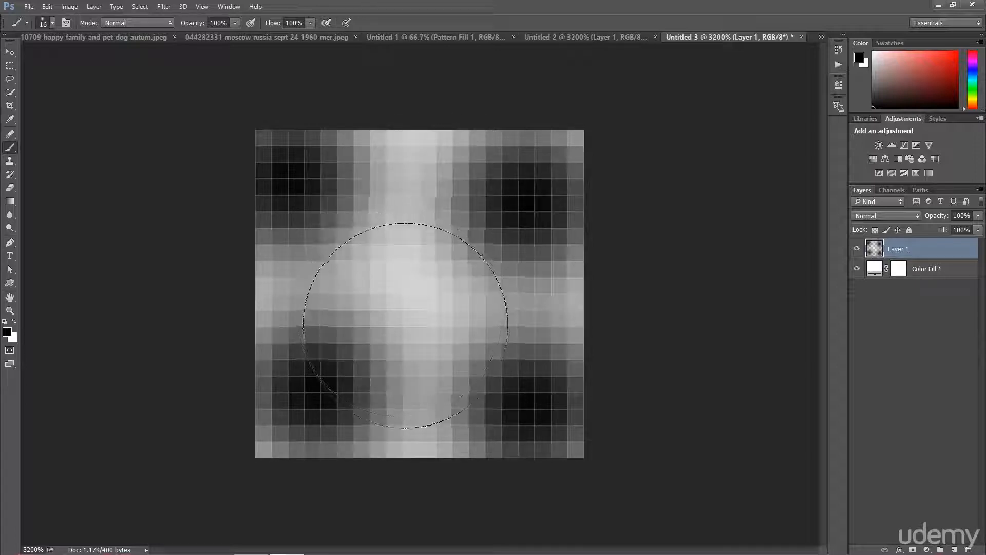
key(ctrl+alt+z)
click(300, 402)
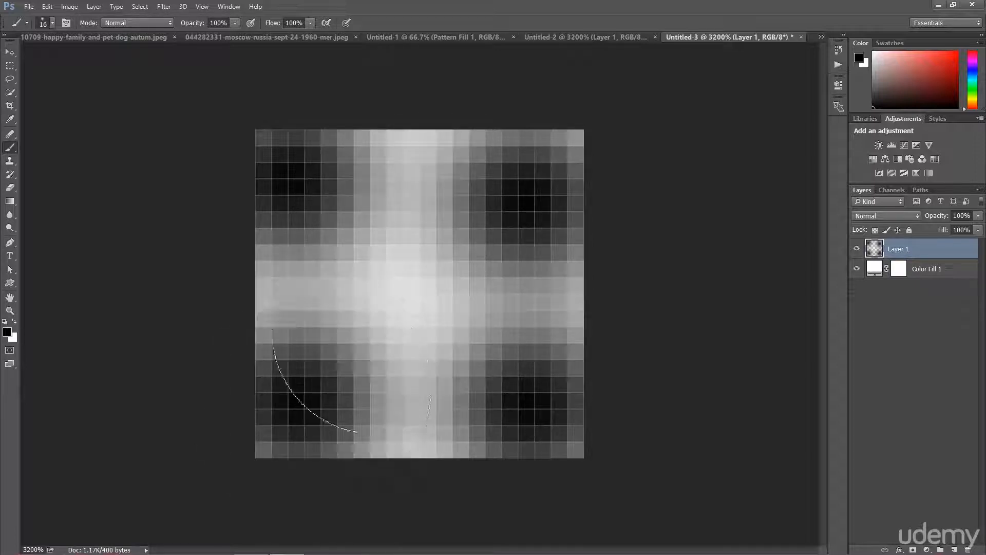
click(416, 311)
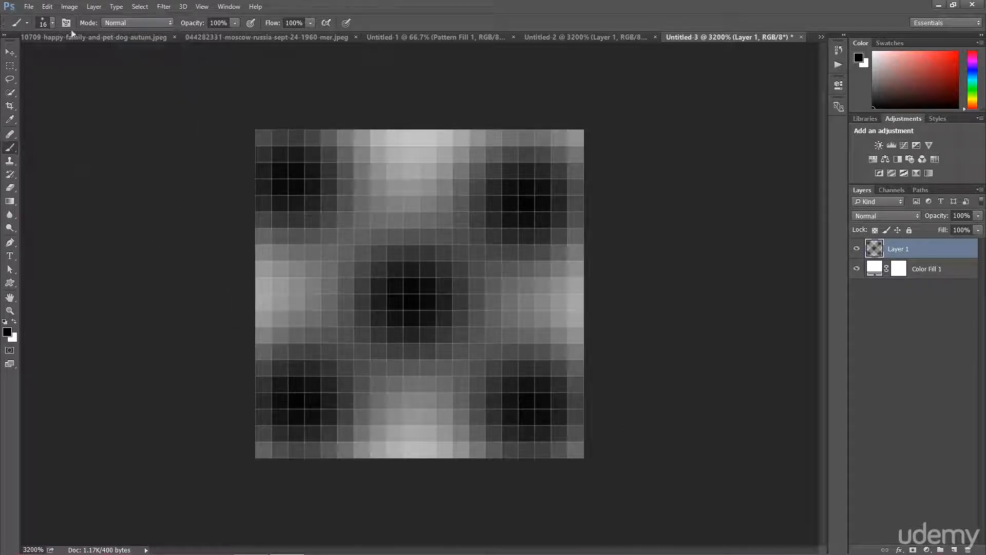
Define the painted tile as a new pattern
click(48, 7)
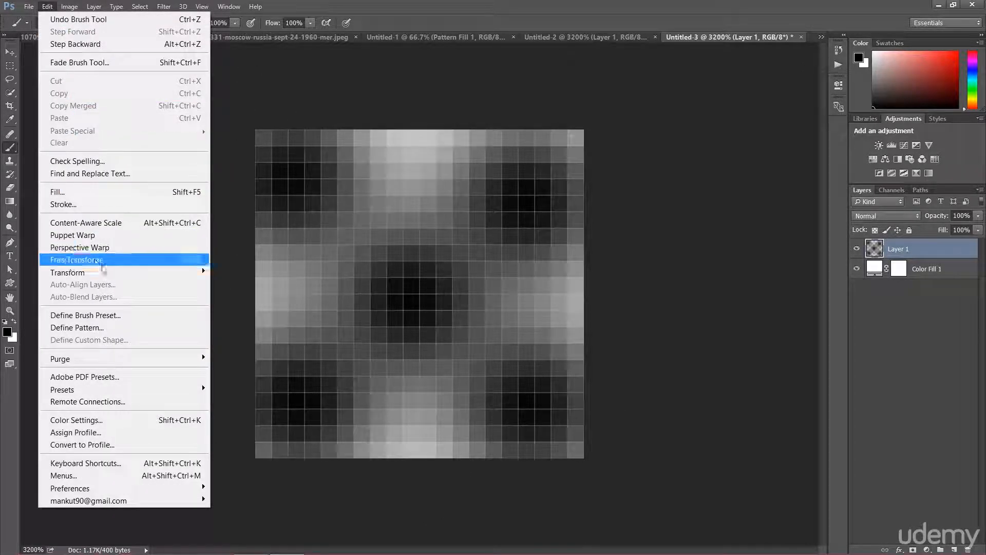
click(93, 327)
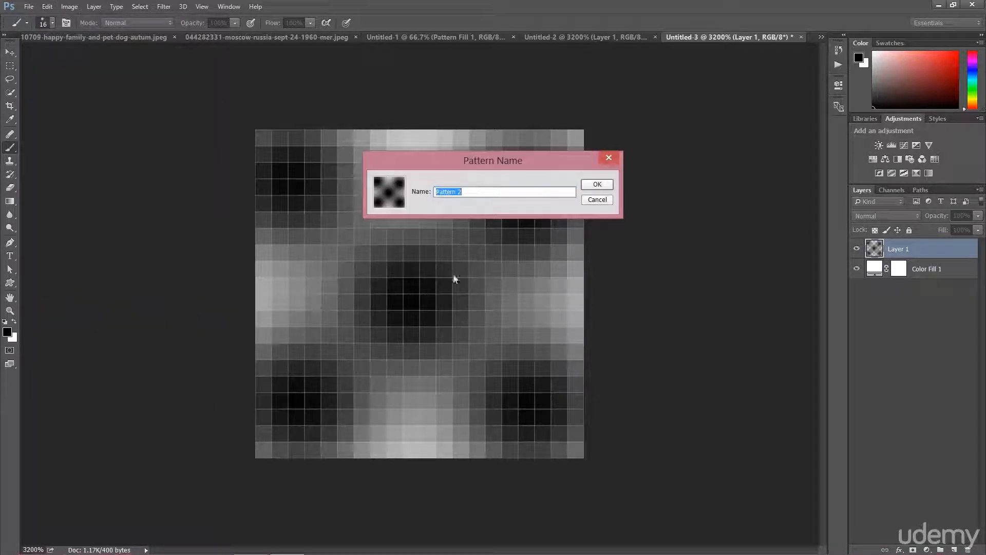
click(601, 200)
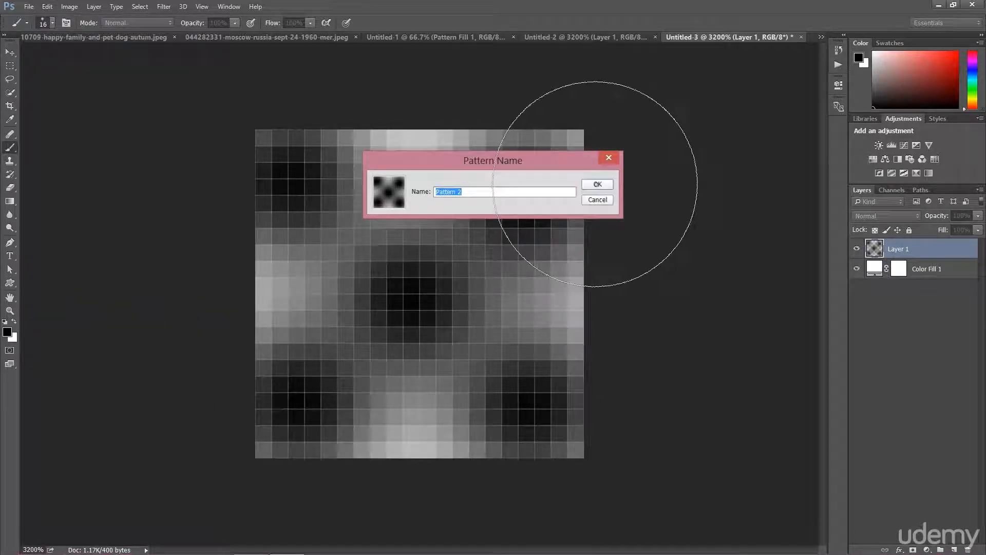
Return to the pink document and add a Pattern fill layer using the new tile at 100% scale
click(391, 41)
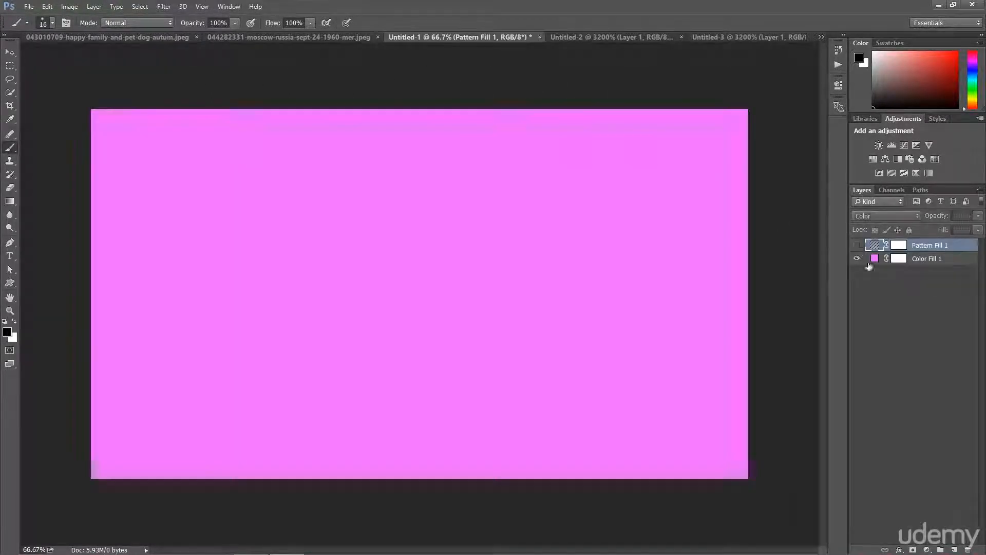
click(926, 551)
click(904, 335)
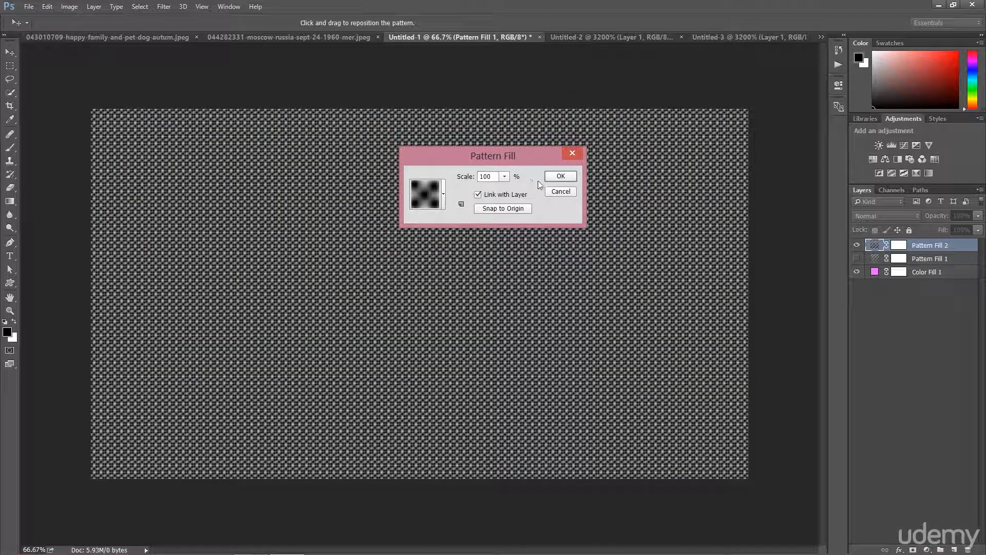
click(561, 175)
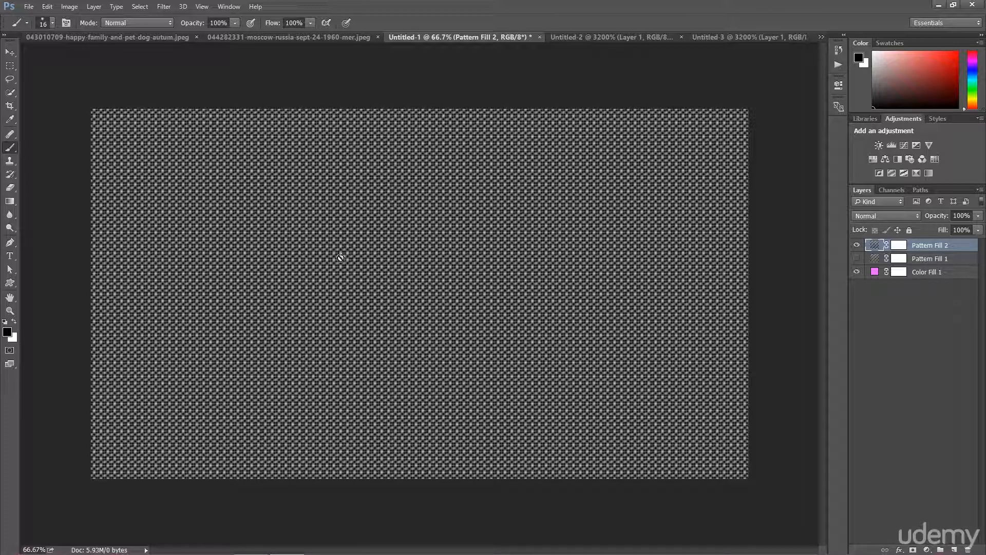
Try the Multiply, Screen and Overlay blend modes on the new pattern fill layer, finally setting it to Hard Light
click(868, 216)
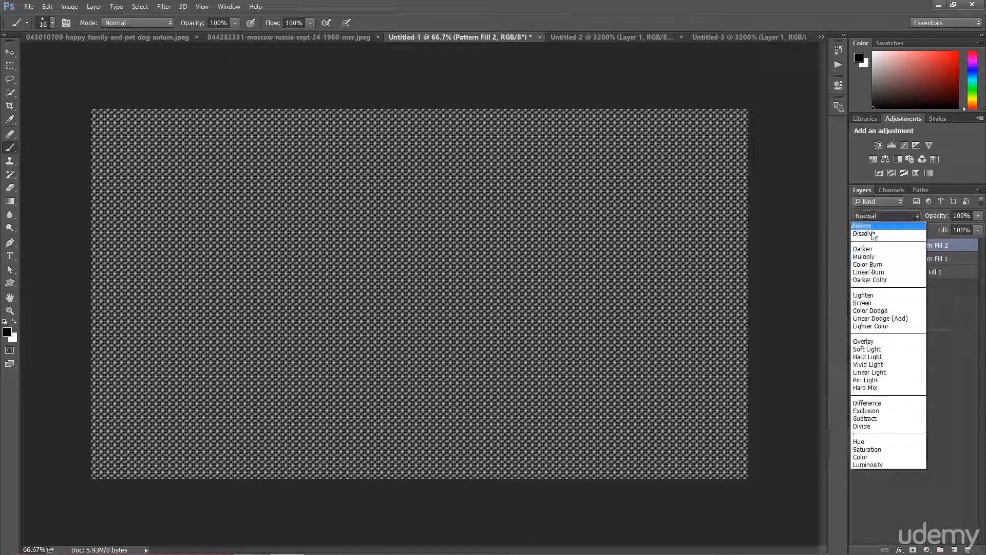
click(870, 257)
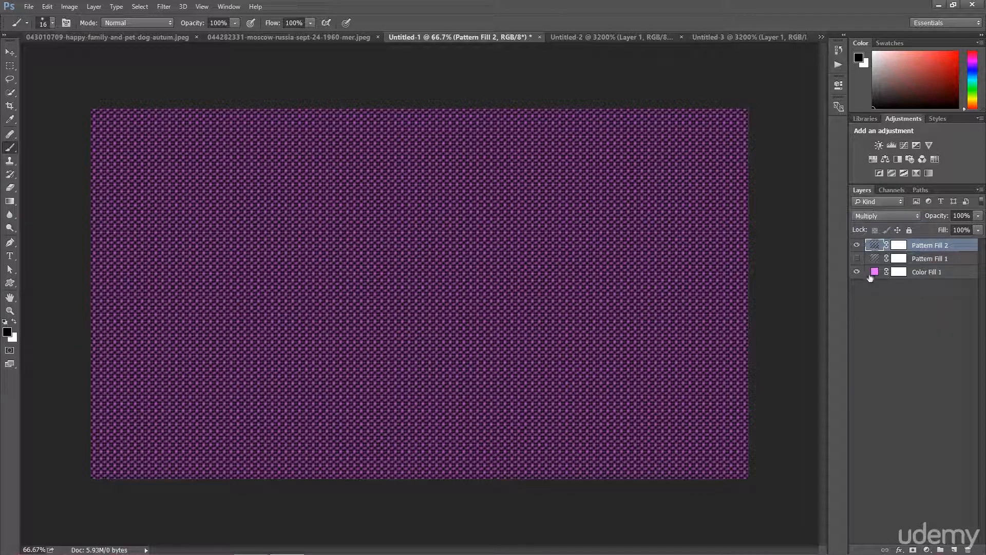
click(876, 215)
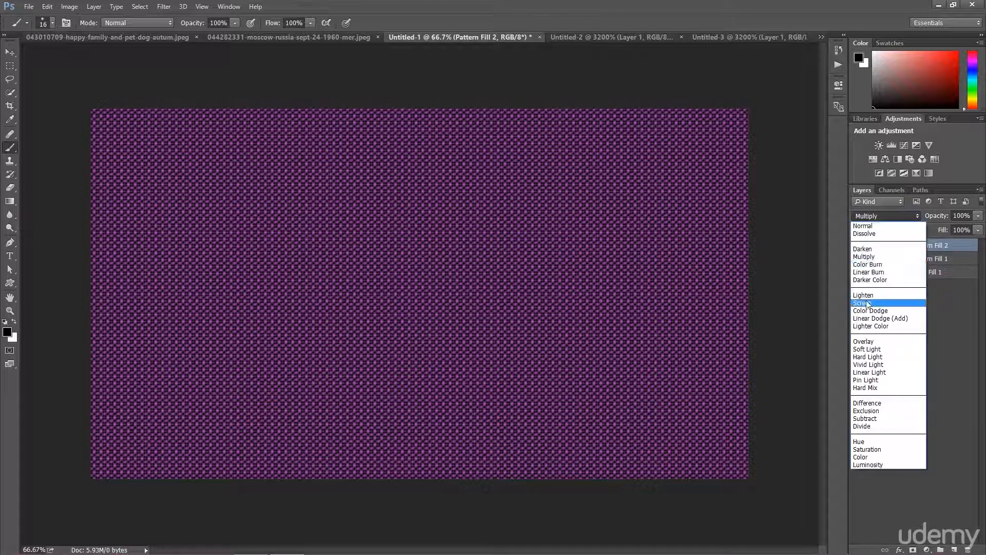
click(868, 297)
click(876, 216)
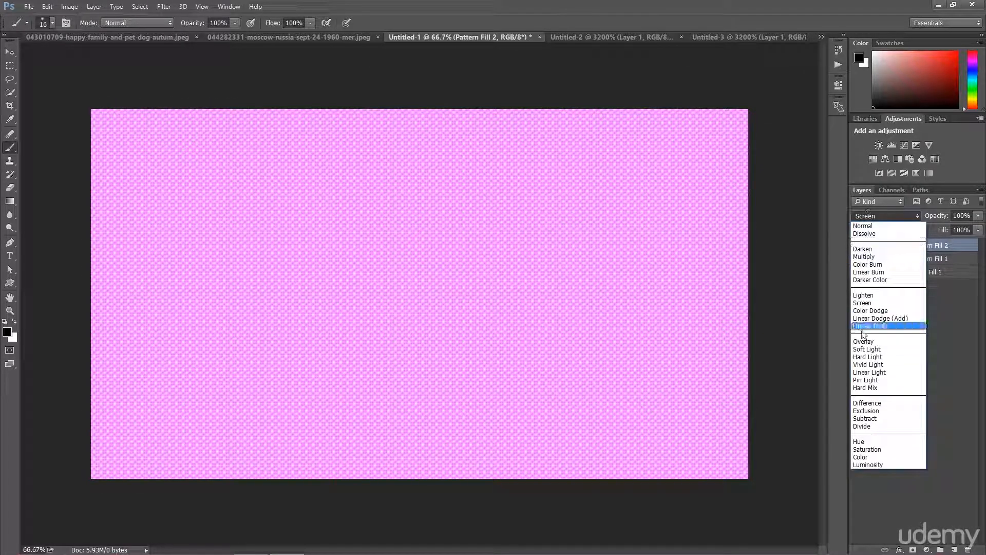
click(879, 338)
click(875, 217)
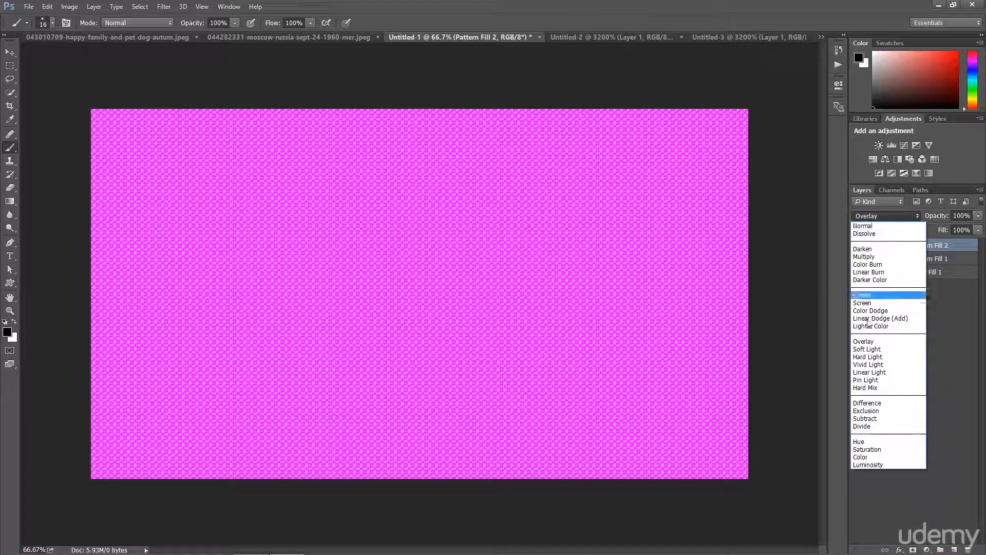
click(873, 356)
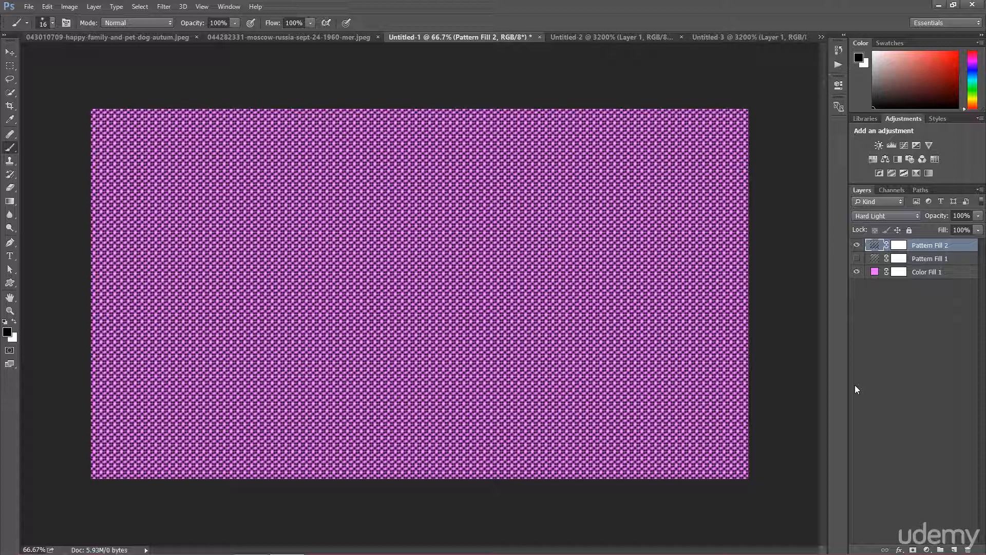
Switch to the family-and-dog autumn photo document
click(165, 41)
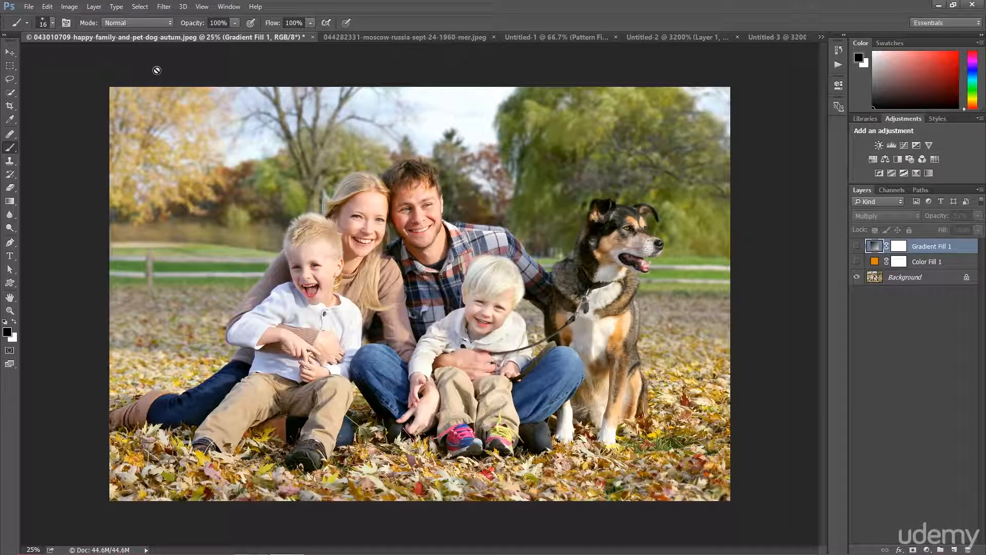